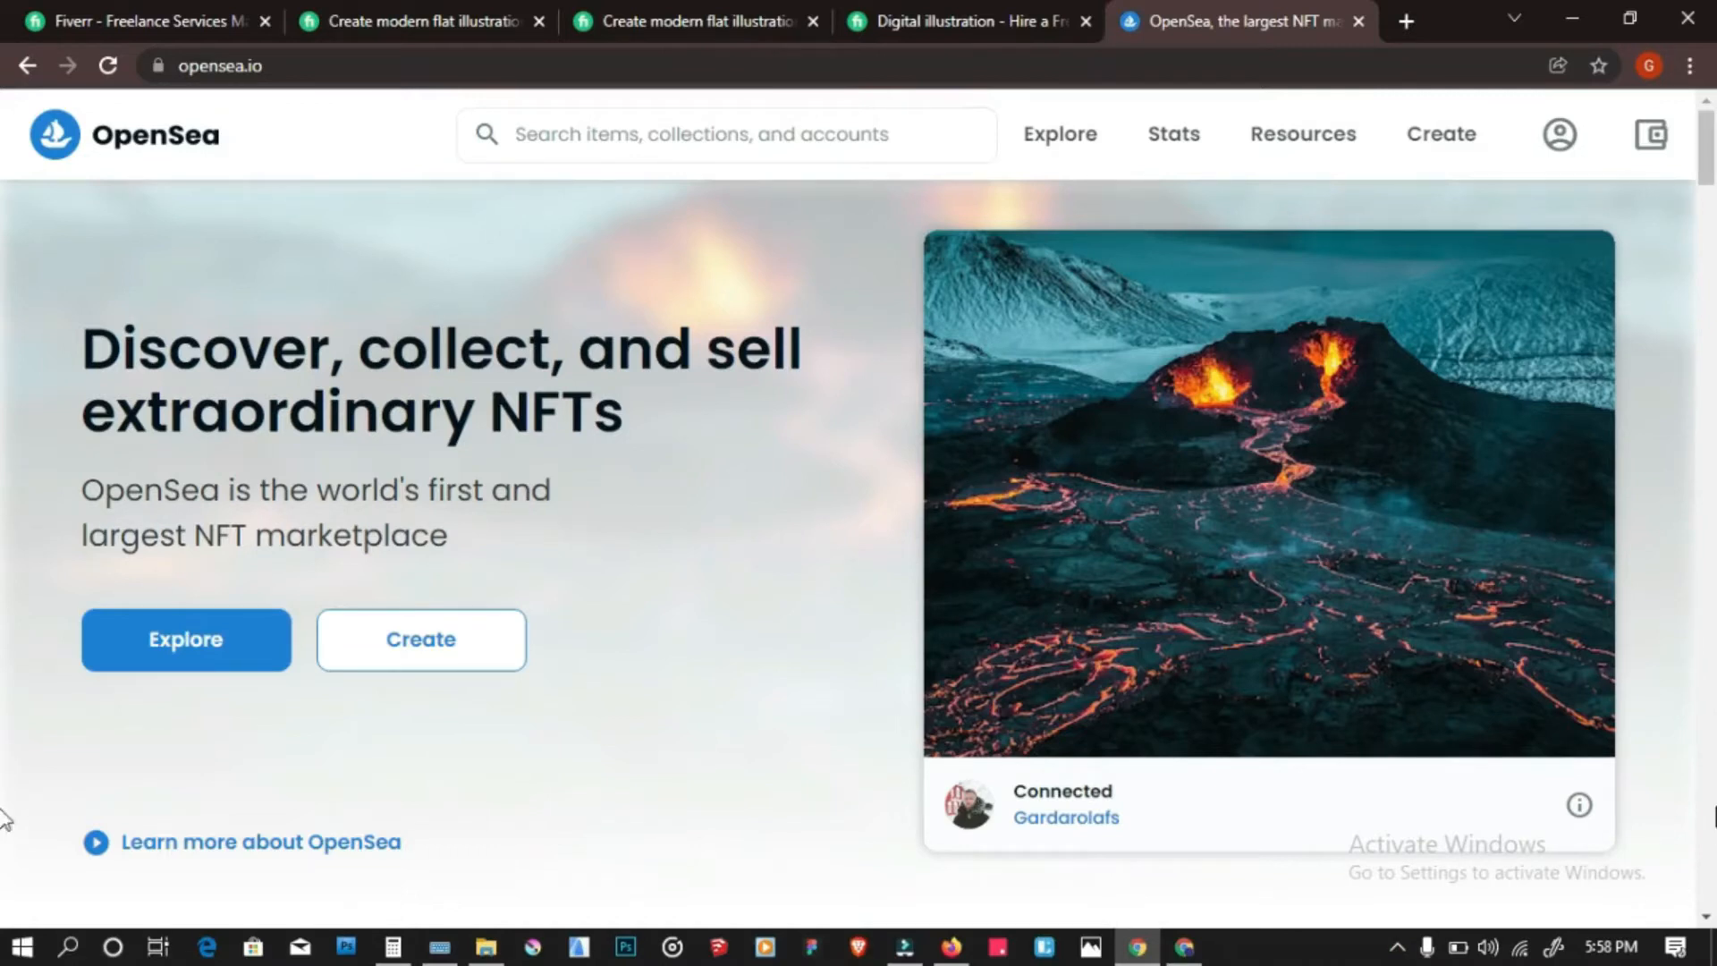
Choose MetaMask as the wallet provider on OpenSea to open its download page
click(1653, 138)
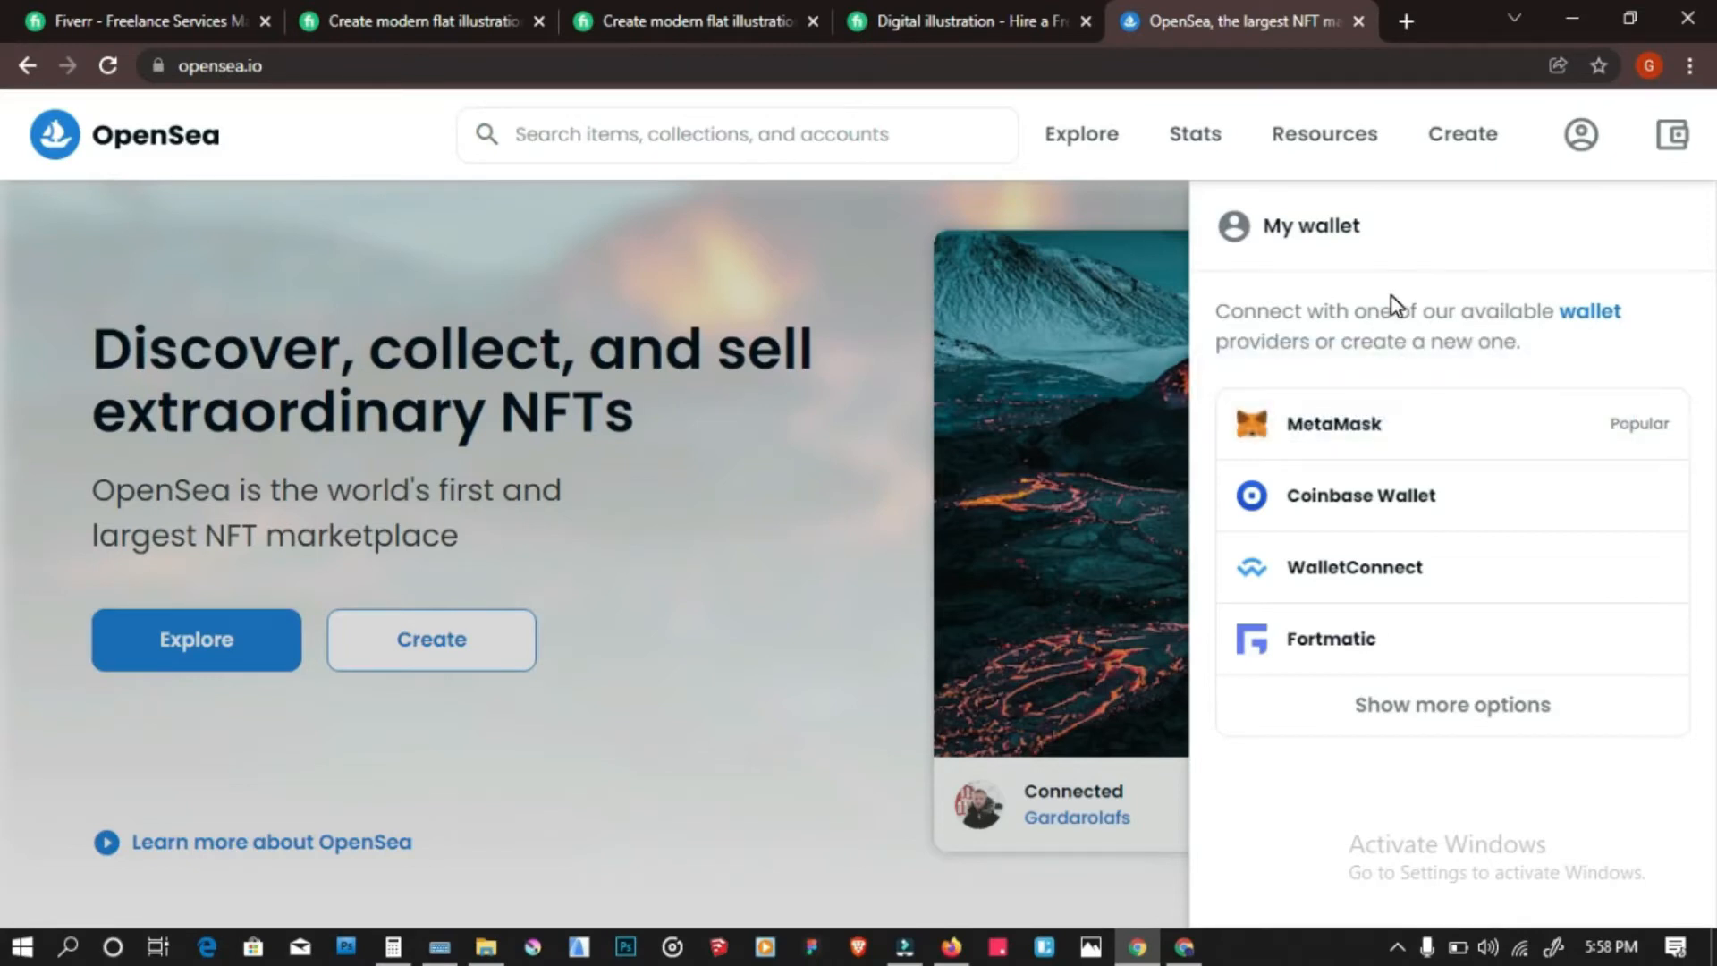
click(1316, 444)
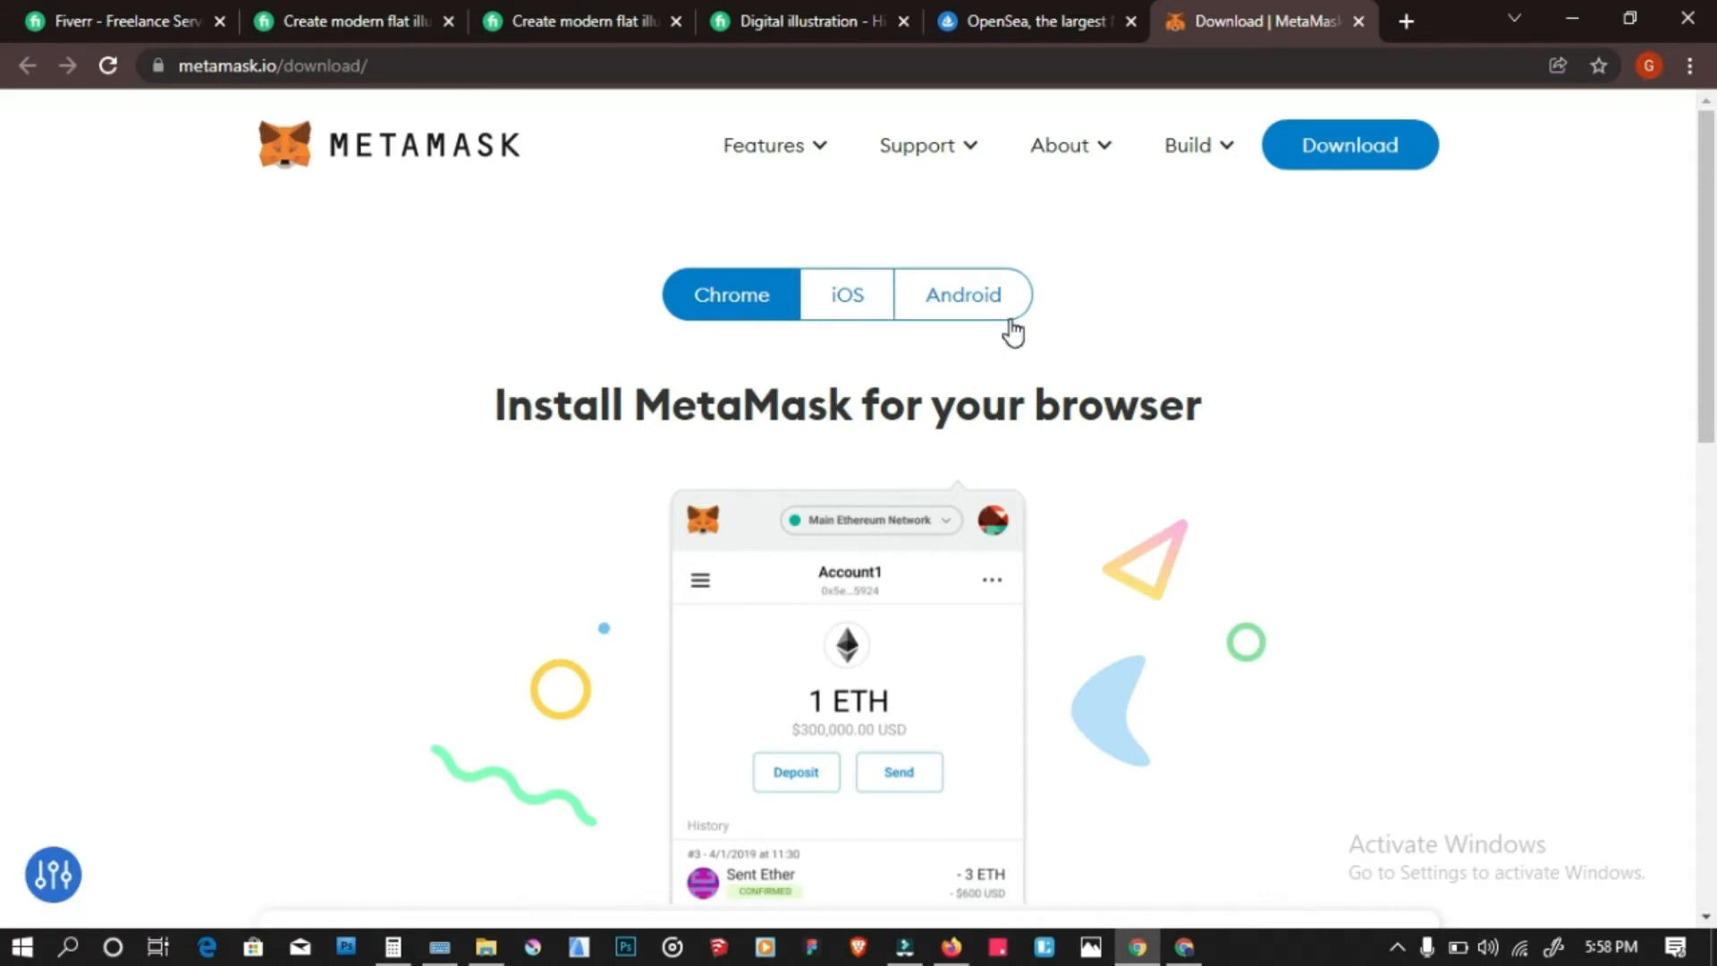
scroll(832, 439, down, 1)
scroll(844, 433, up, 1)
Look through the MetaMask download options for iOS and Android, returning to the Chrome version
click(743, 310)
click(850, 303)
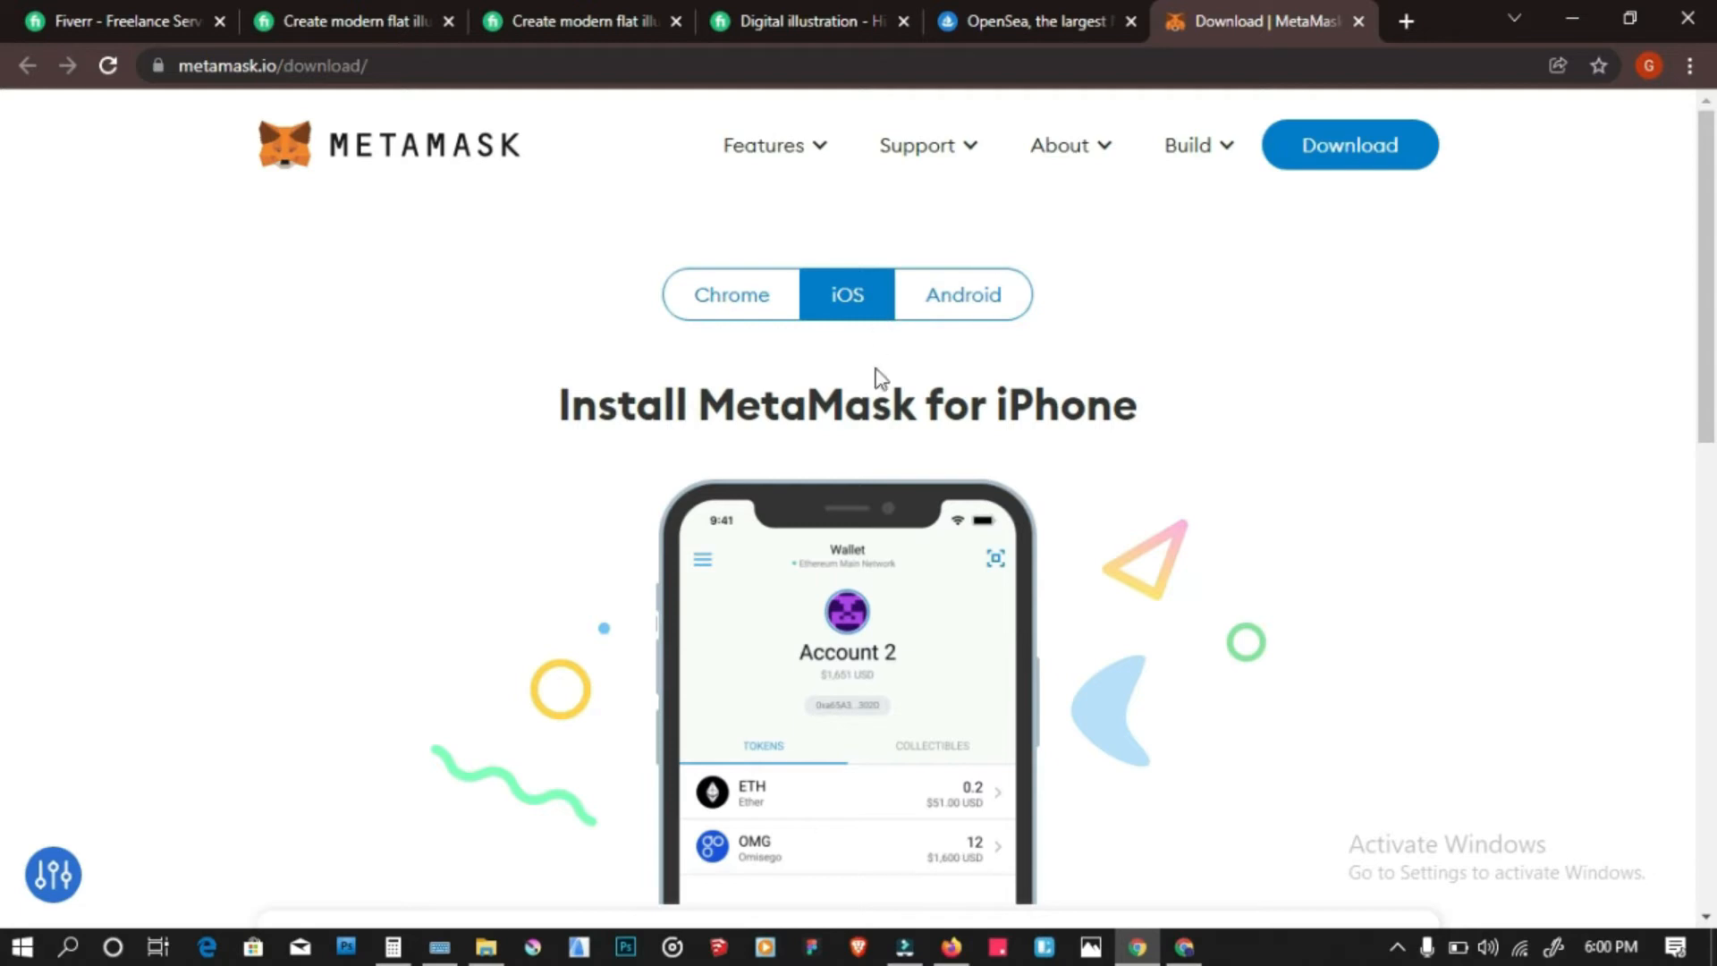
click(984, 313)
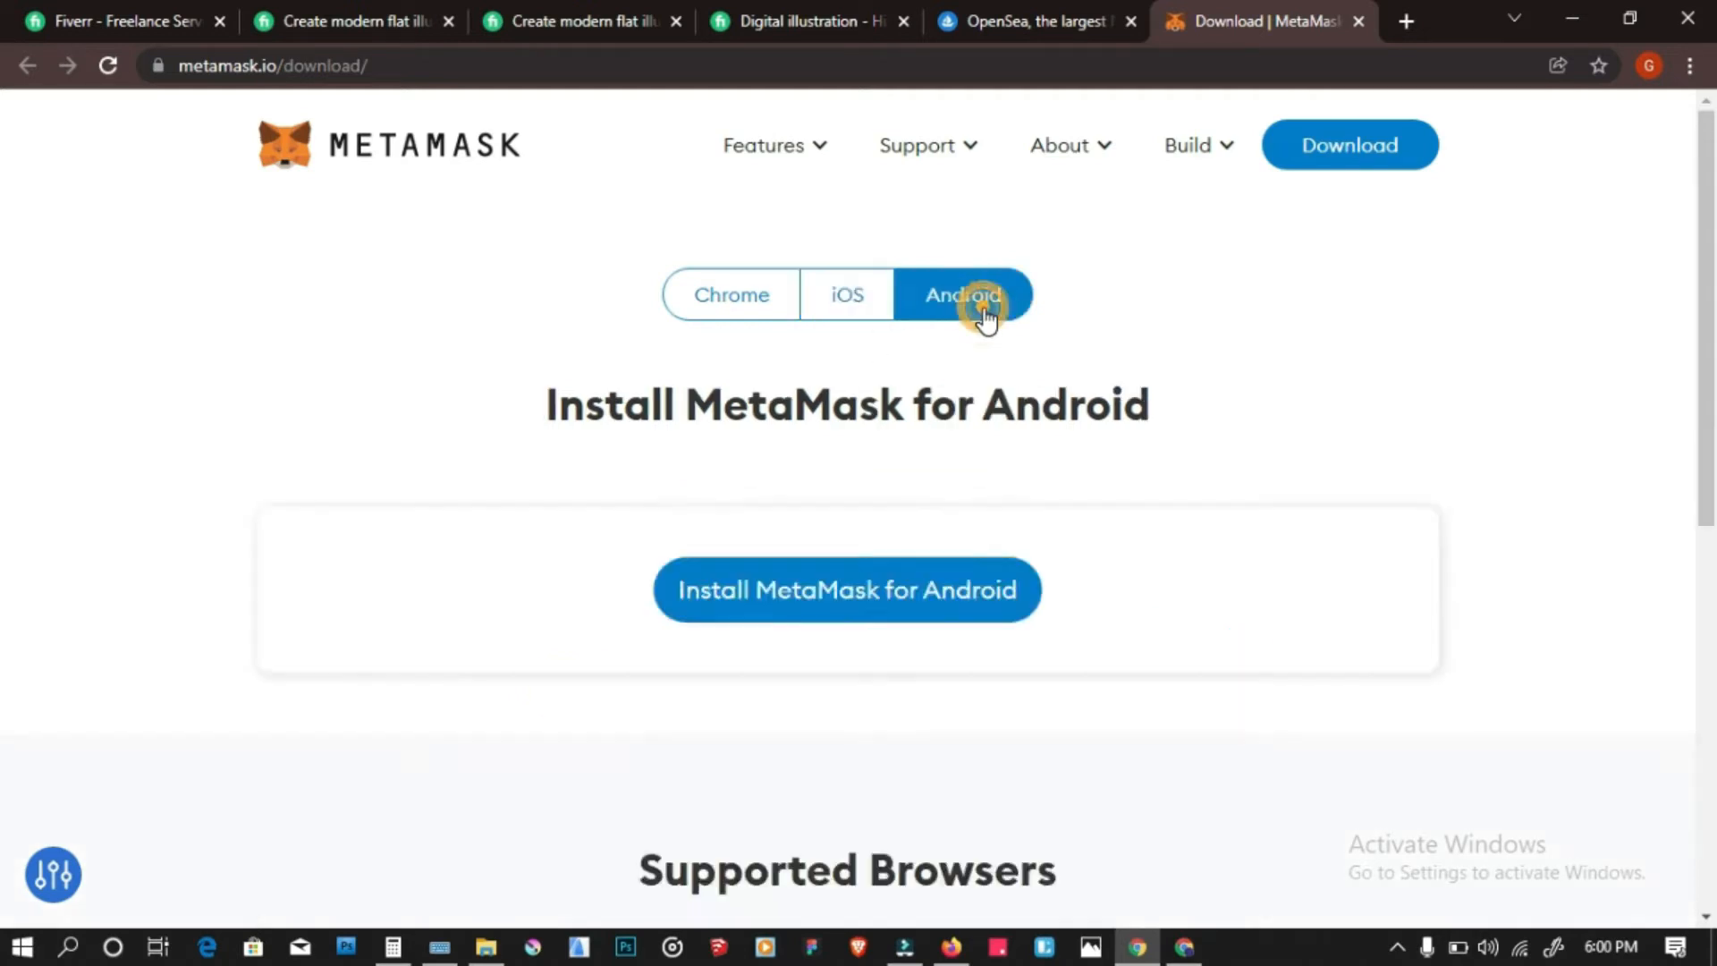
click(749, 312)
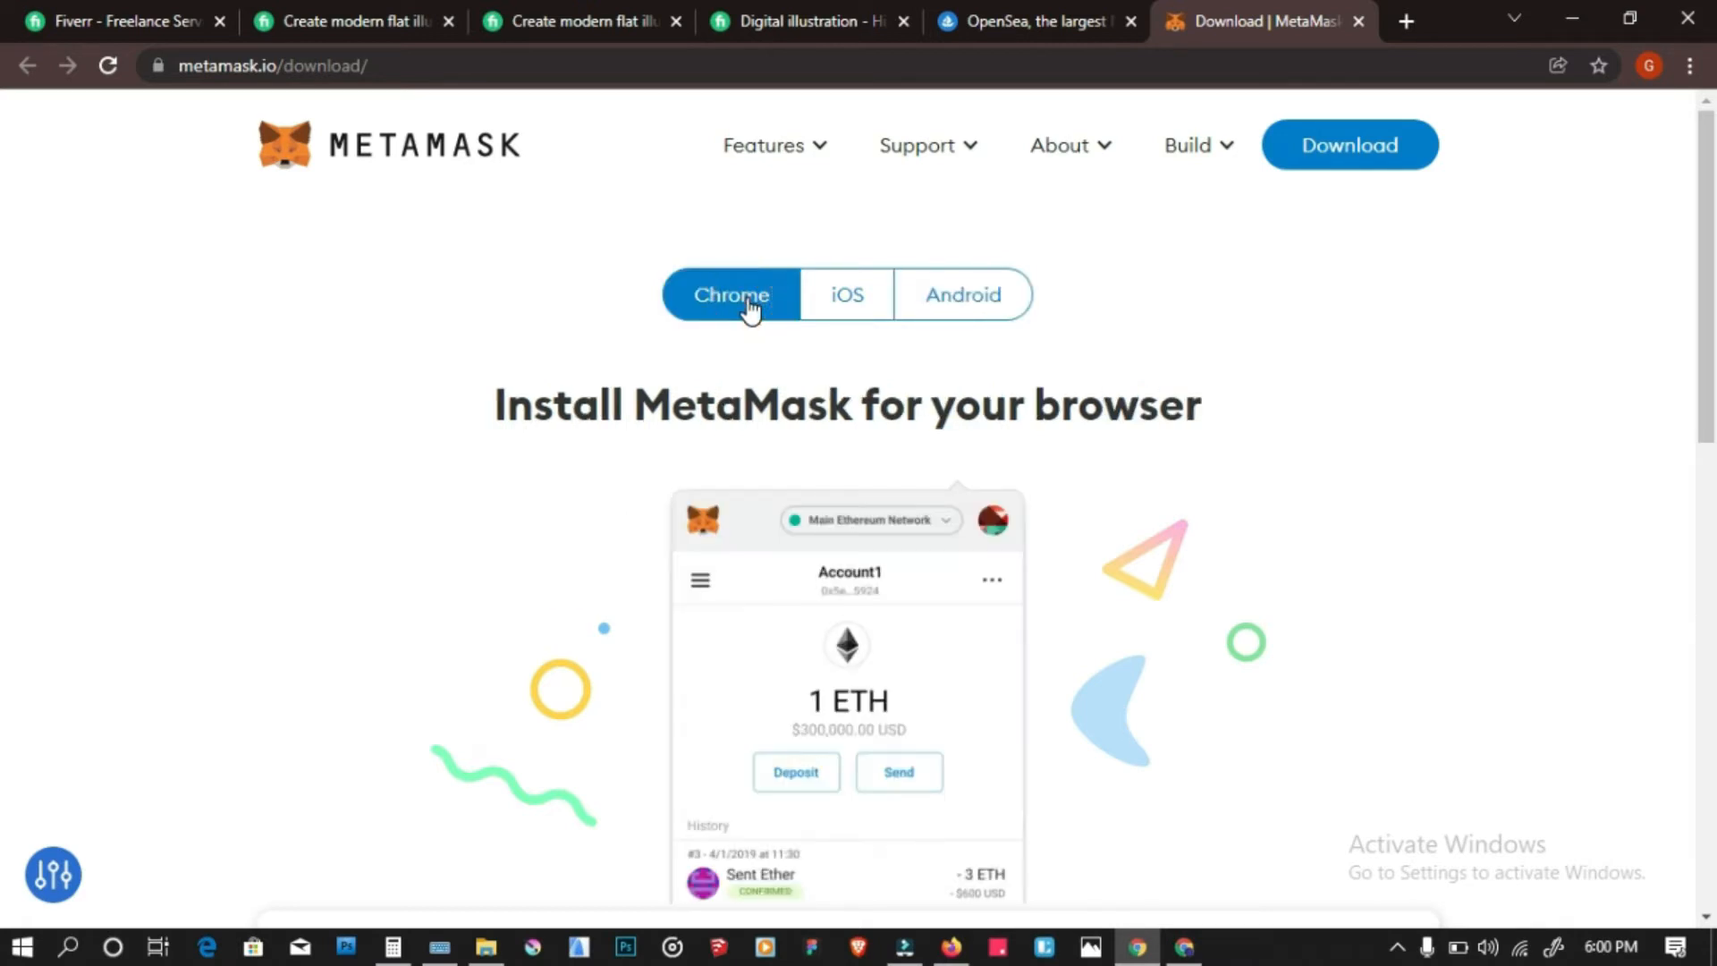
Install the MetaMask extension for Chrome from the Chrome Web Store and turn on browser sync
scroll(750, 311, down, 5)
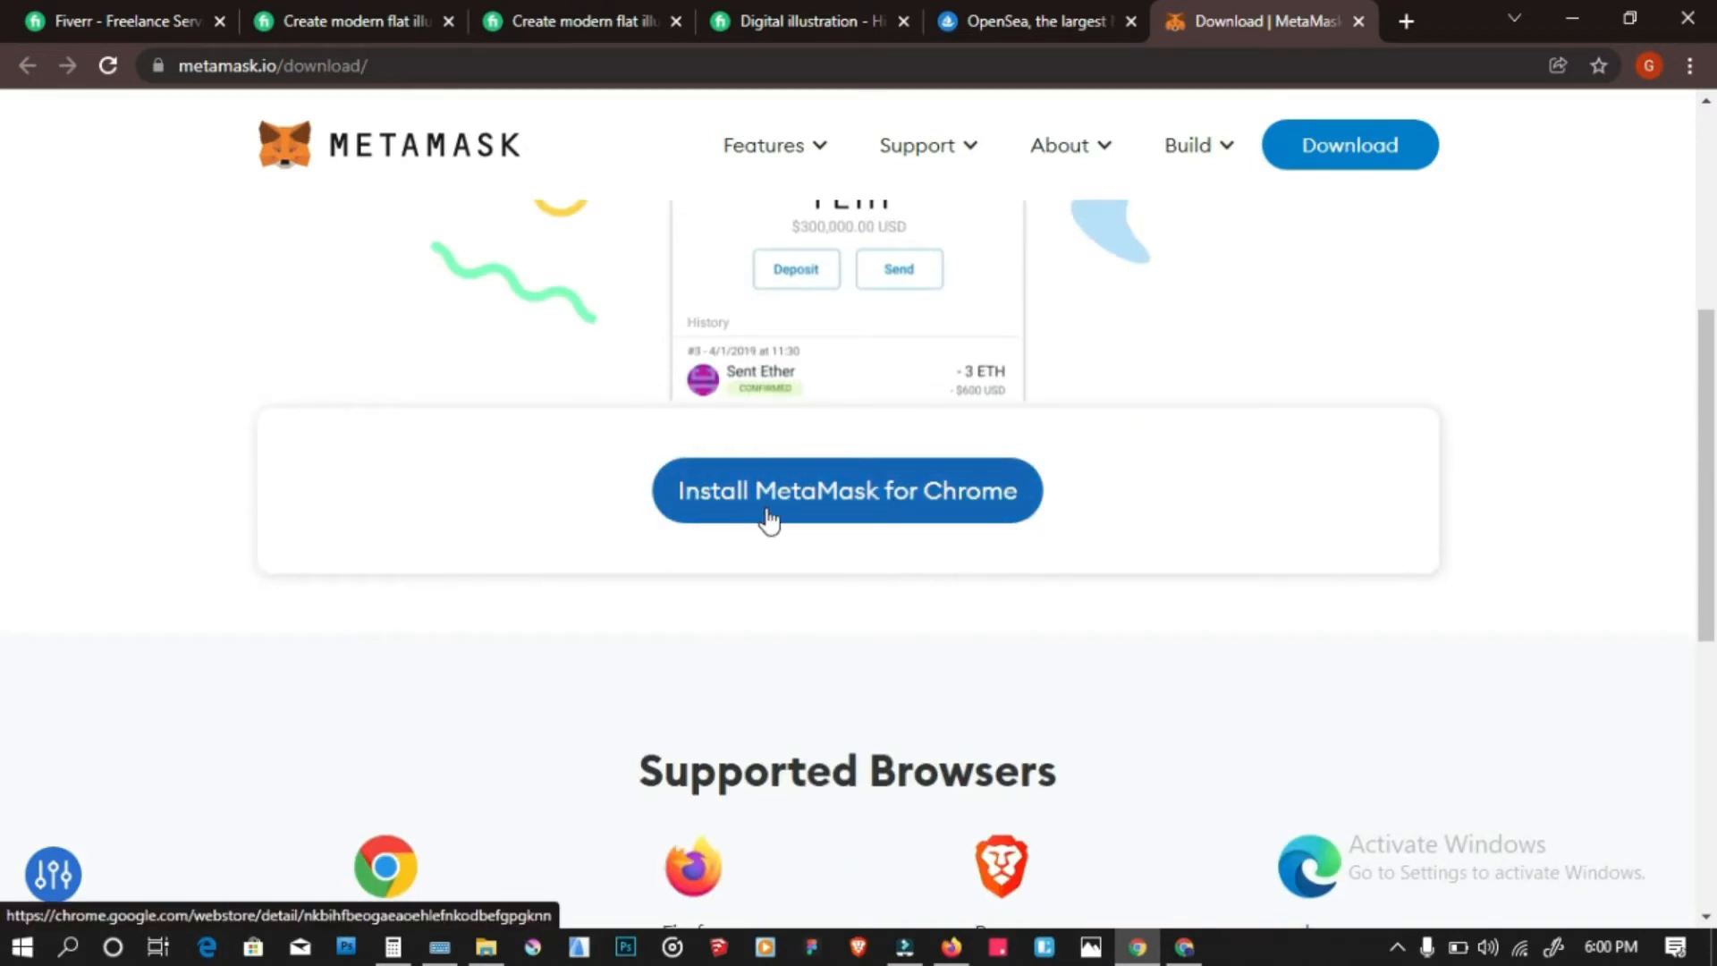
click(833, 499)
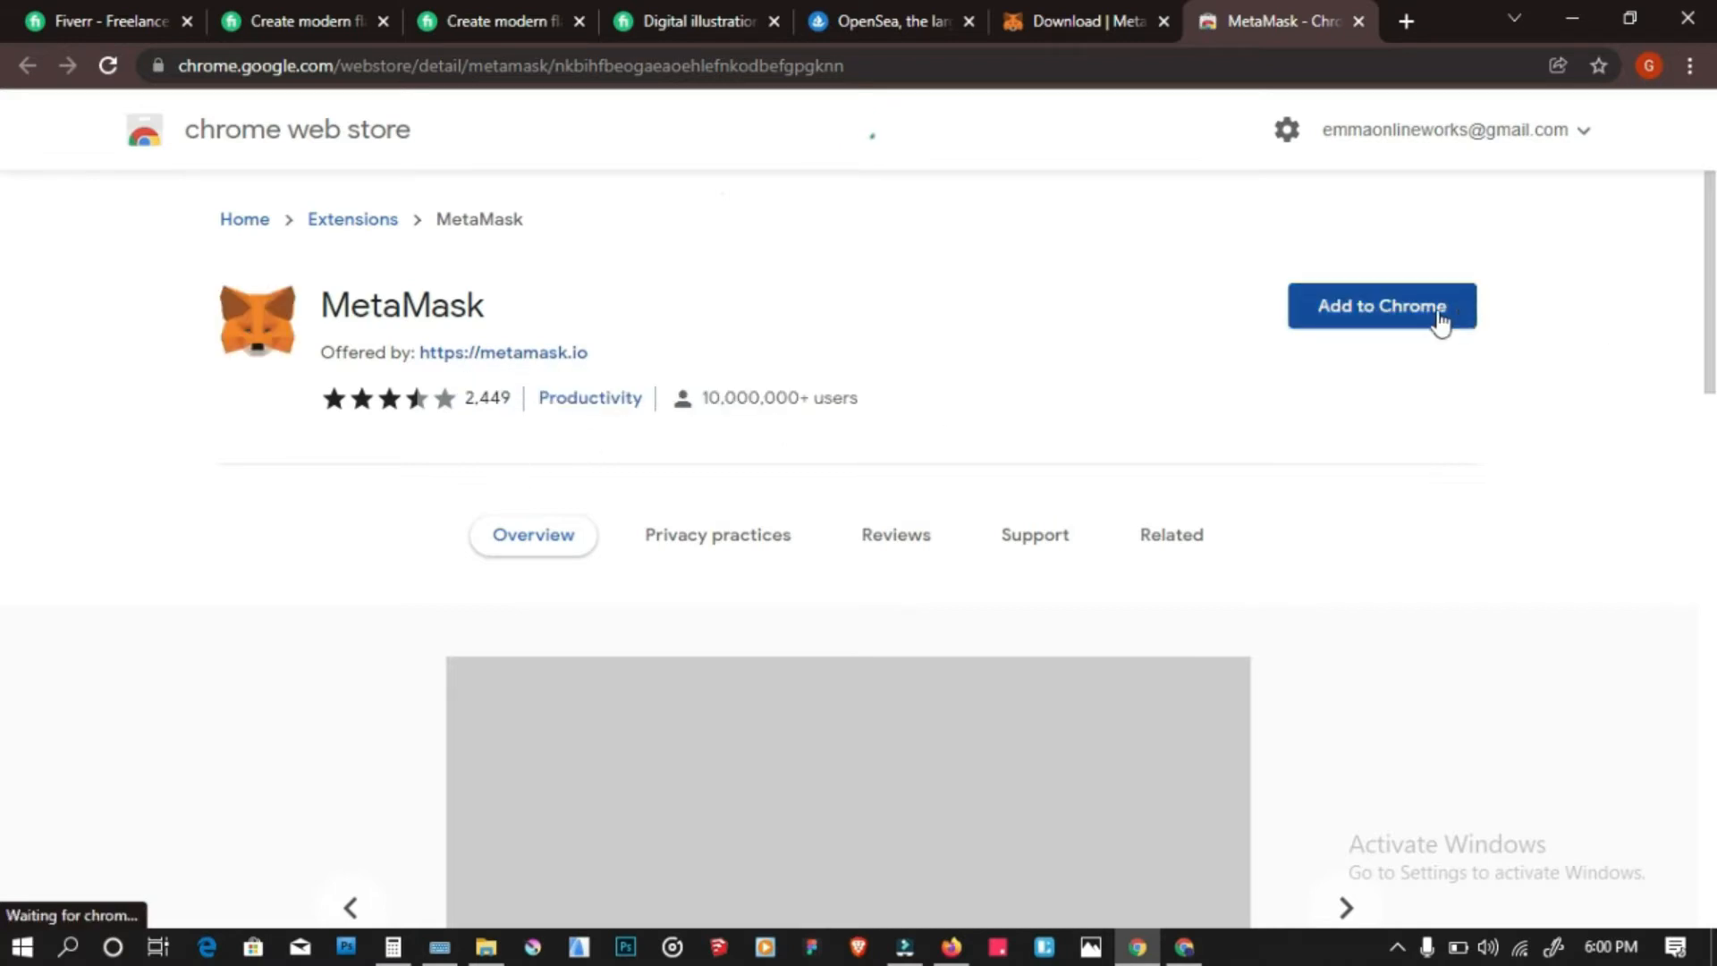
click(1436, 308)
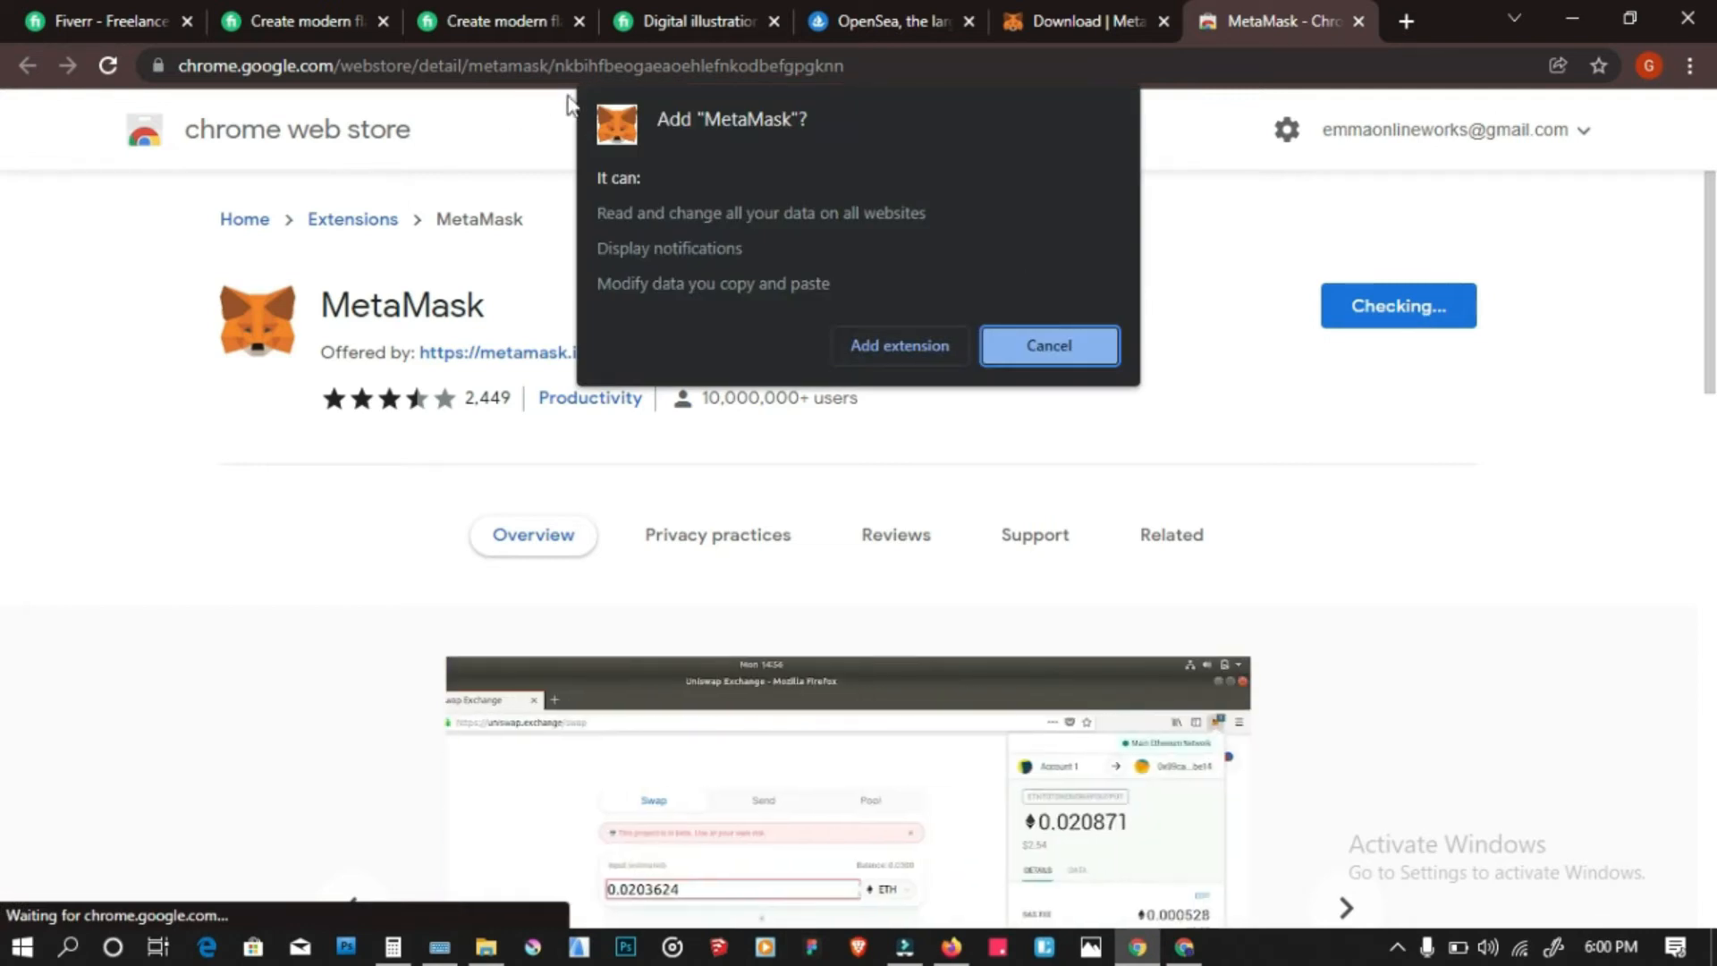
click(897, 353)
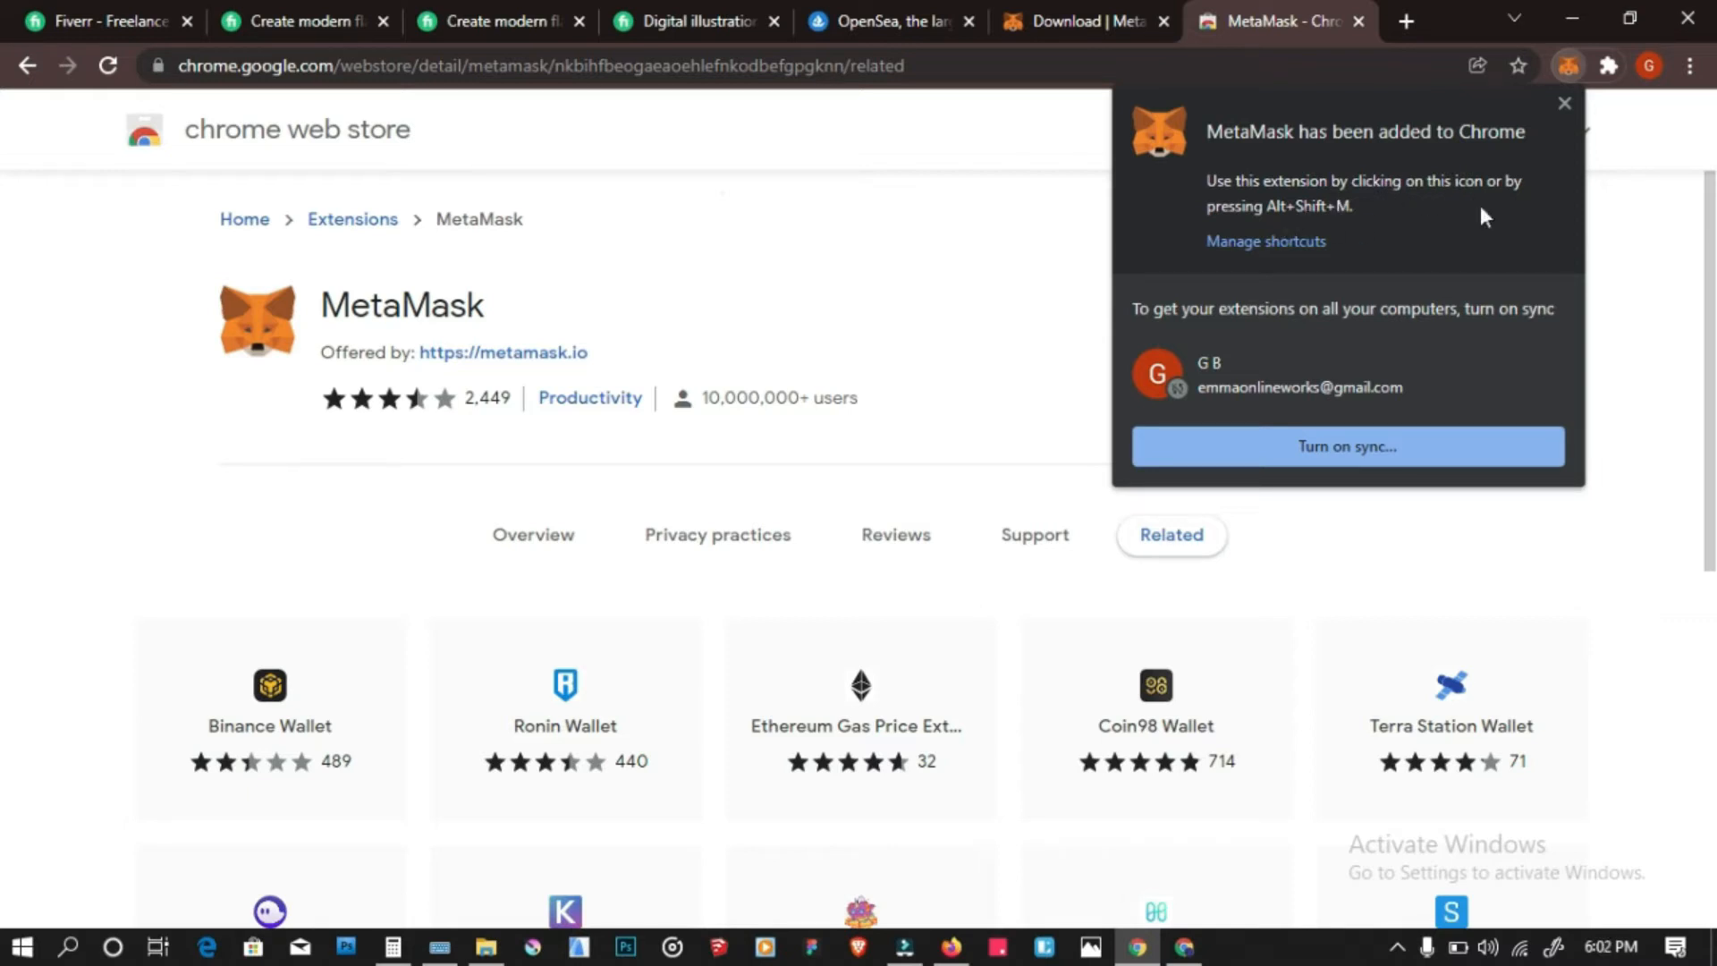
click(1304, 449)
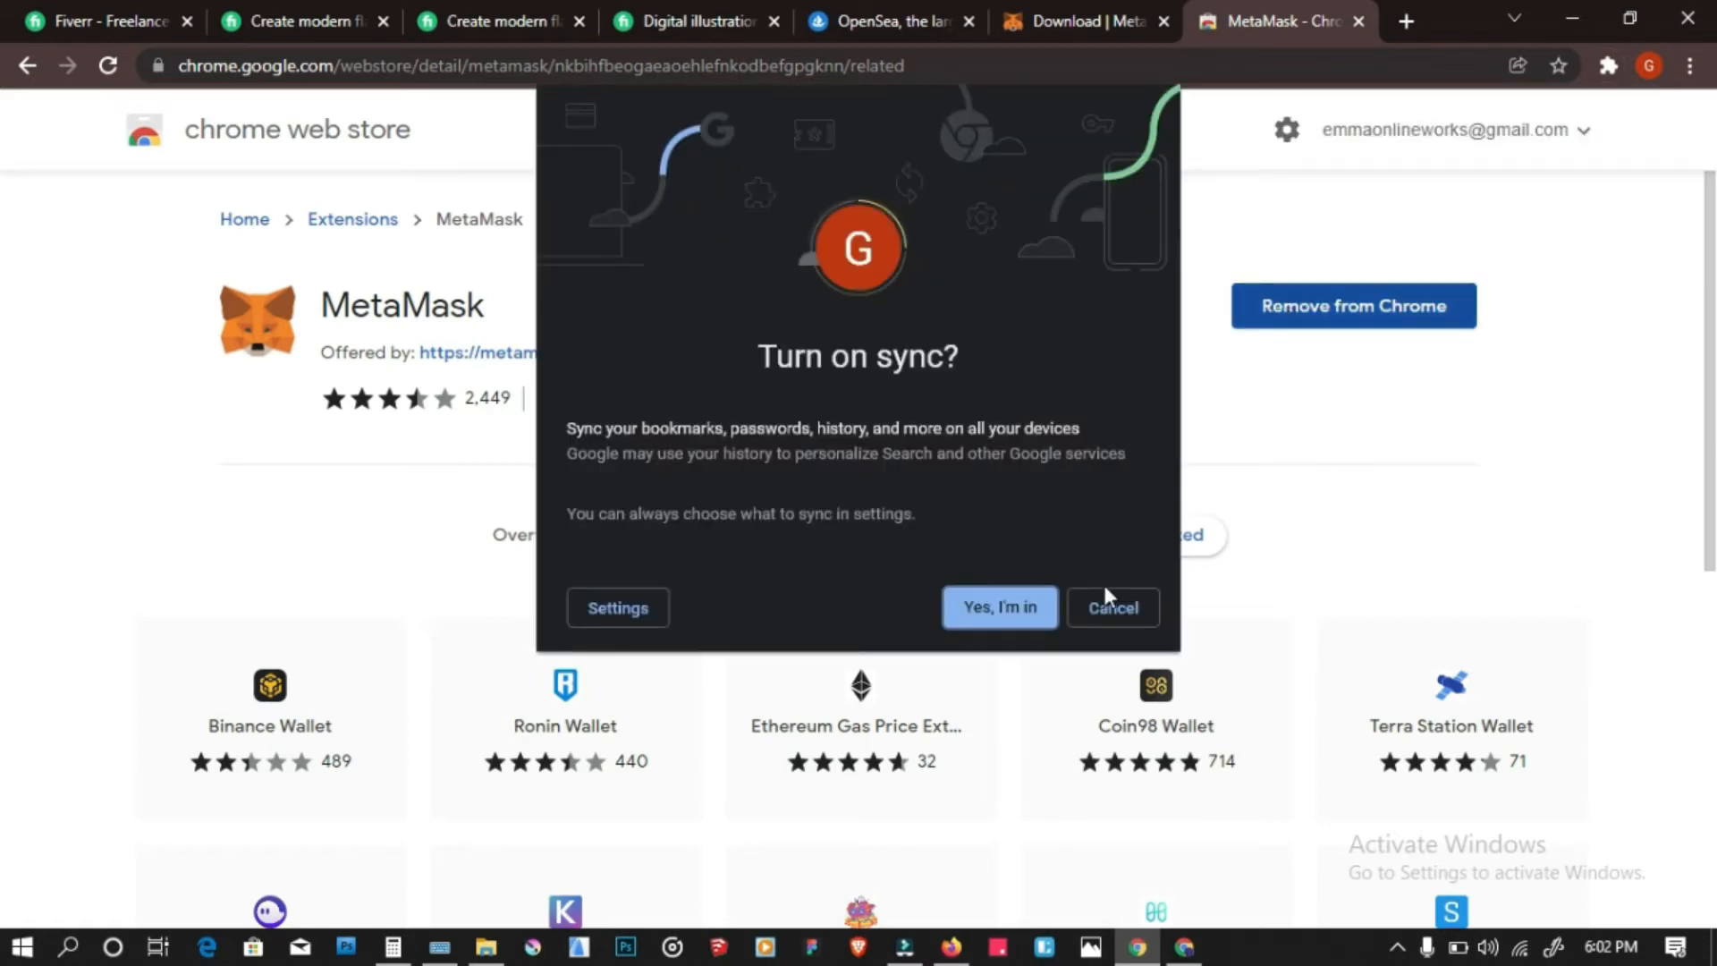
click(1011, 616)
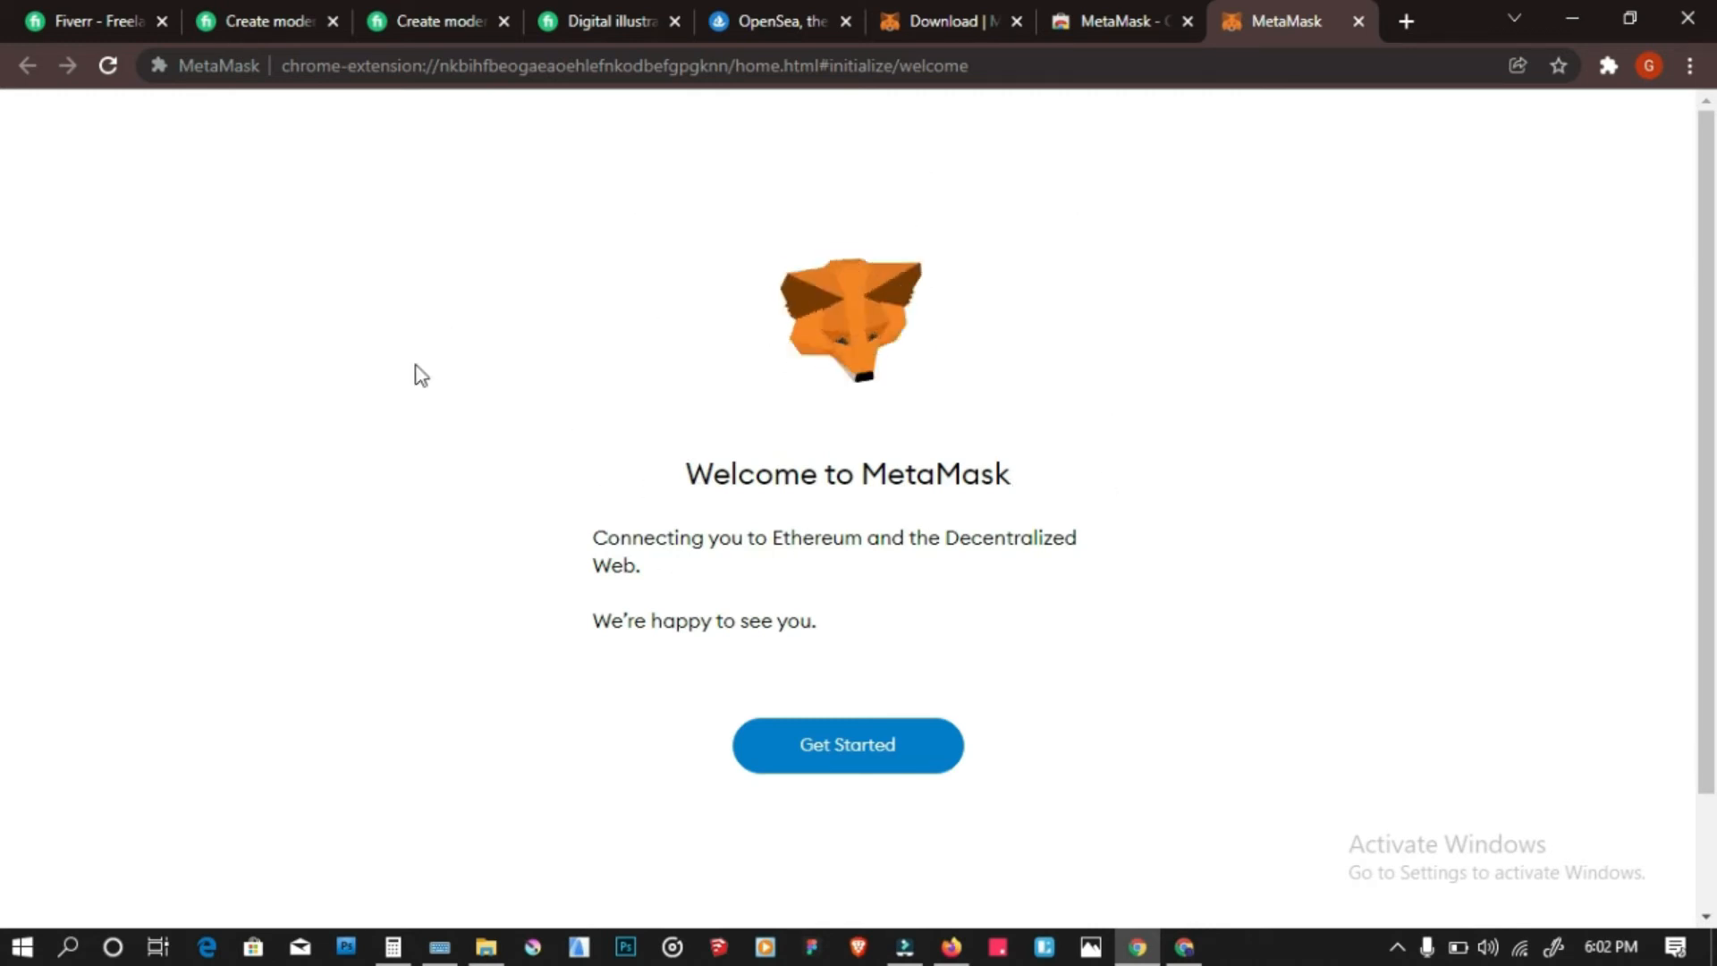
Start the MetaMask setup with a new wallet and agree to share usage data
click(824, 754)
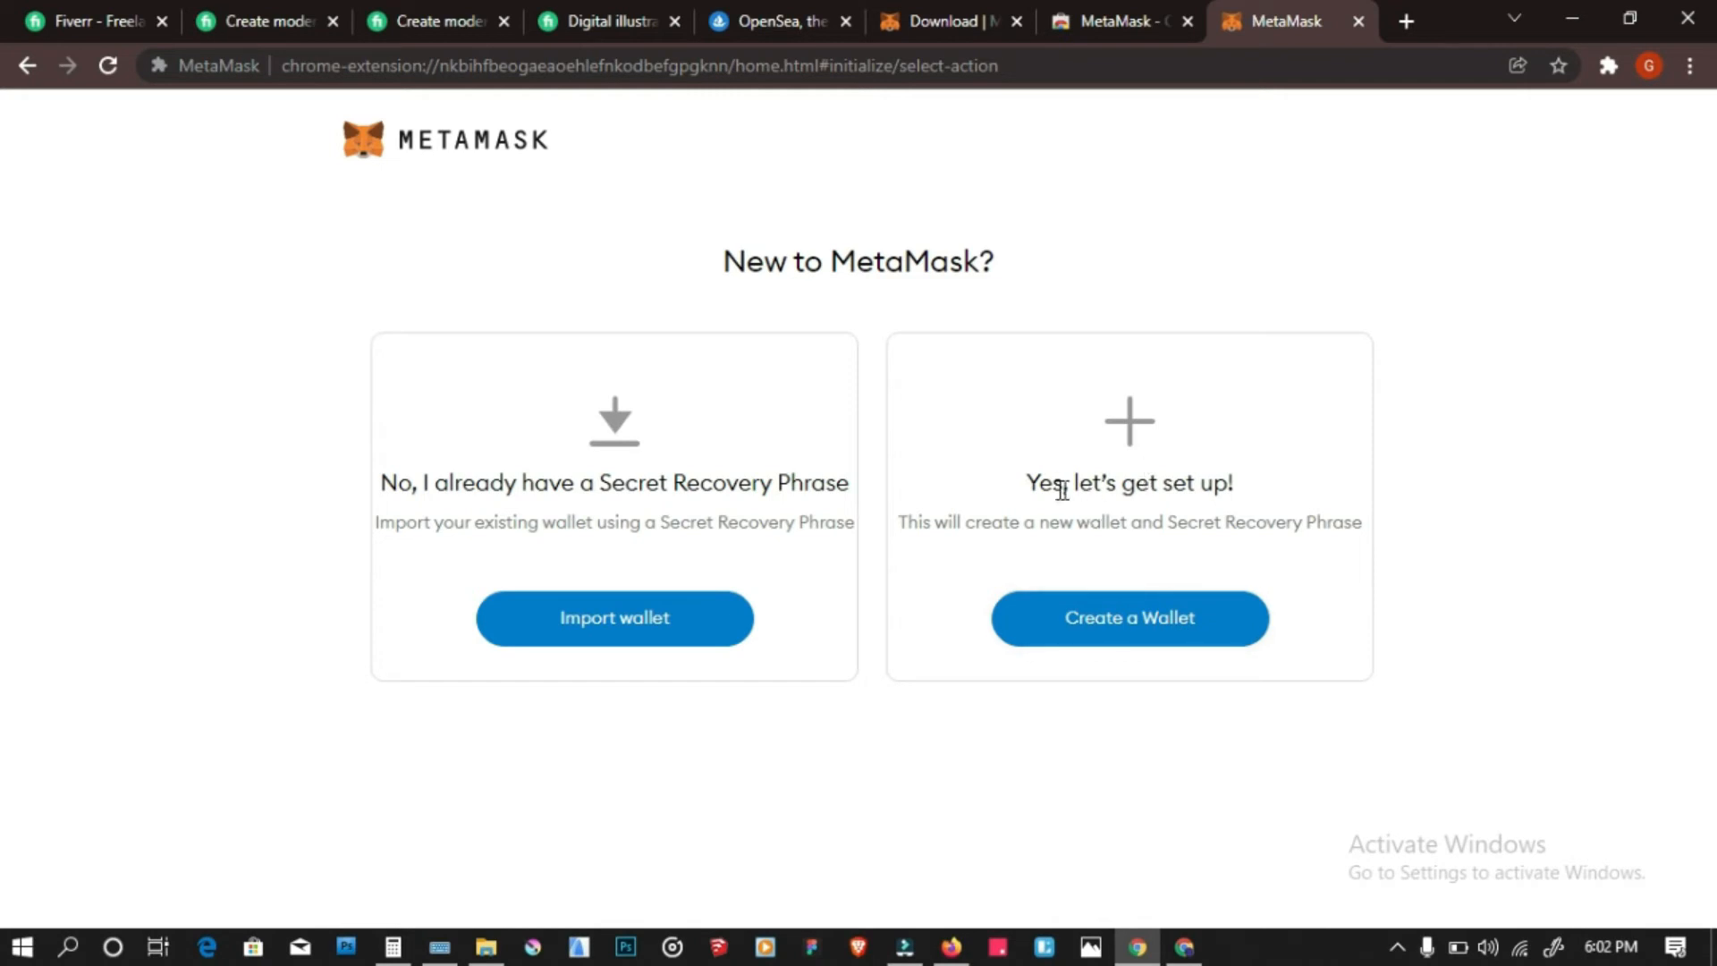
click(1163, 637)
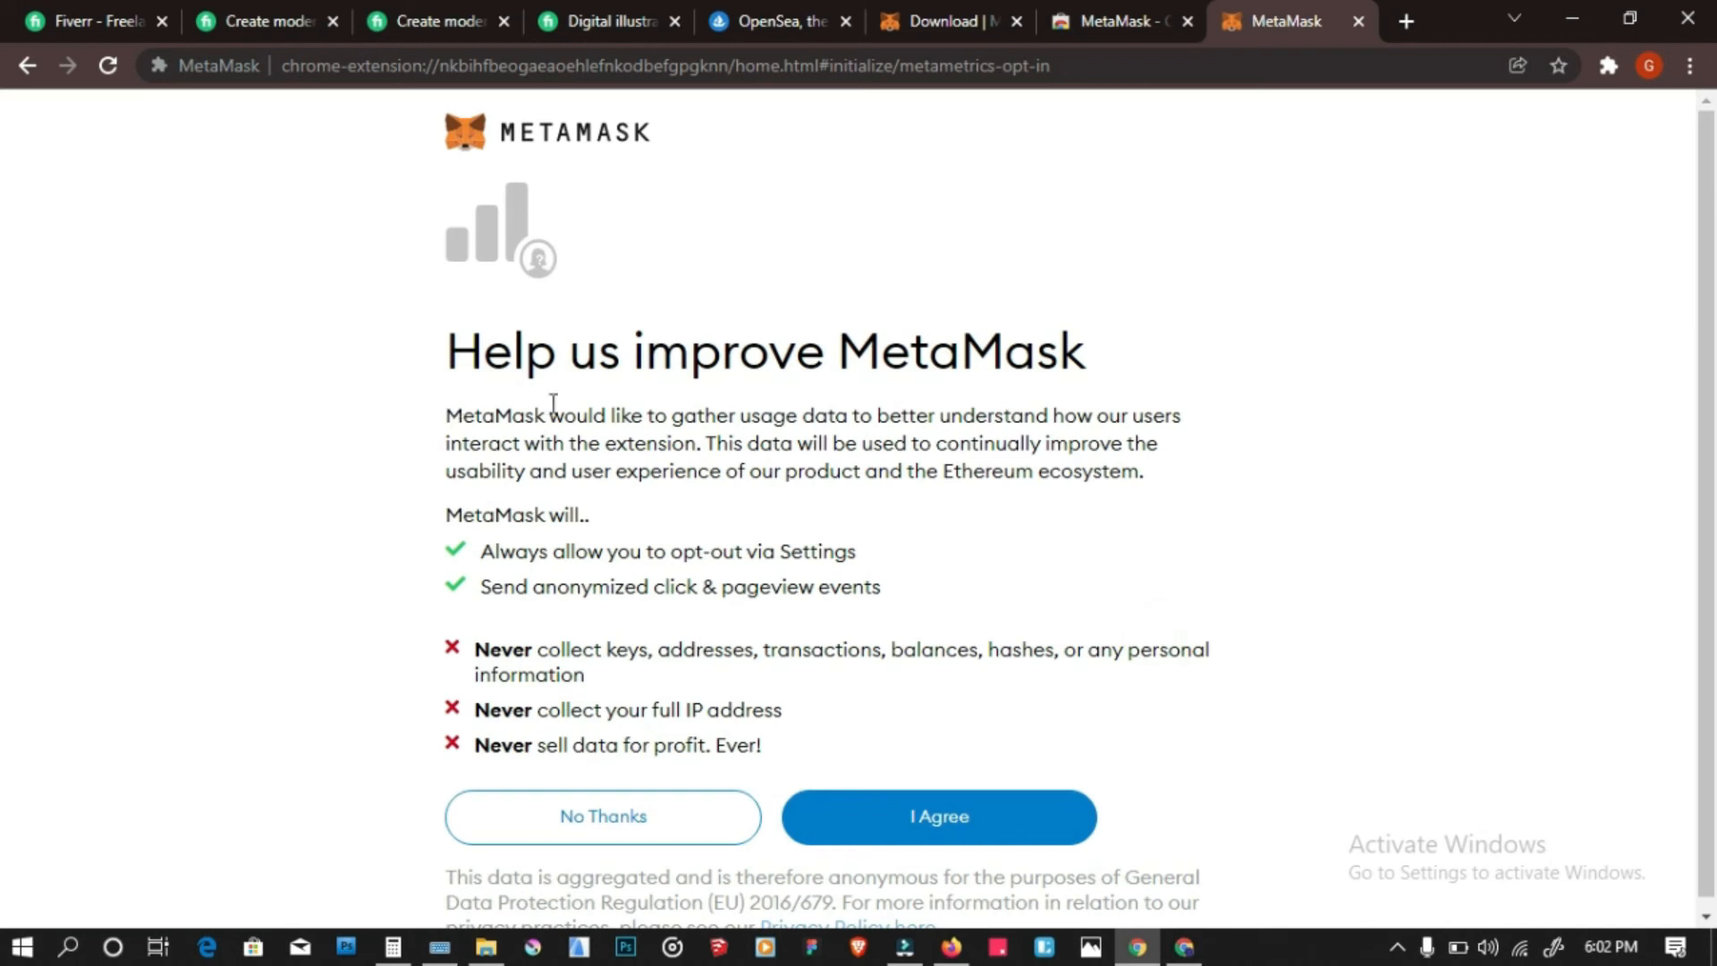
scroll(556, 403, down, 1)
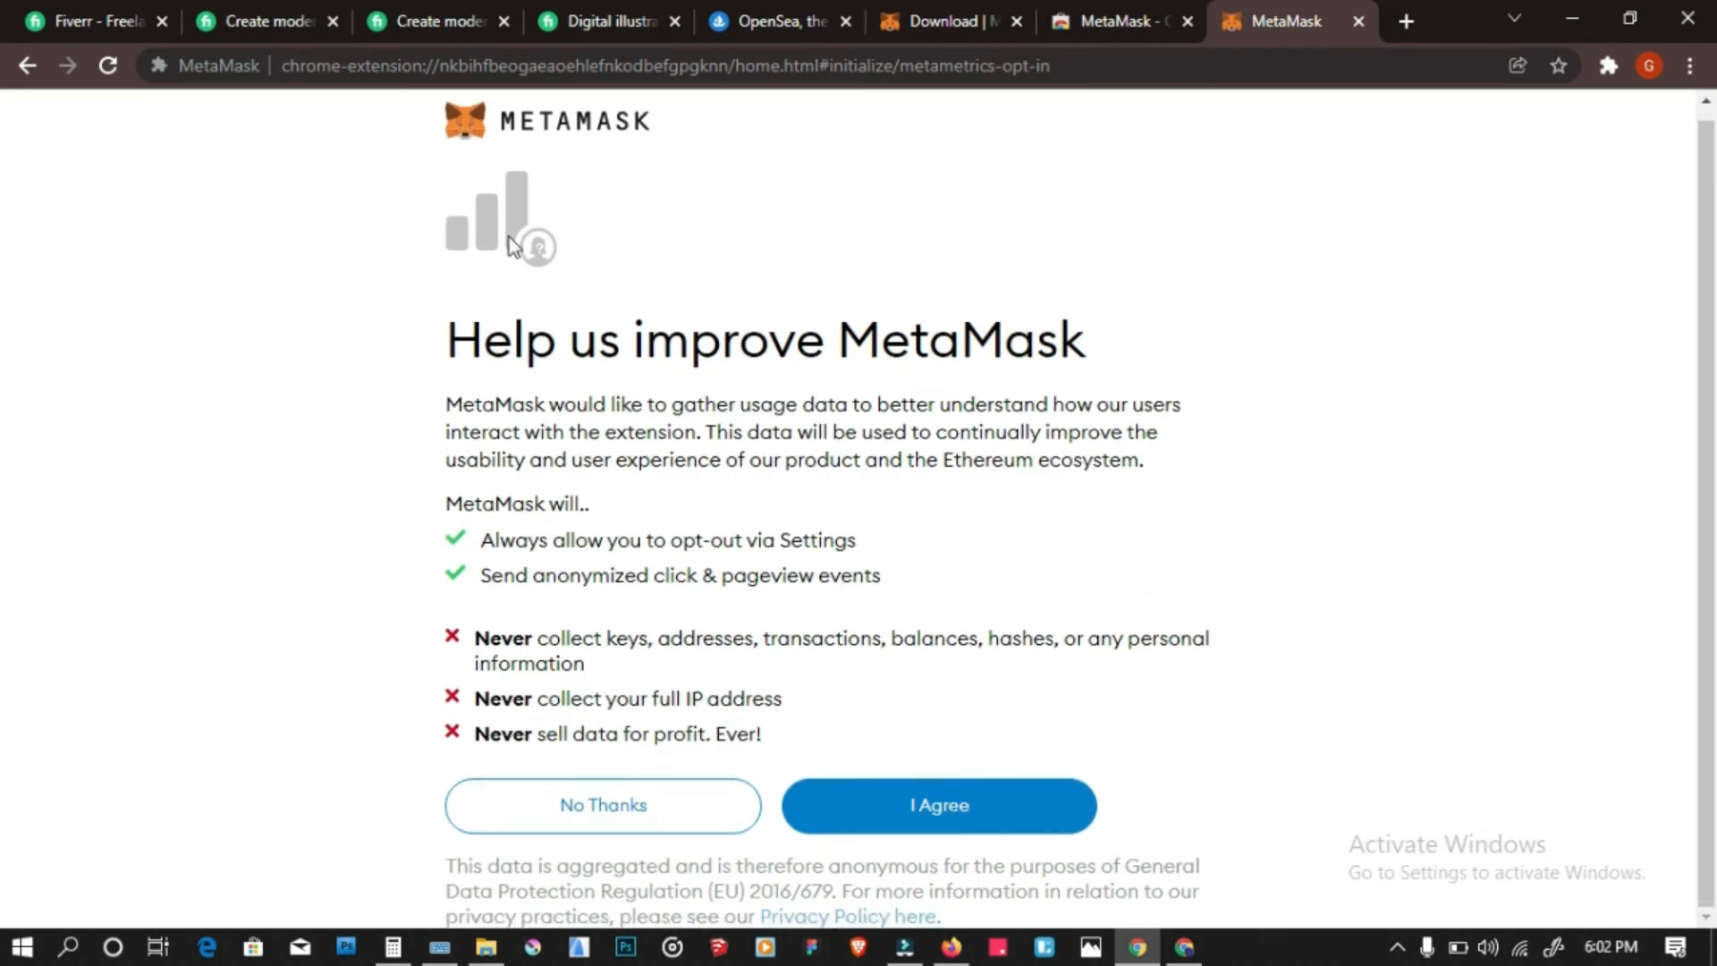
click(890, 807)
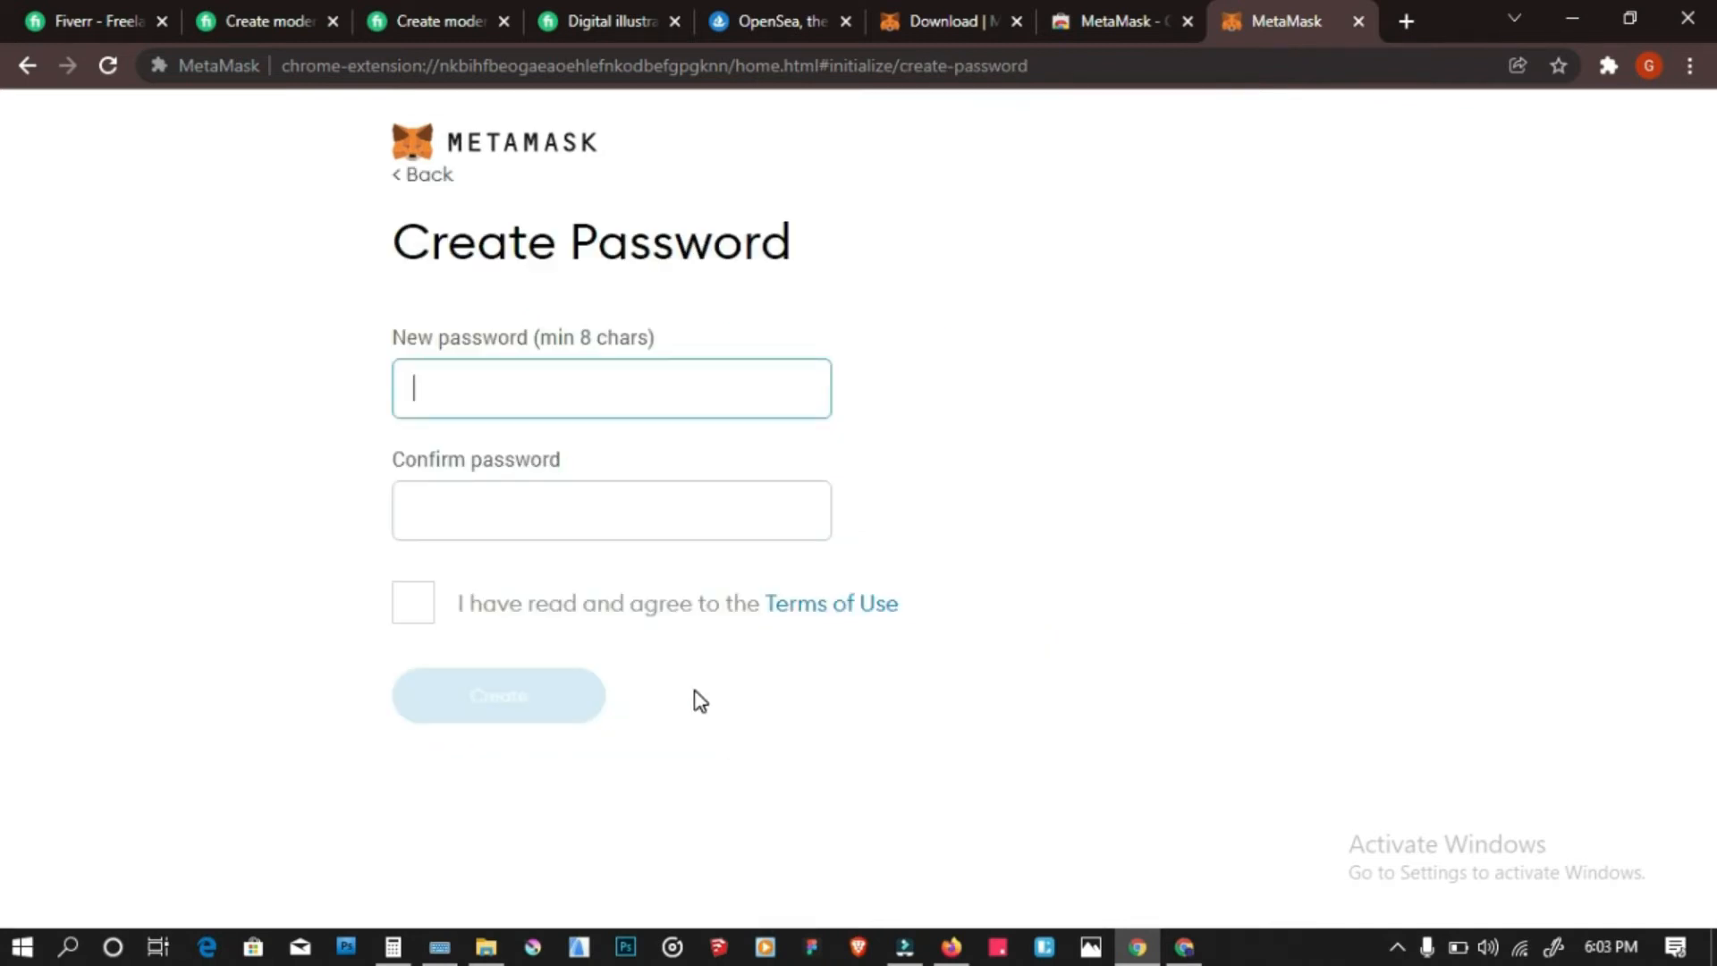
Enter and confirm a new wallet password, accept the Terms of Use and create the wallet
click(583, 387)
text(*****)
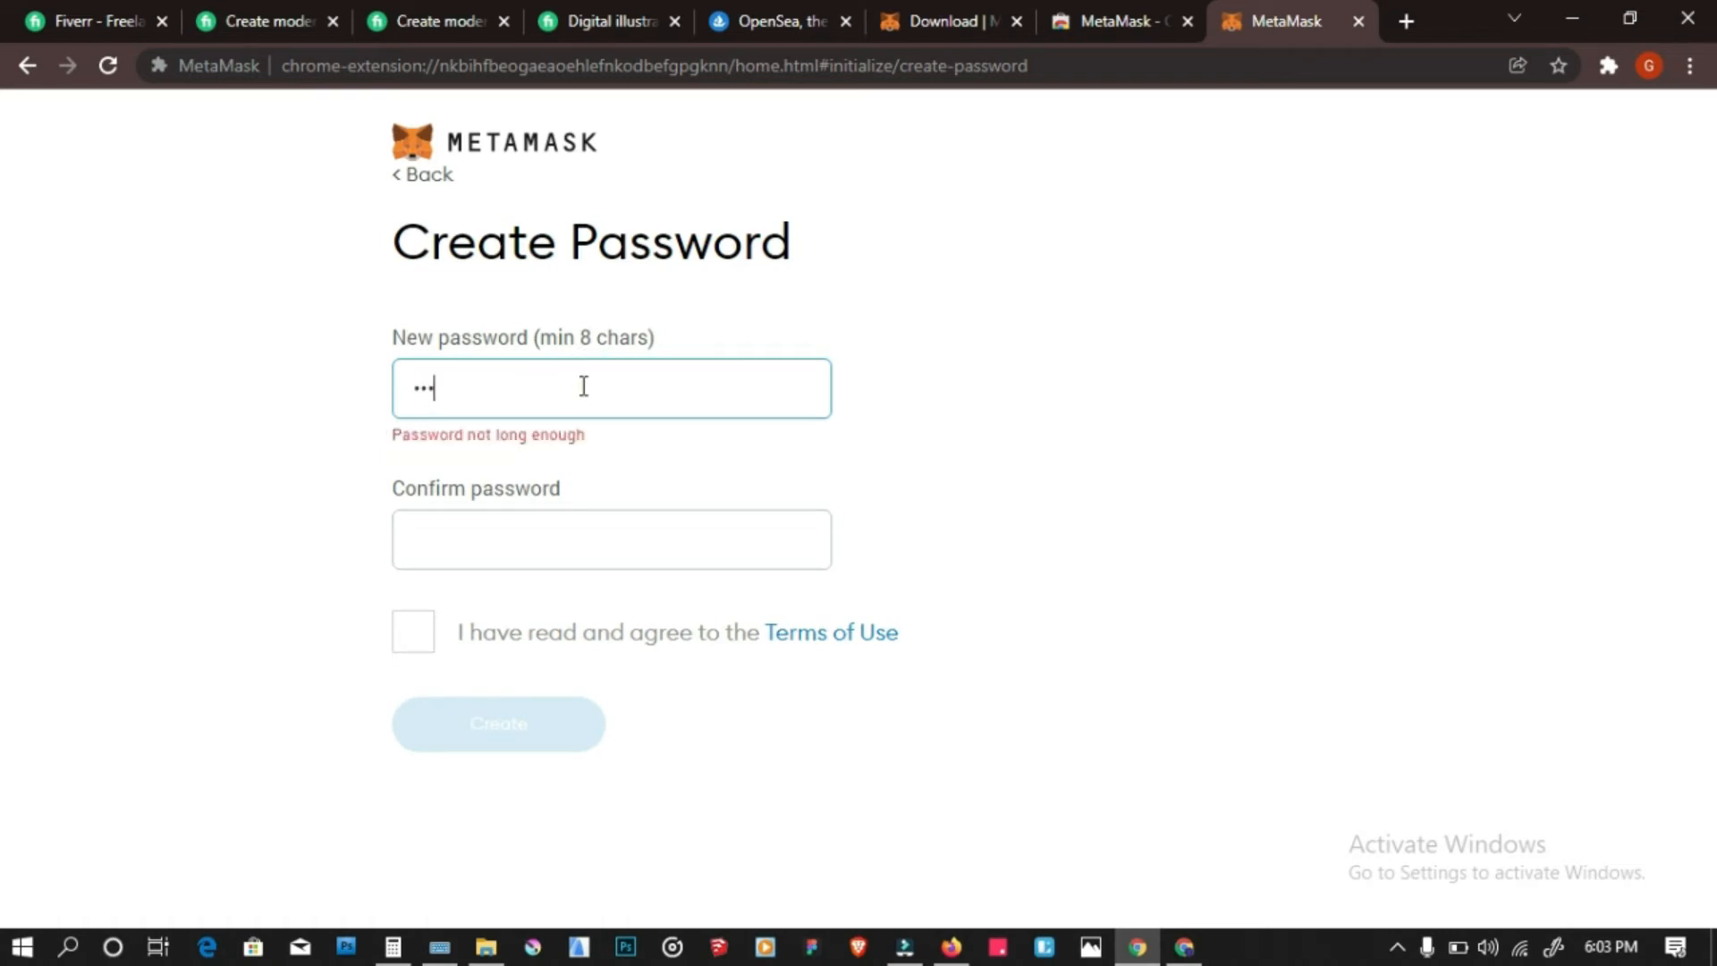
text(***)
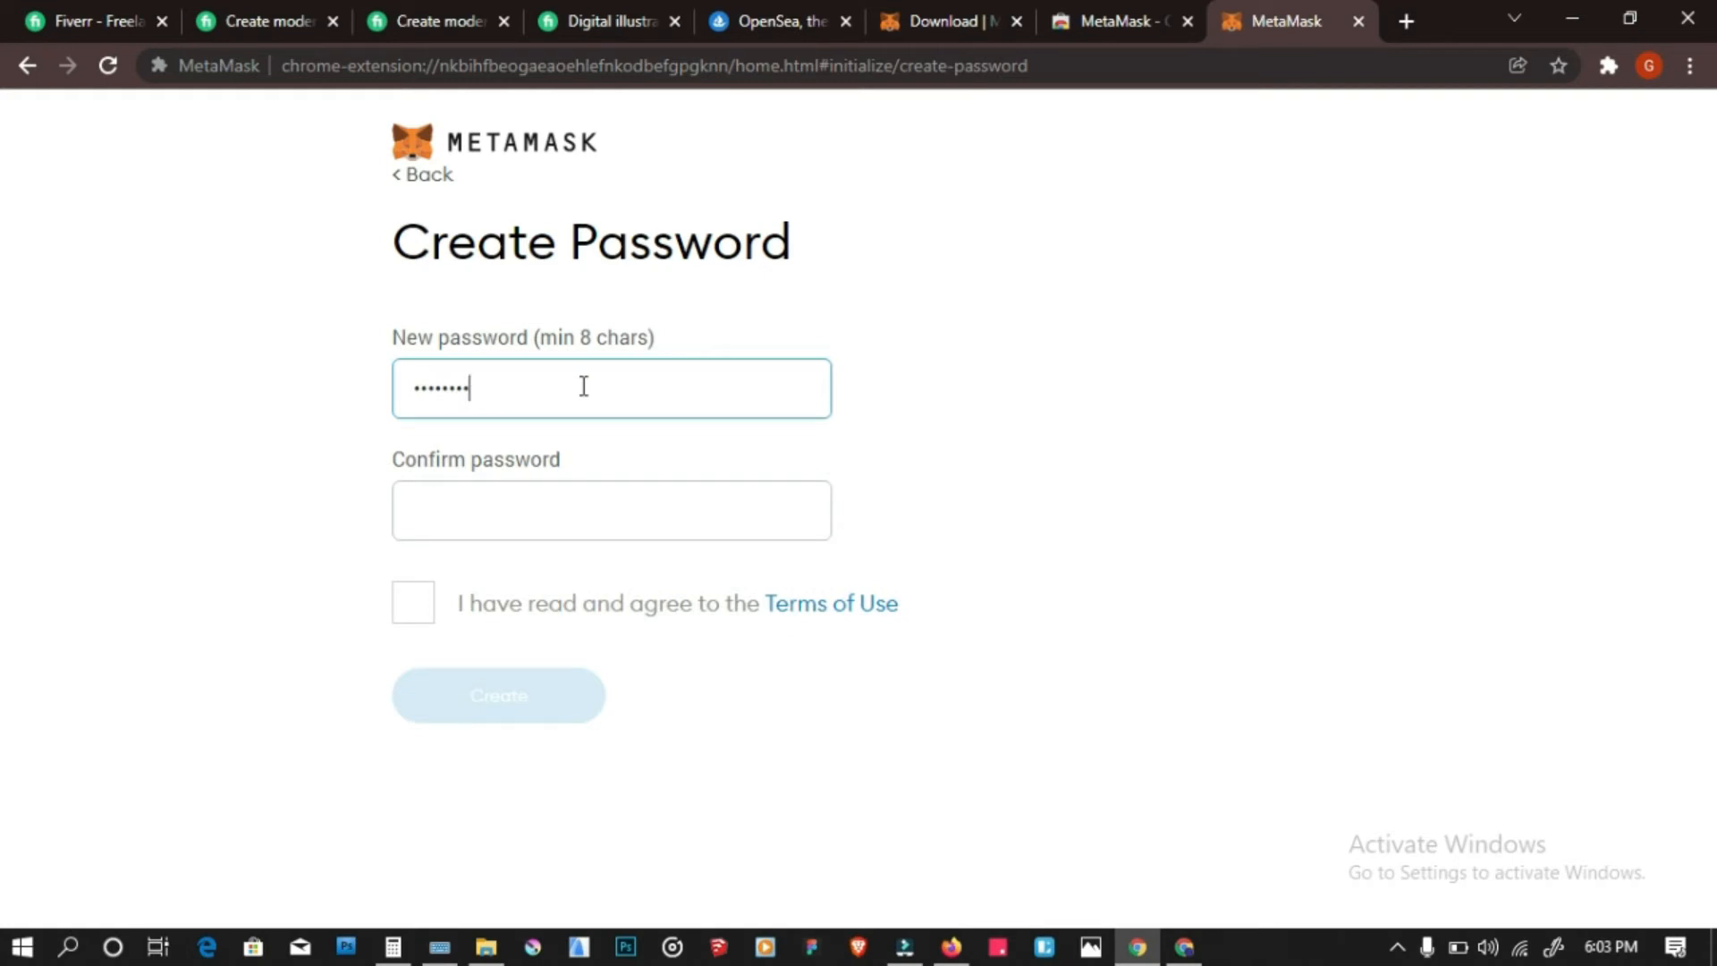
text(*)
click(464, 511)
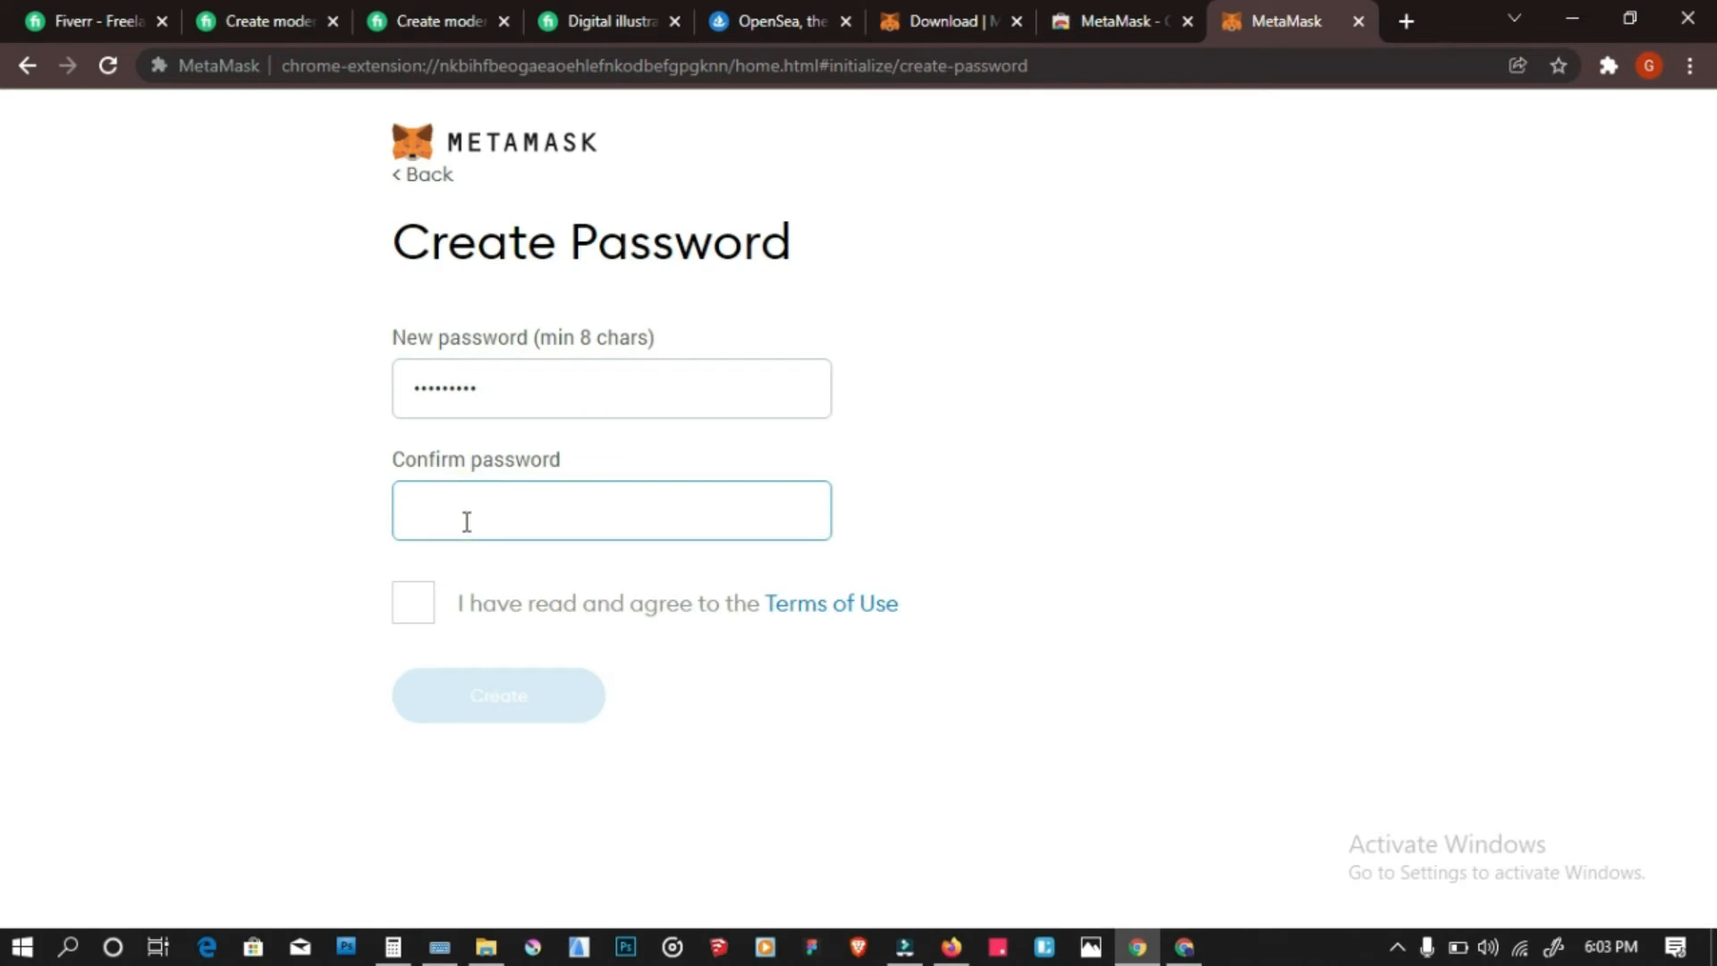
text(*****)
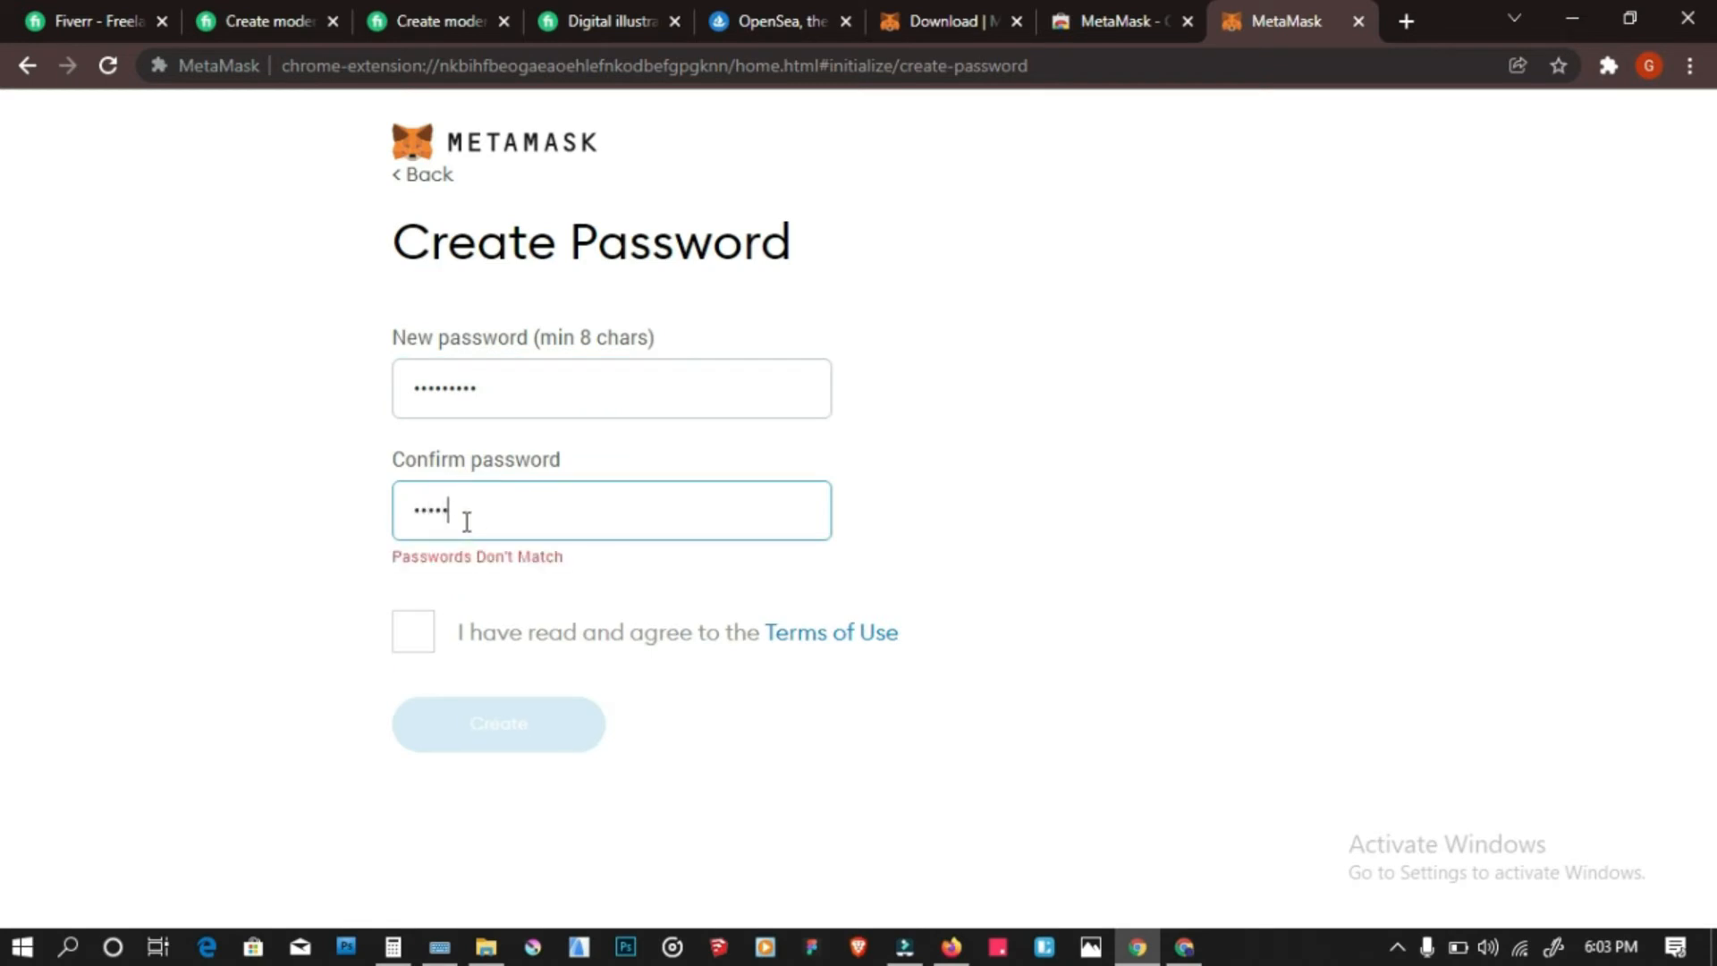
text(****)
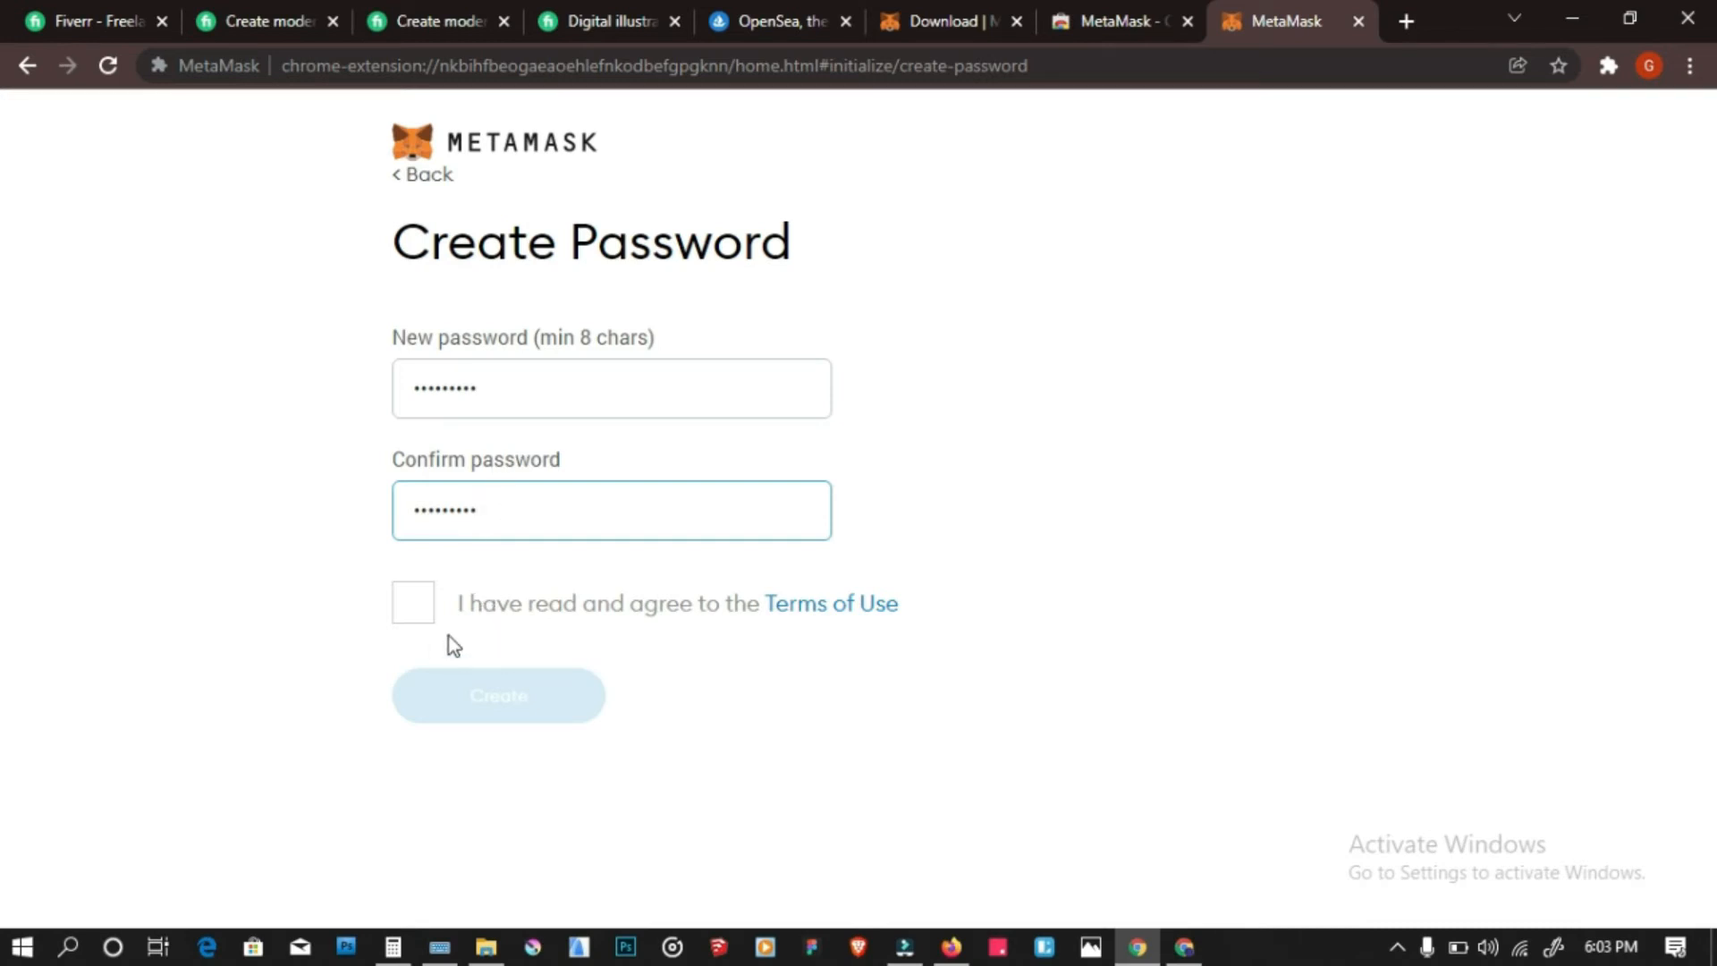
click(415, 598)
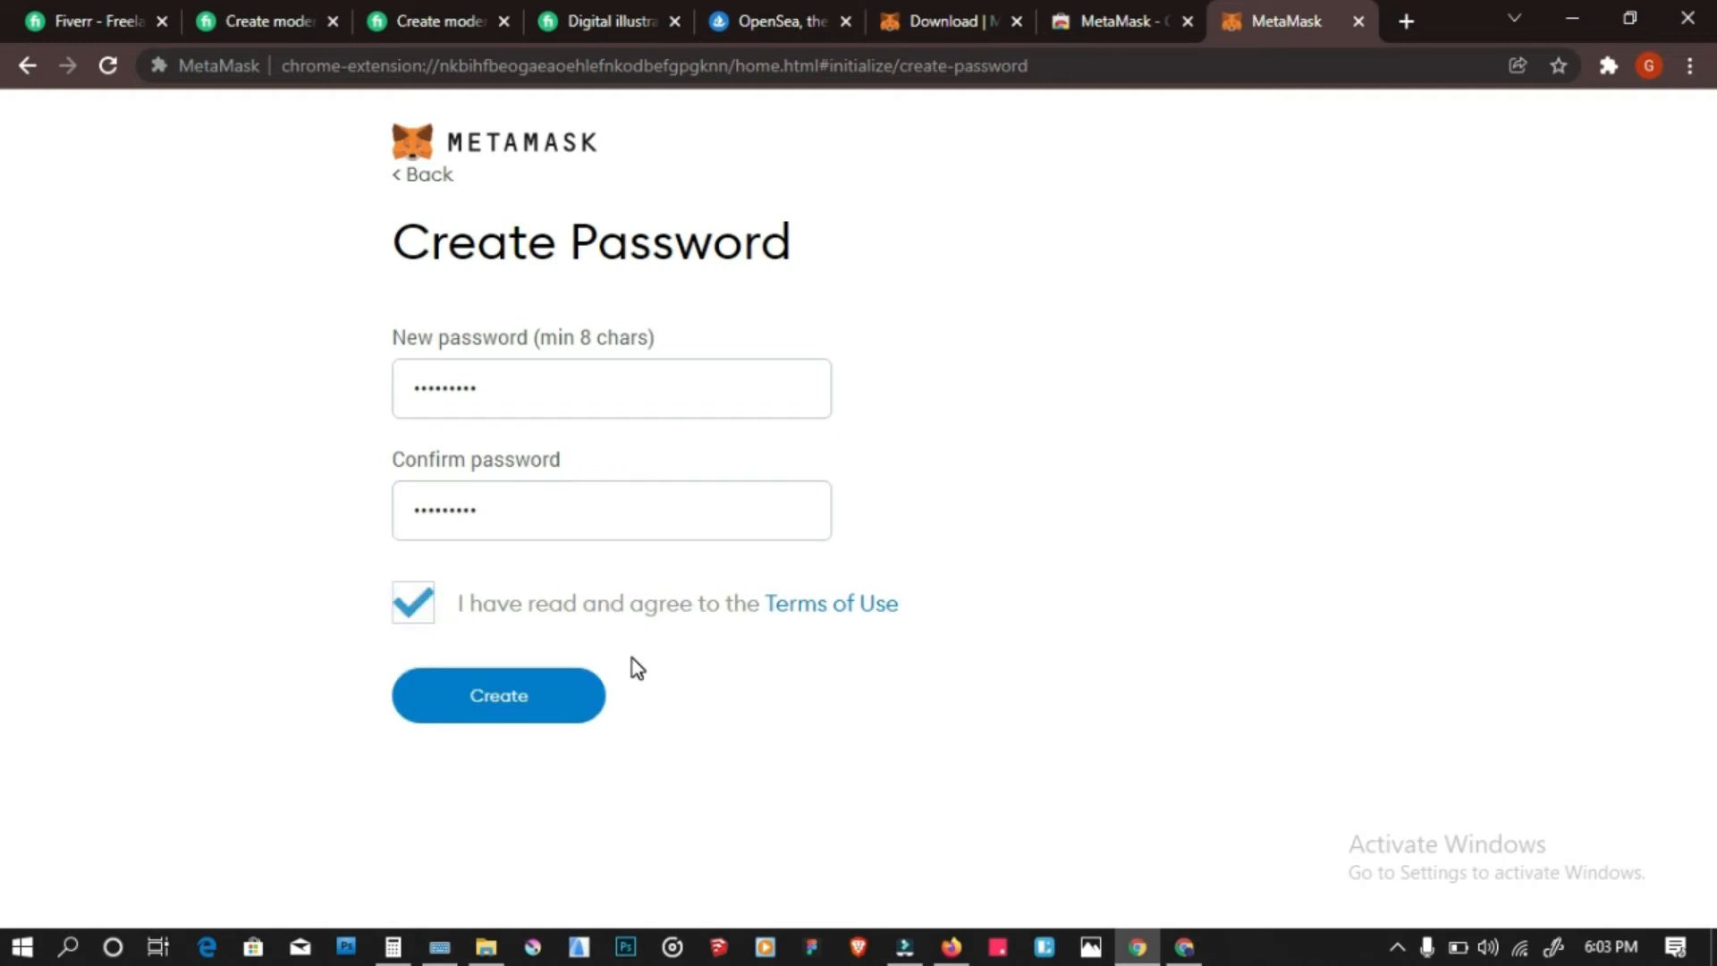
click(533, 702)
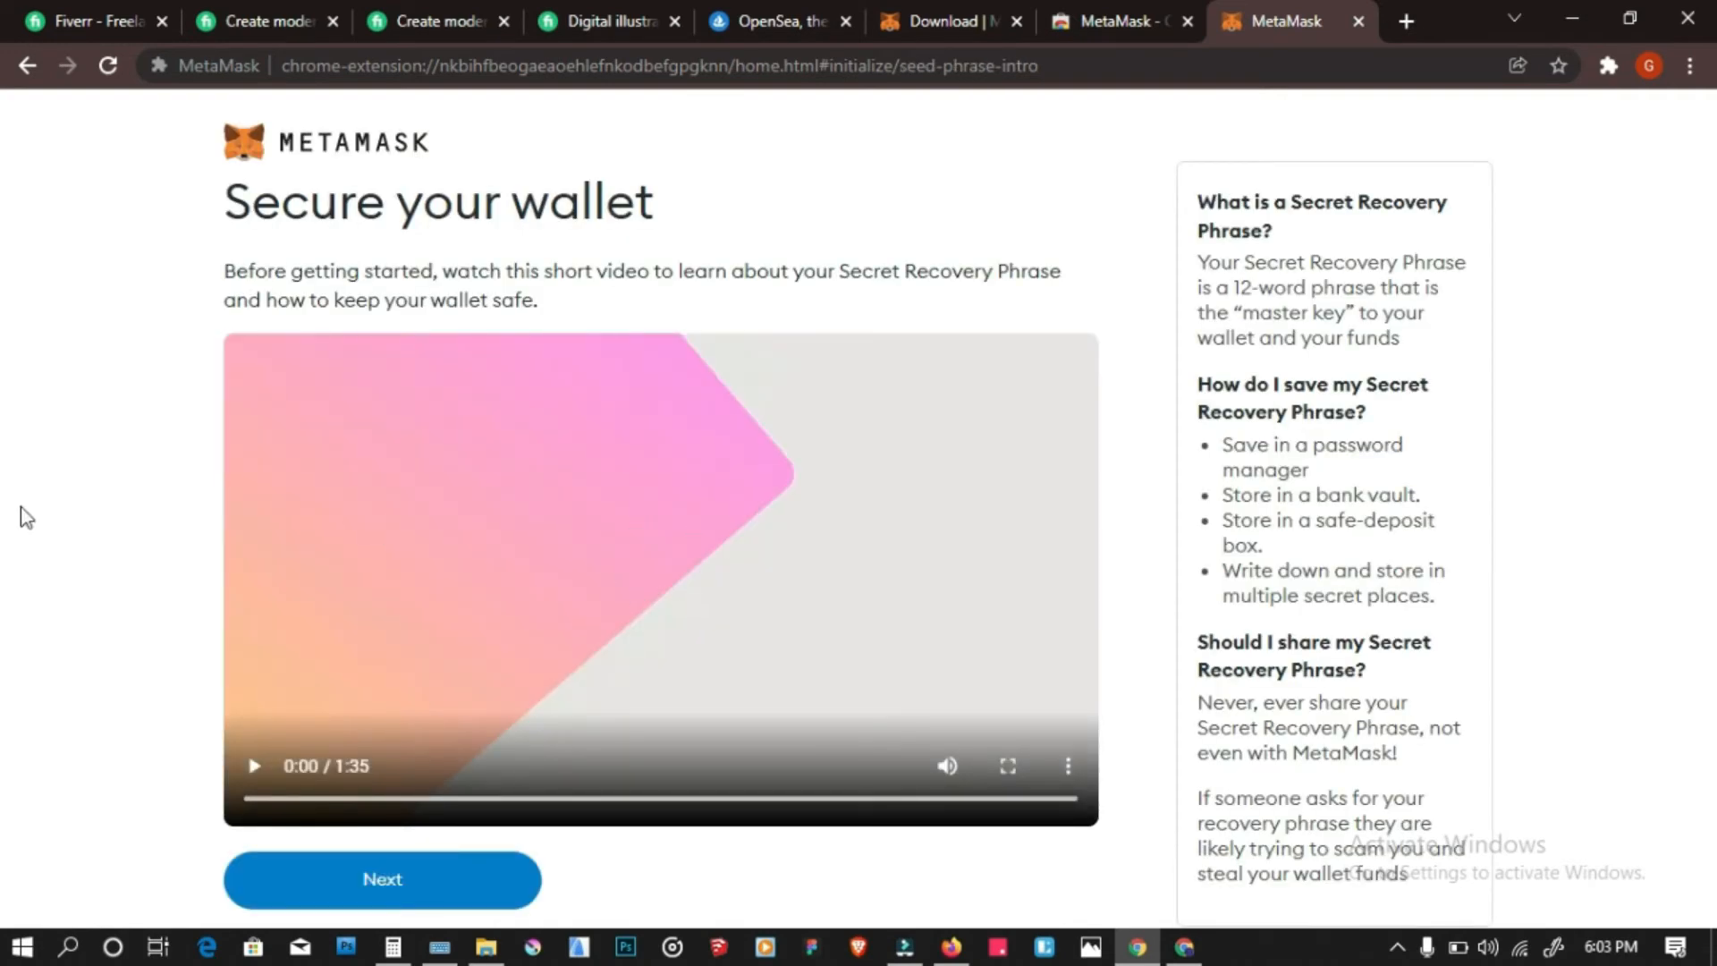
Reveal the wallet's Secret Recovery Phrase, copy it and continue to its confirmation page
click(365, 905)
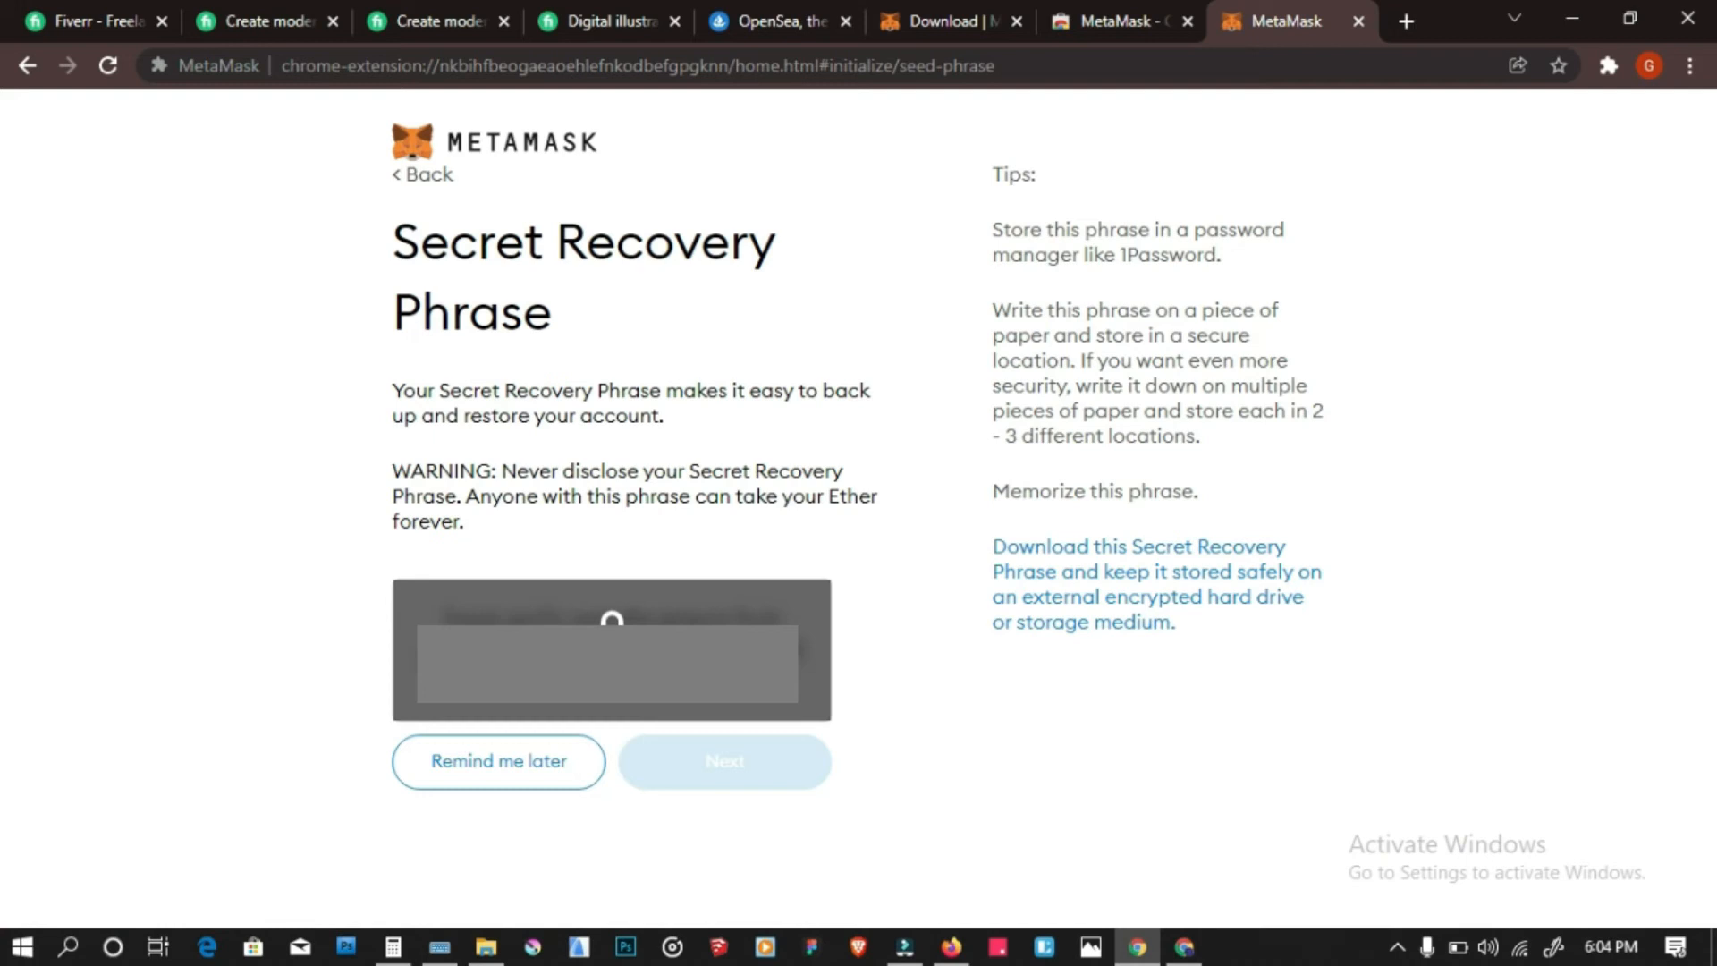
click(611, 626)
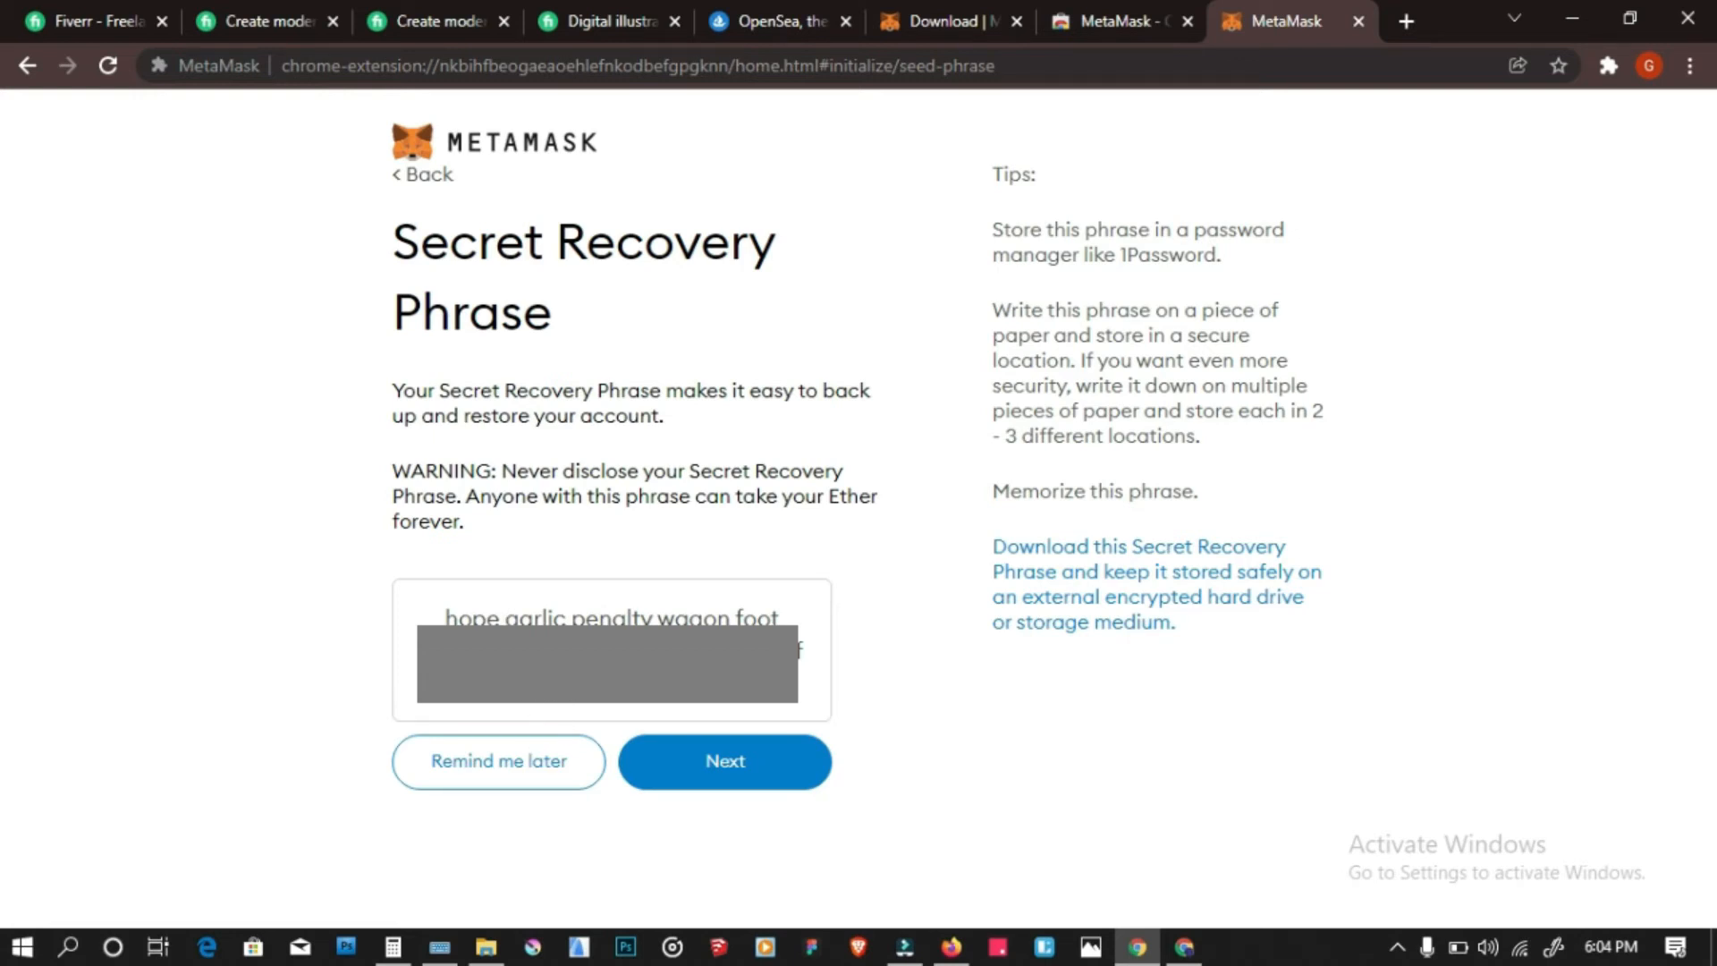
triple_click(444, 616)
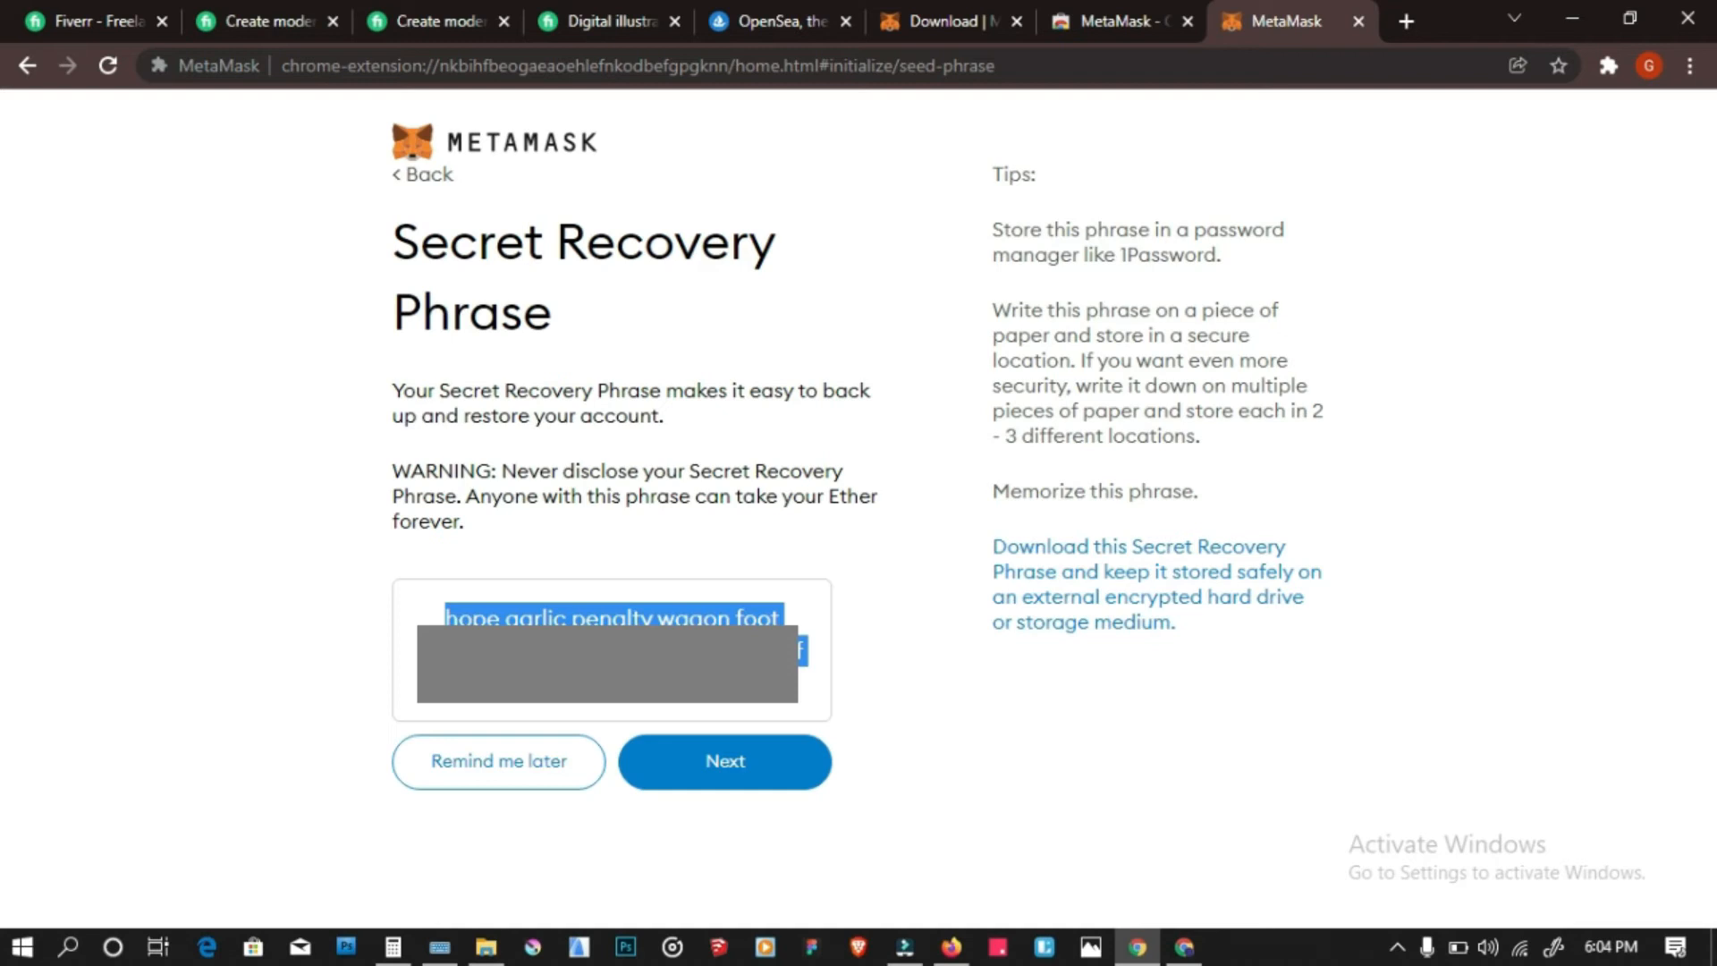
click(732, 763)
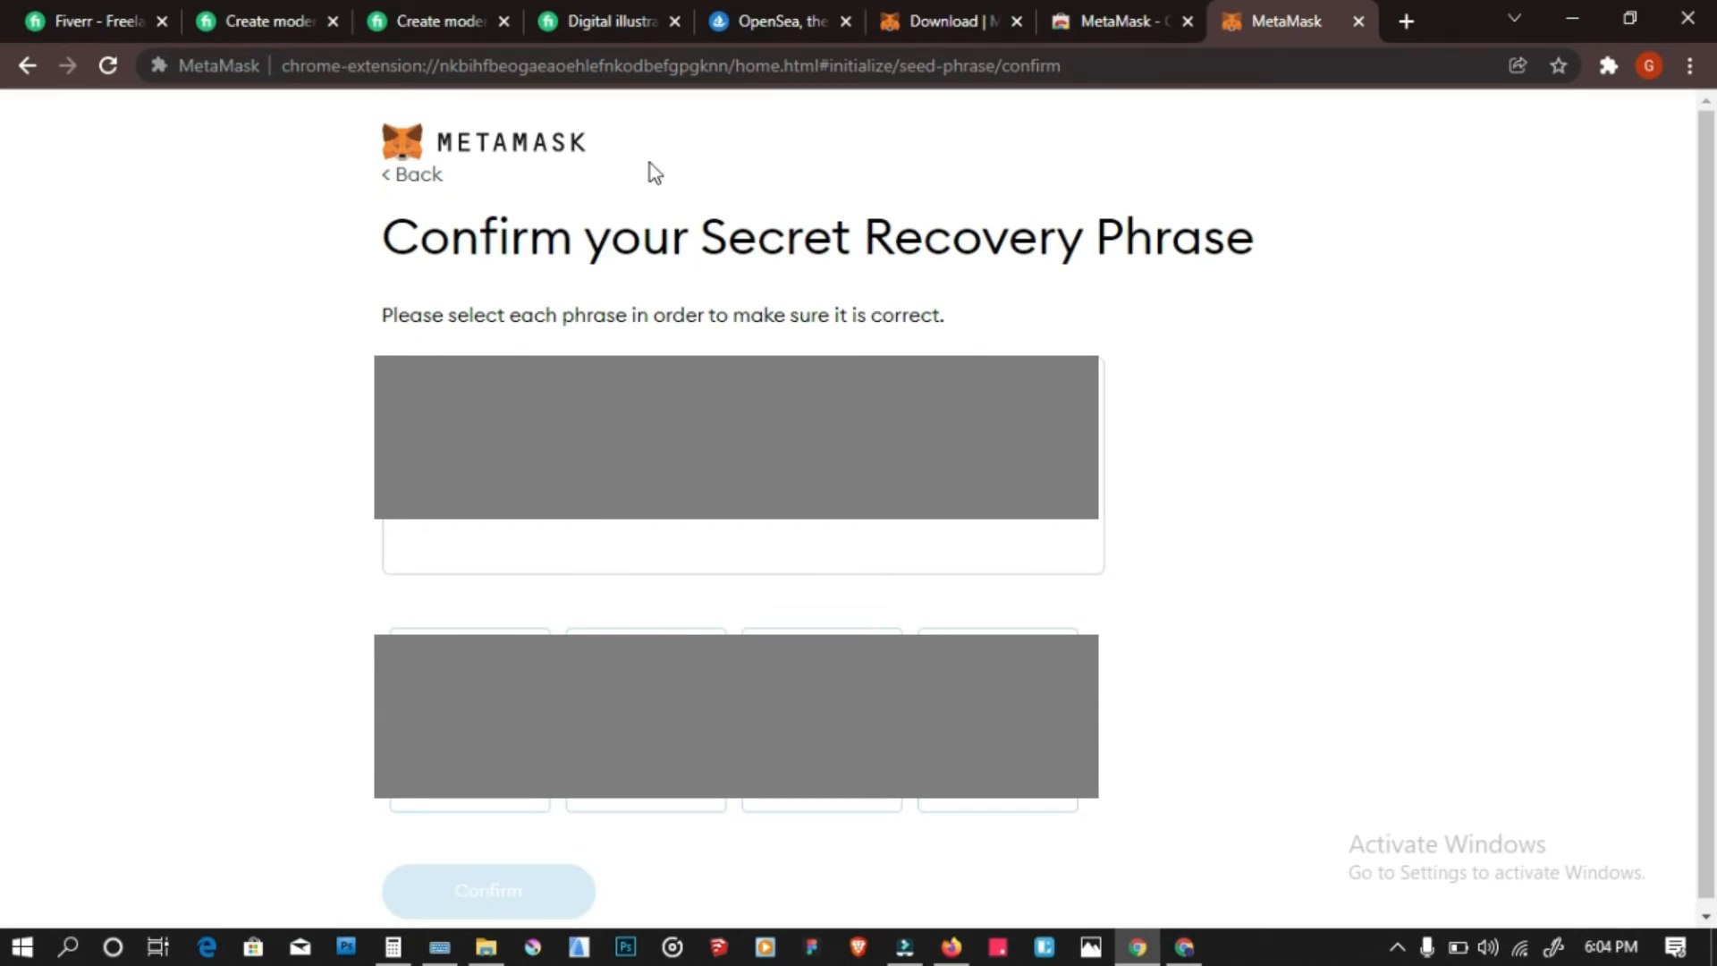
Paste the Secret Recovery Phrase into the address bar for reference, select its words in order and confirm them
click(577, 66)
key(ctrl+v)
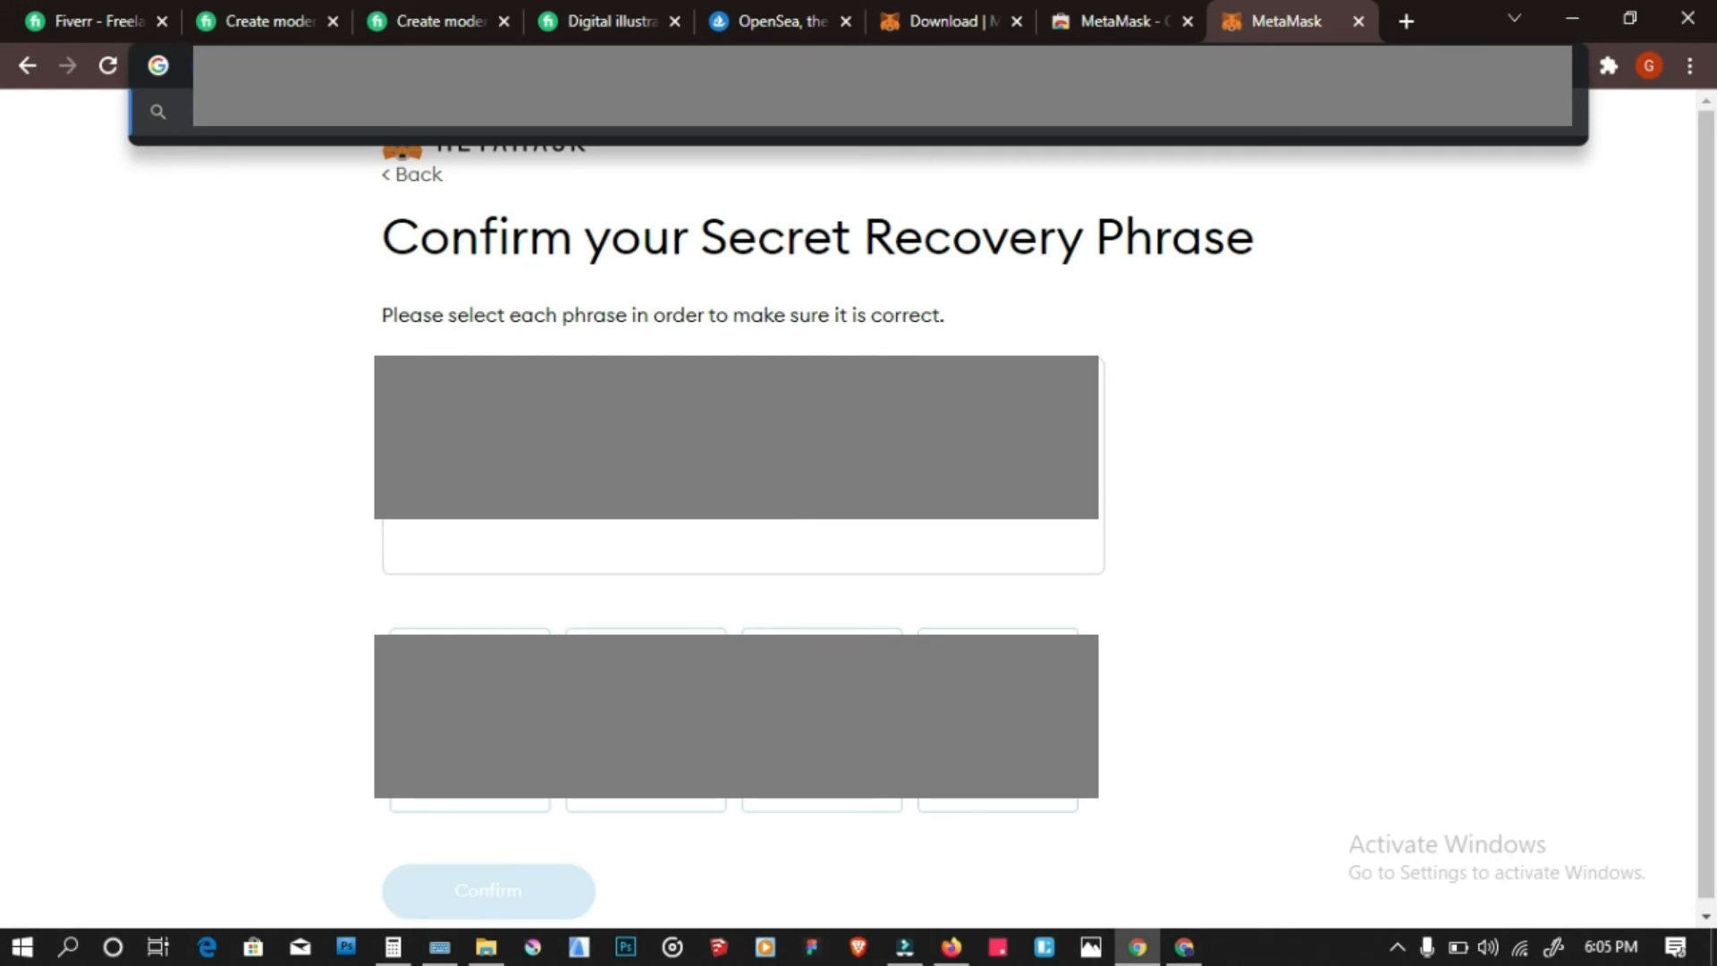
click(760, 601)
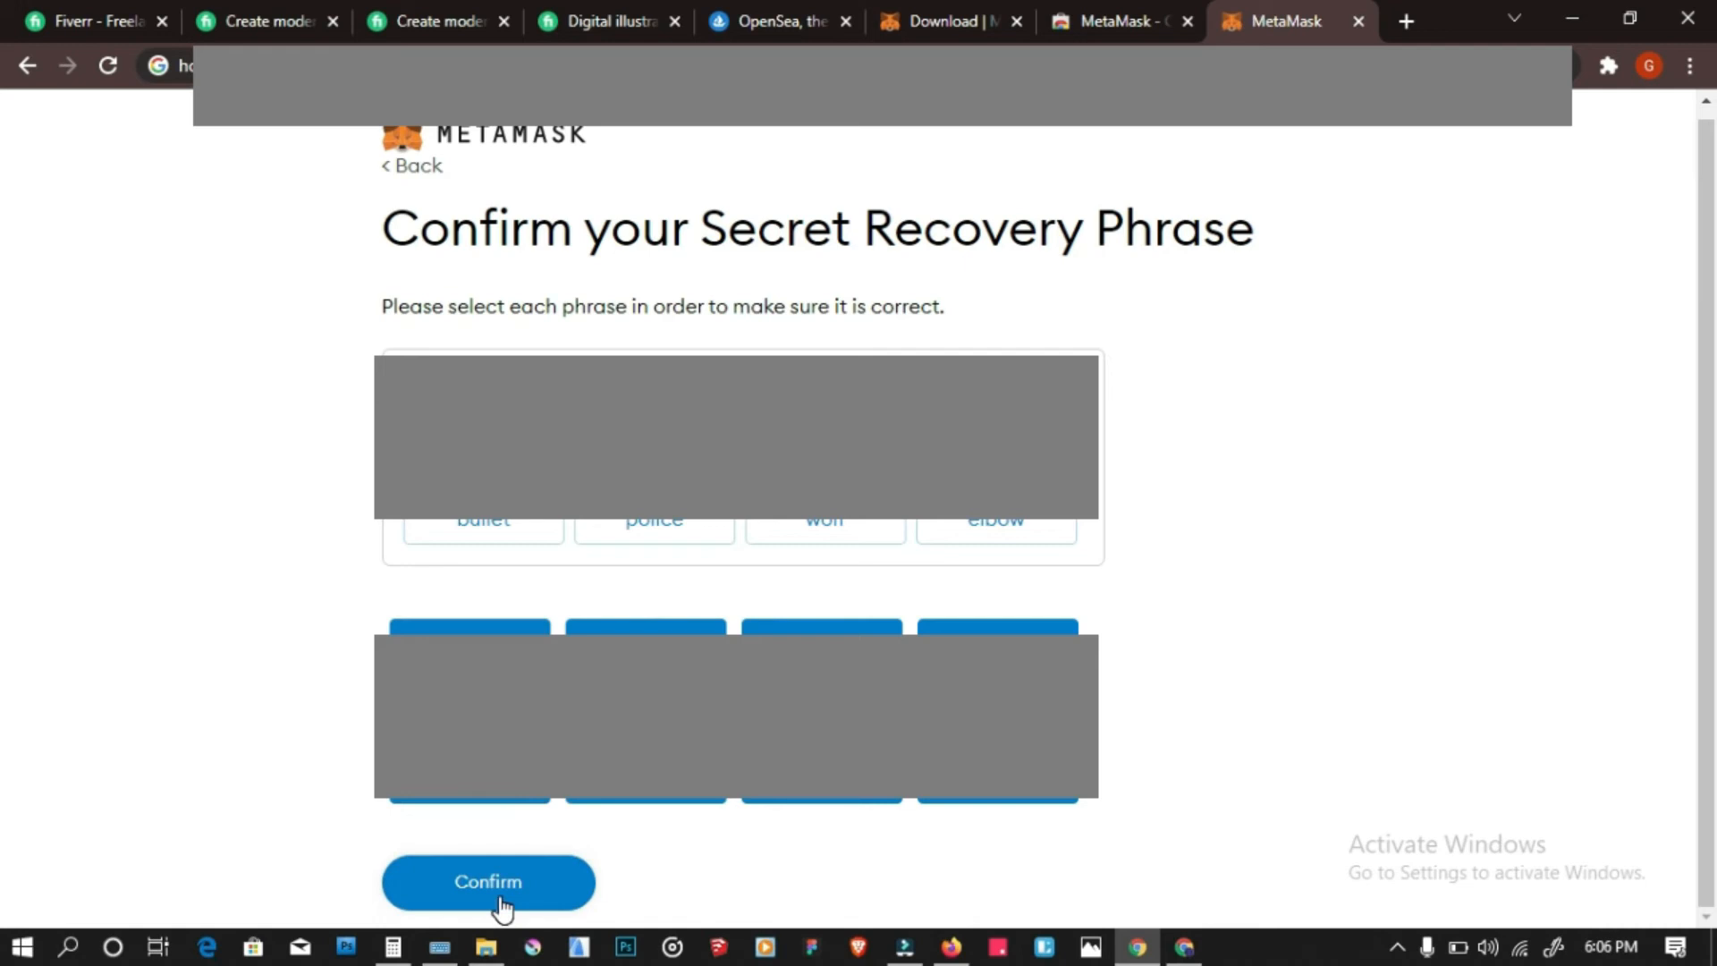
click(502, 903)
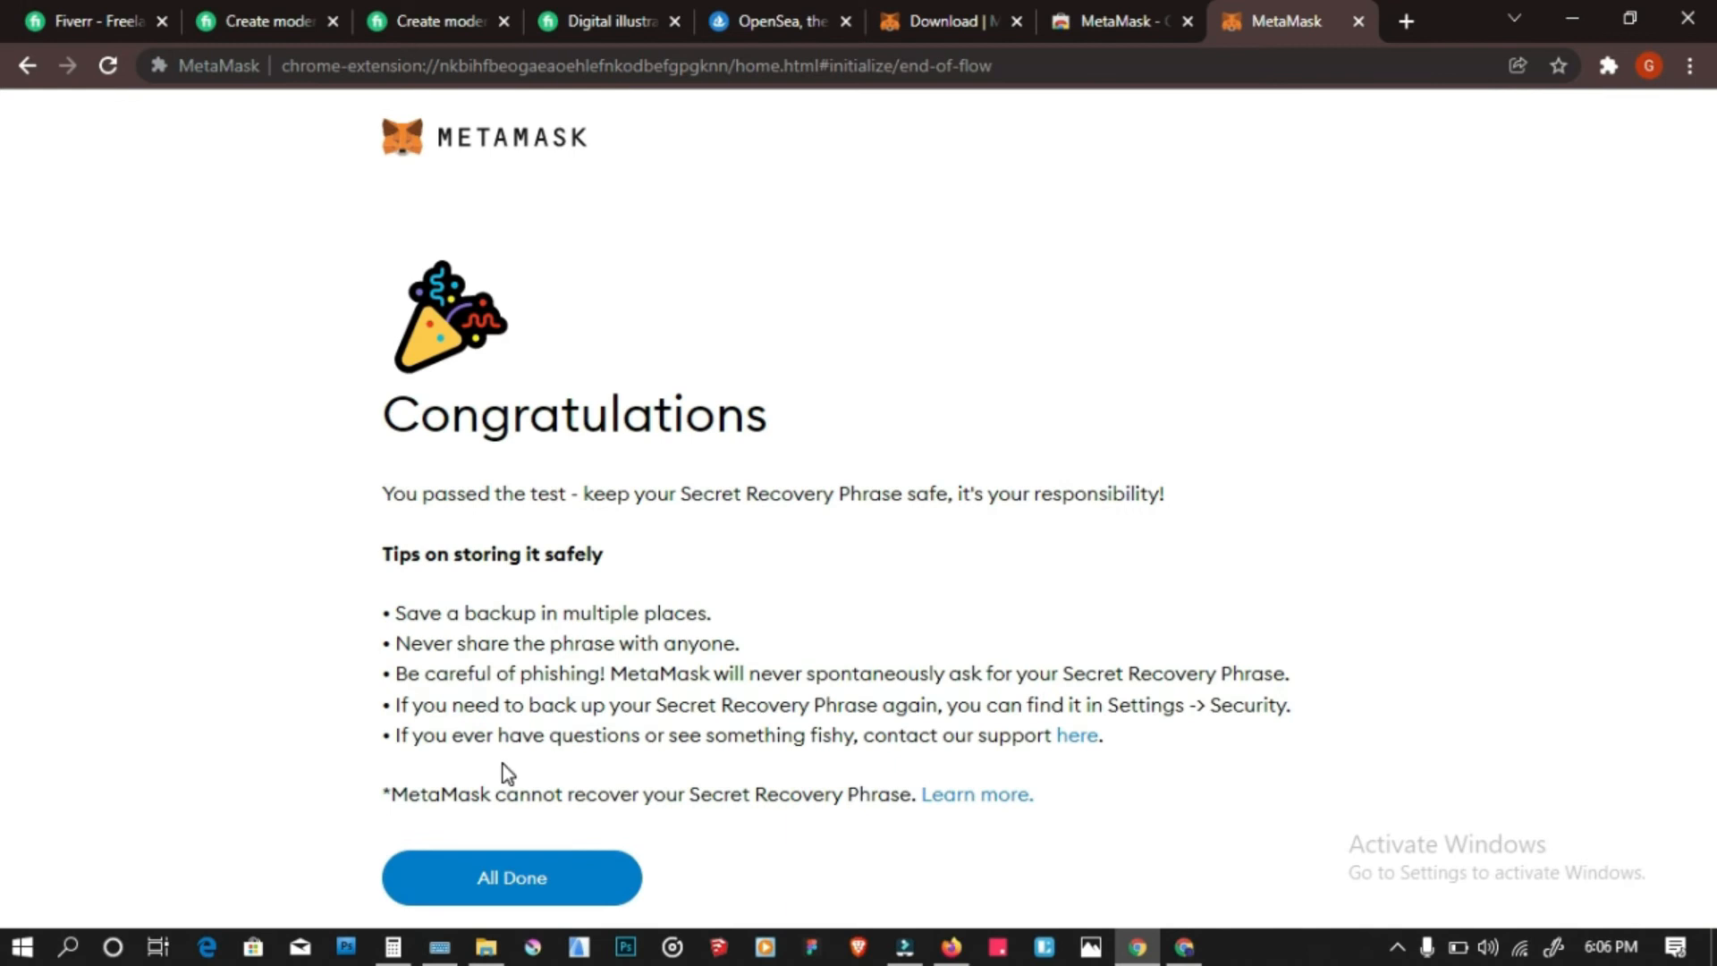
Finish the wallet setup, dismiss the What's new message and copy the Account 1 address
click(554, 889)
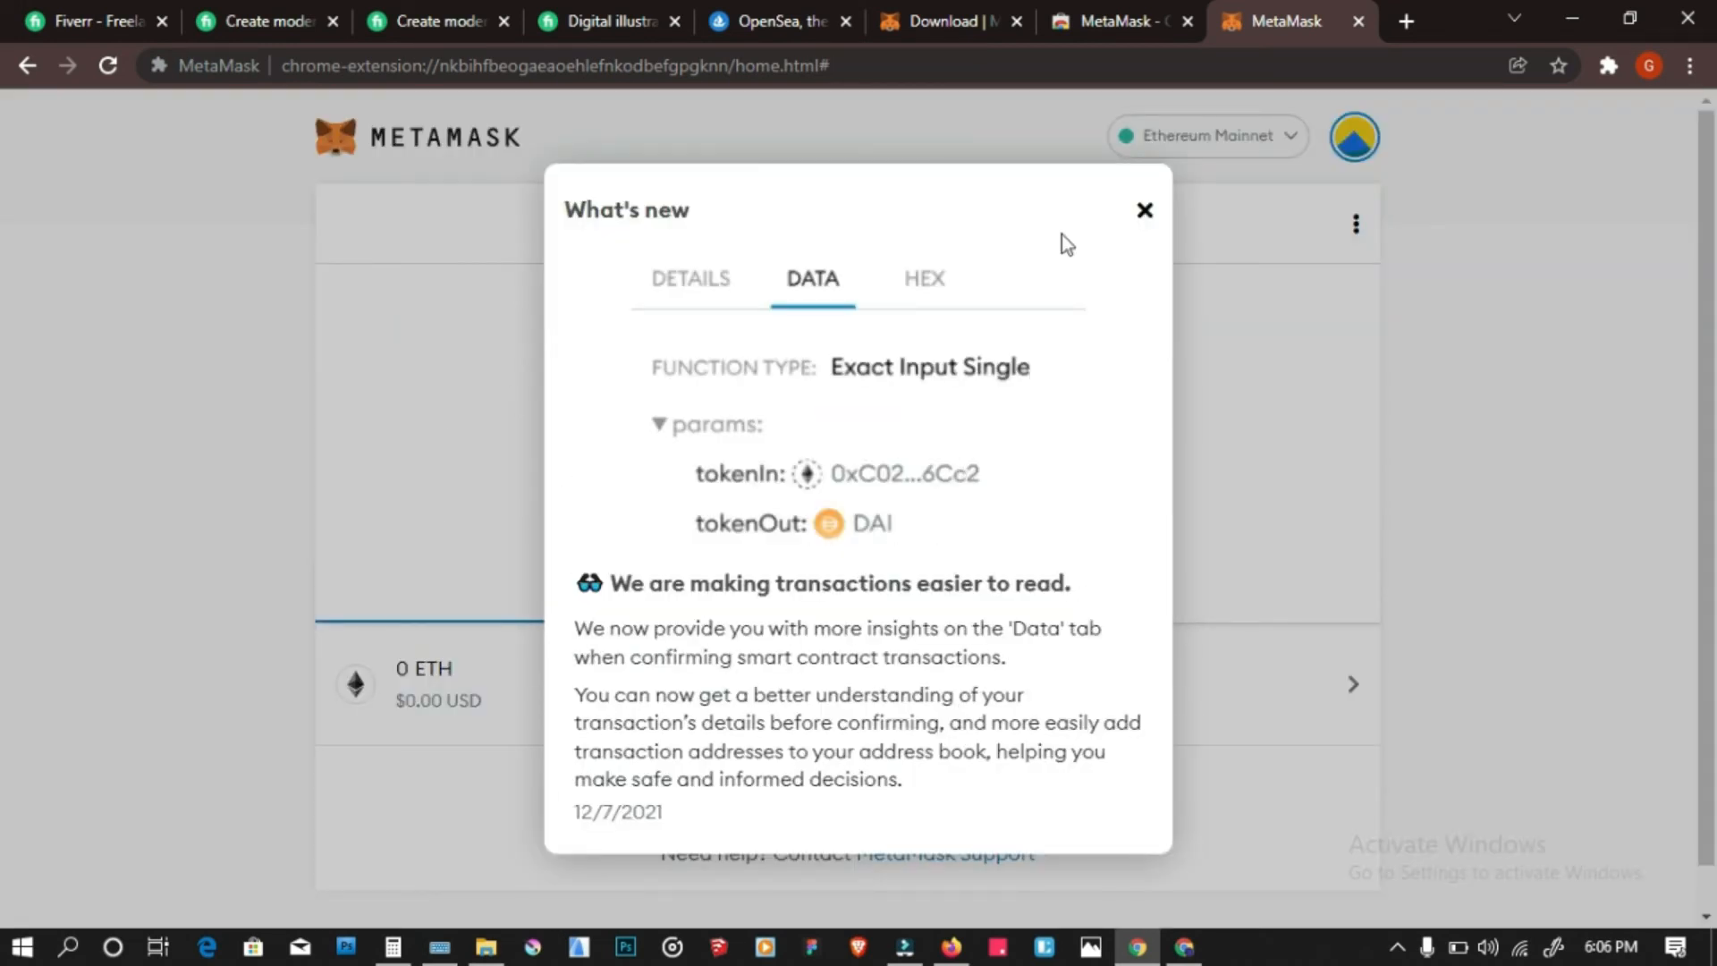
click(1145, 210)
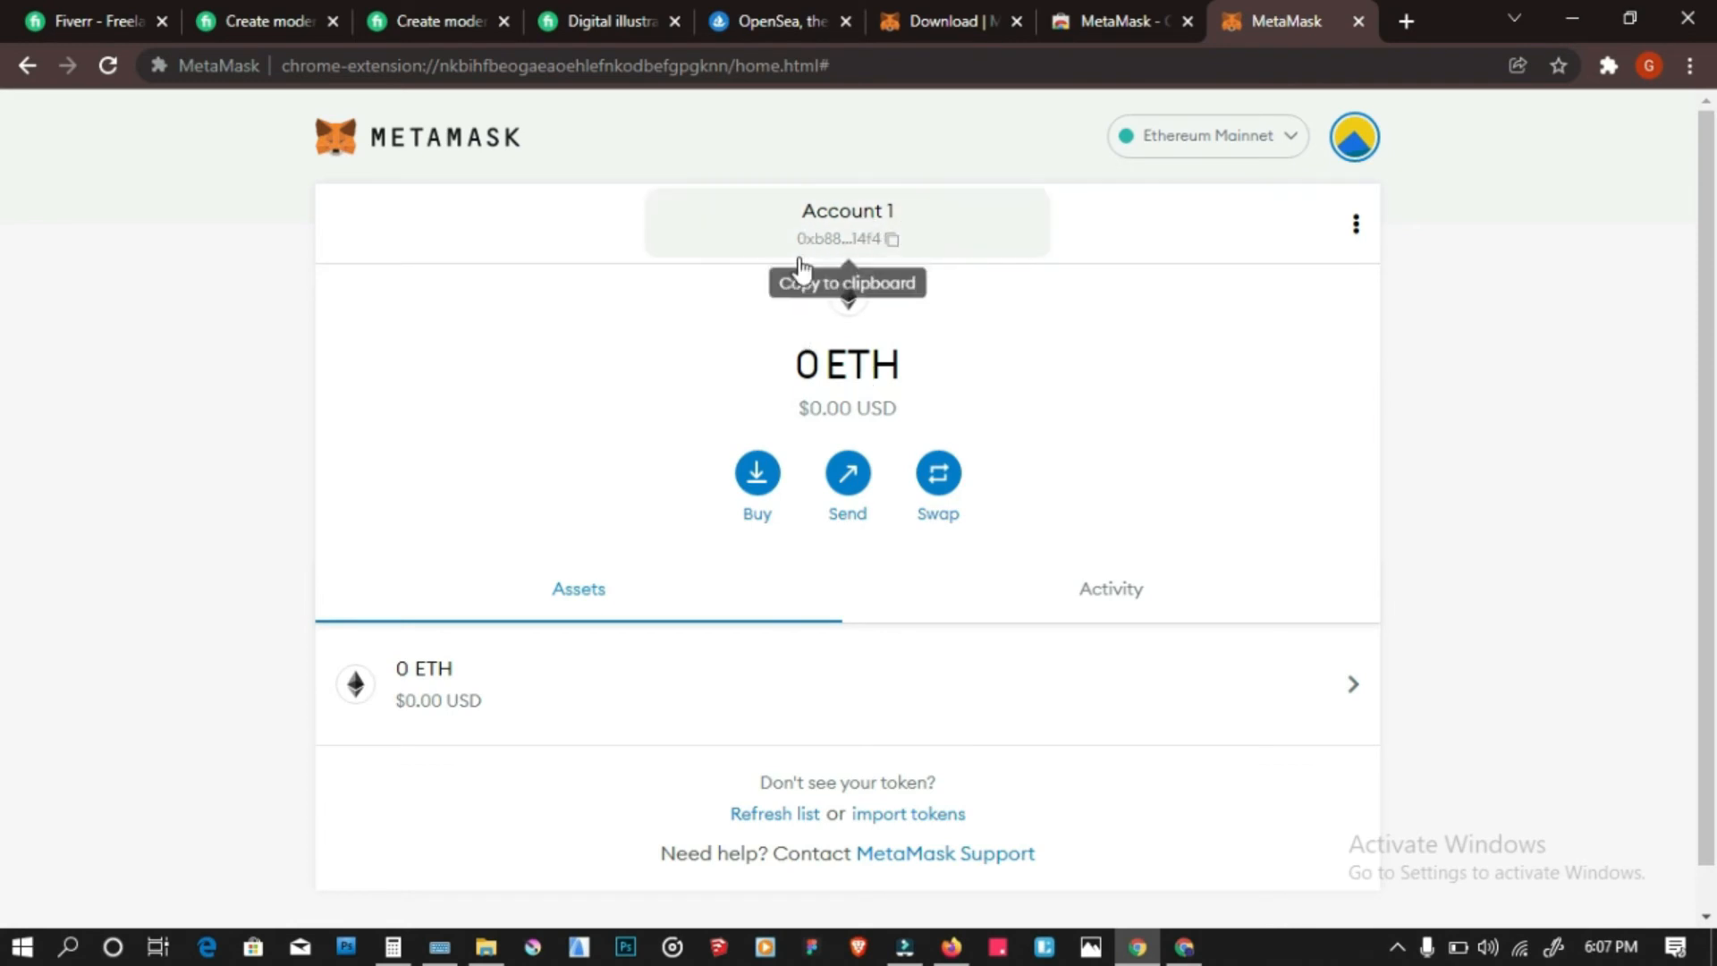
click(854, 234)
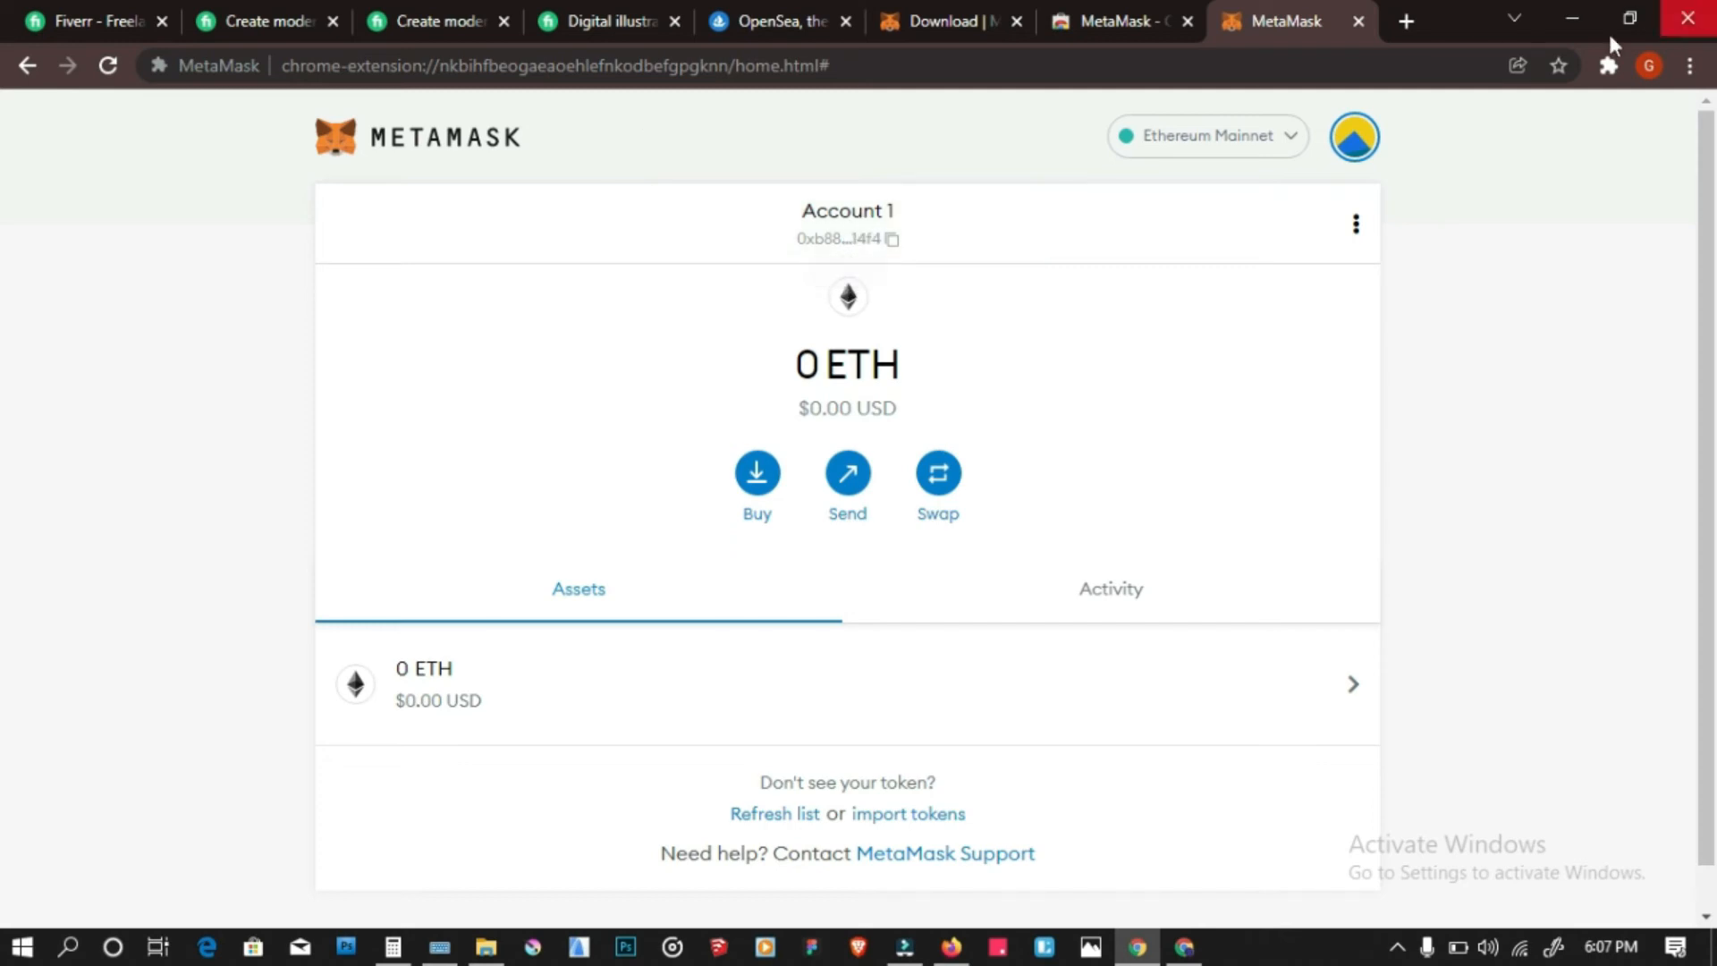
Switch to the OpenSea page, show its wallet provider options and open the MetaMask extension over it
click(792, 17)
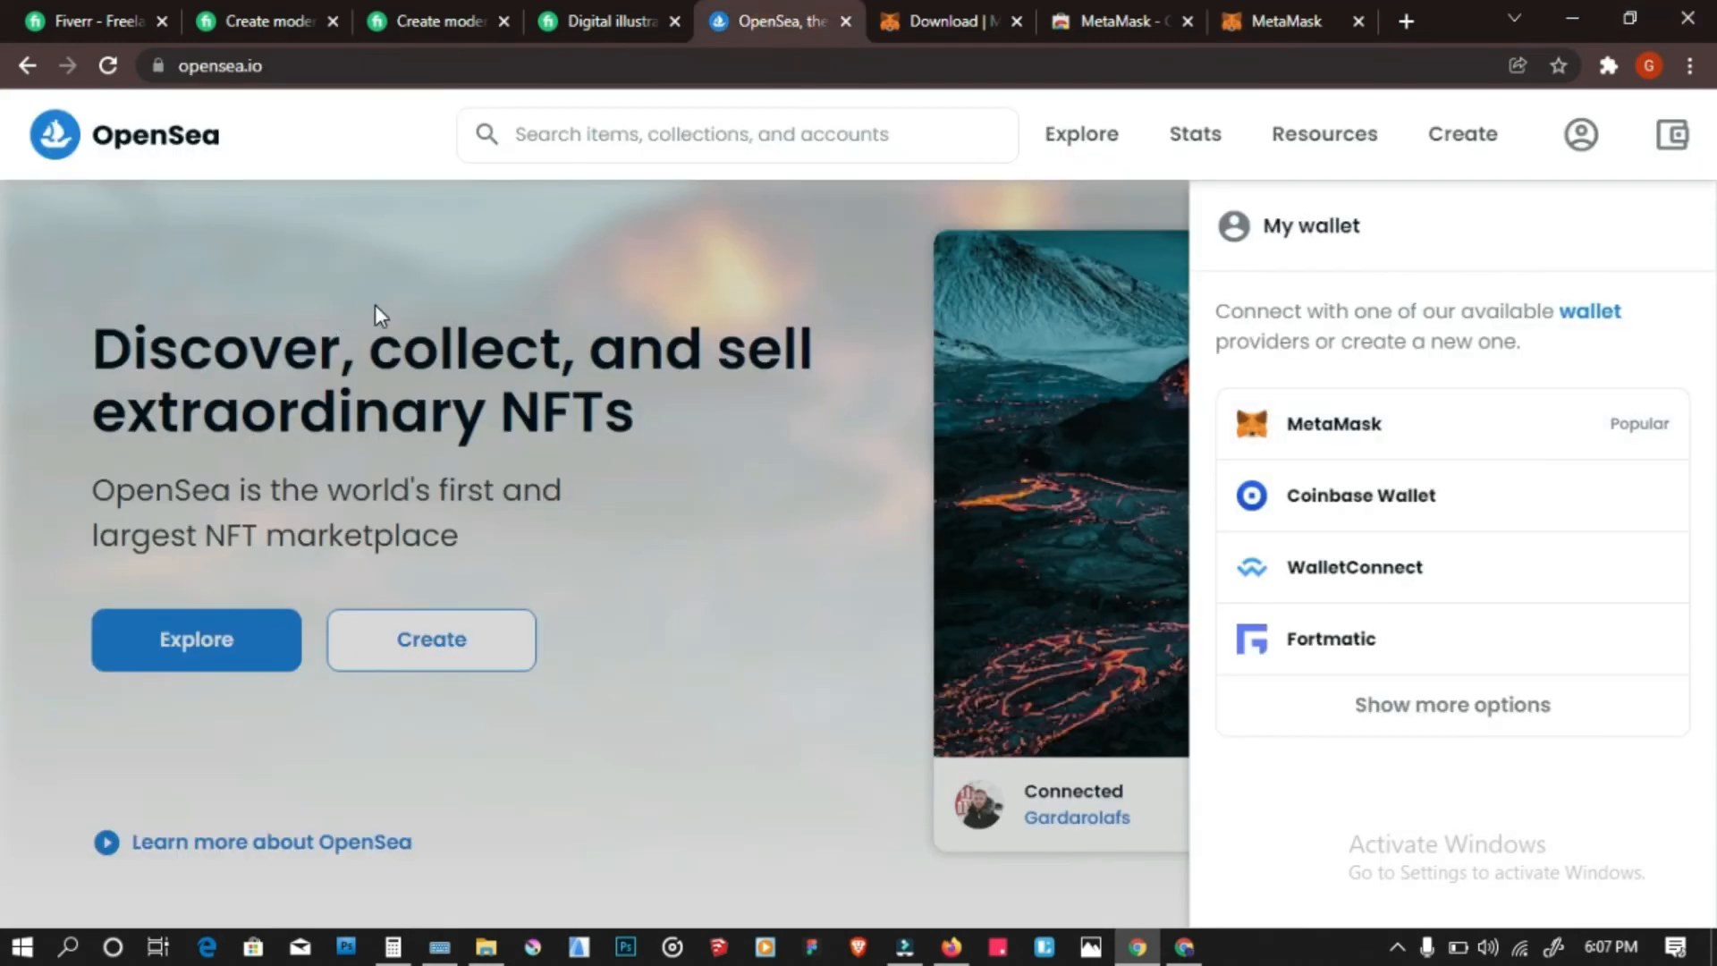
click(1672, 135)
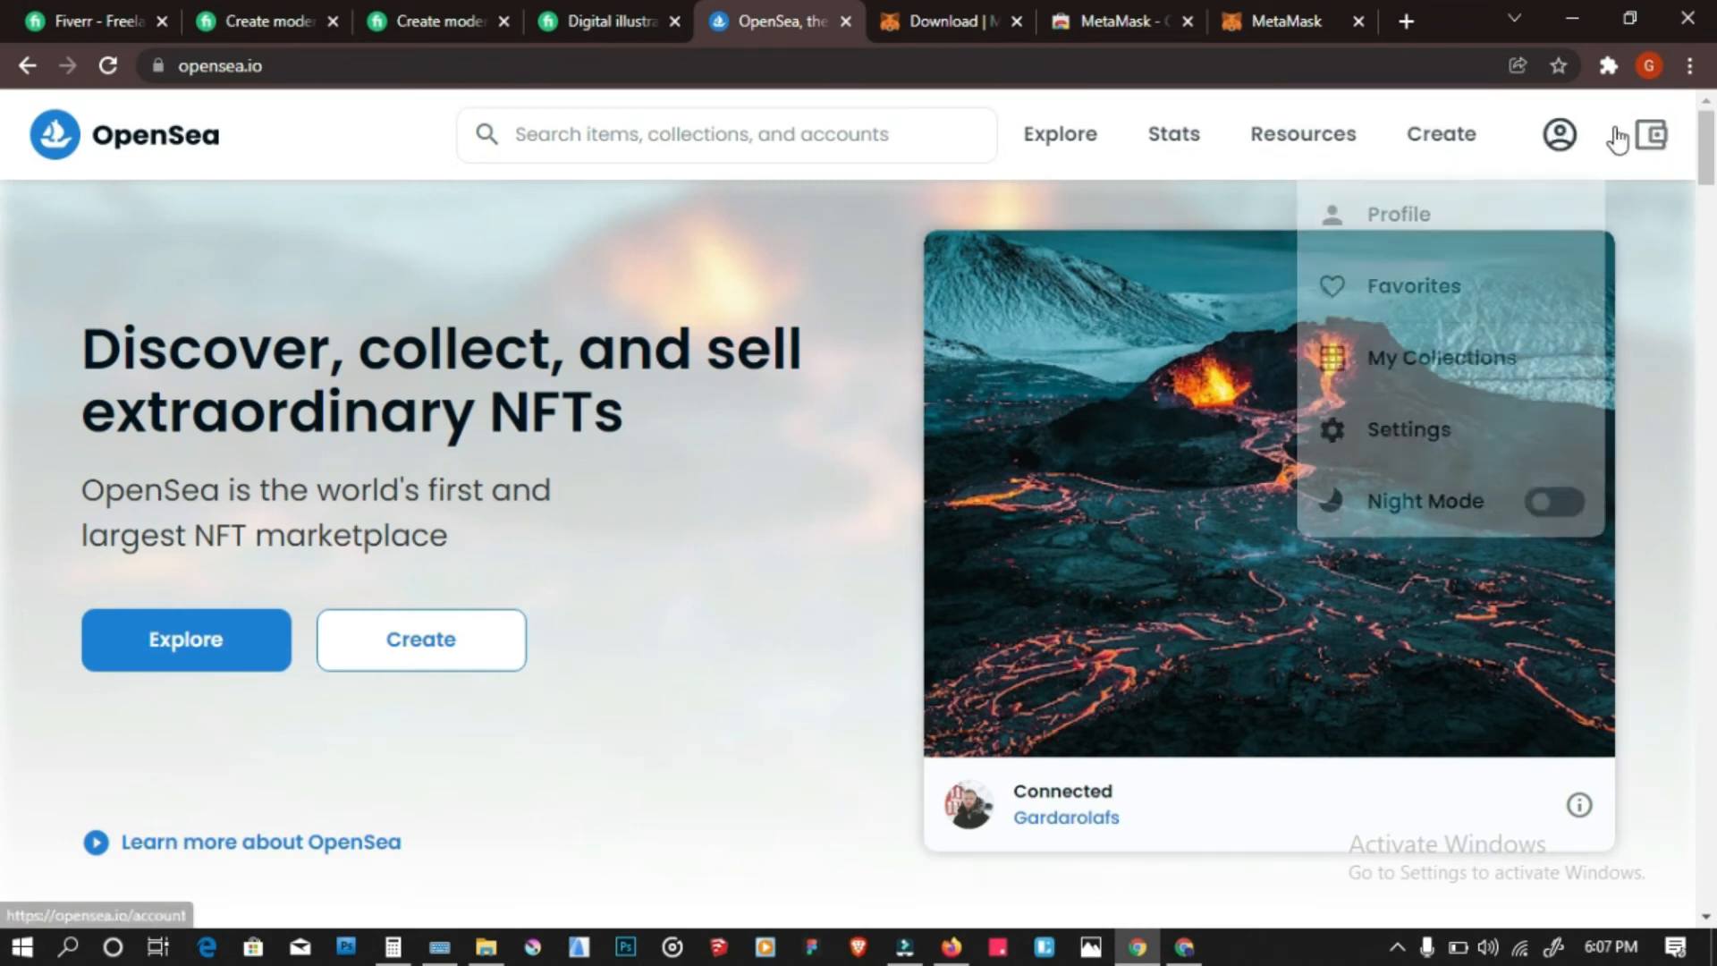
click(1650, 143)
mouse_move(1583, 143)
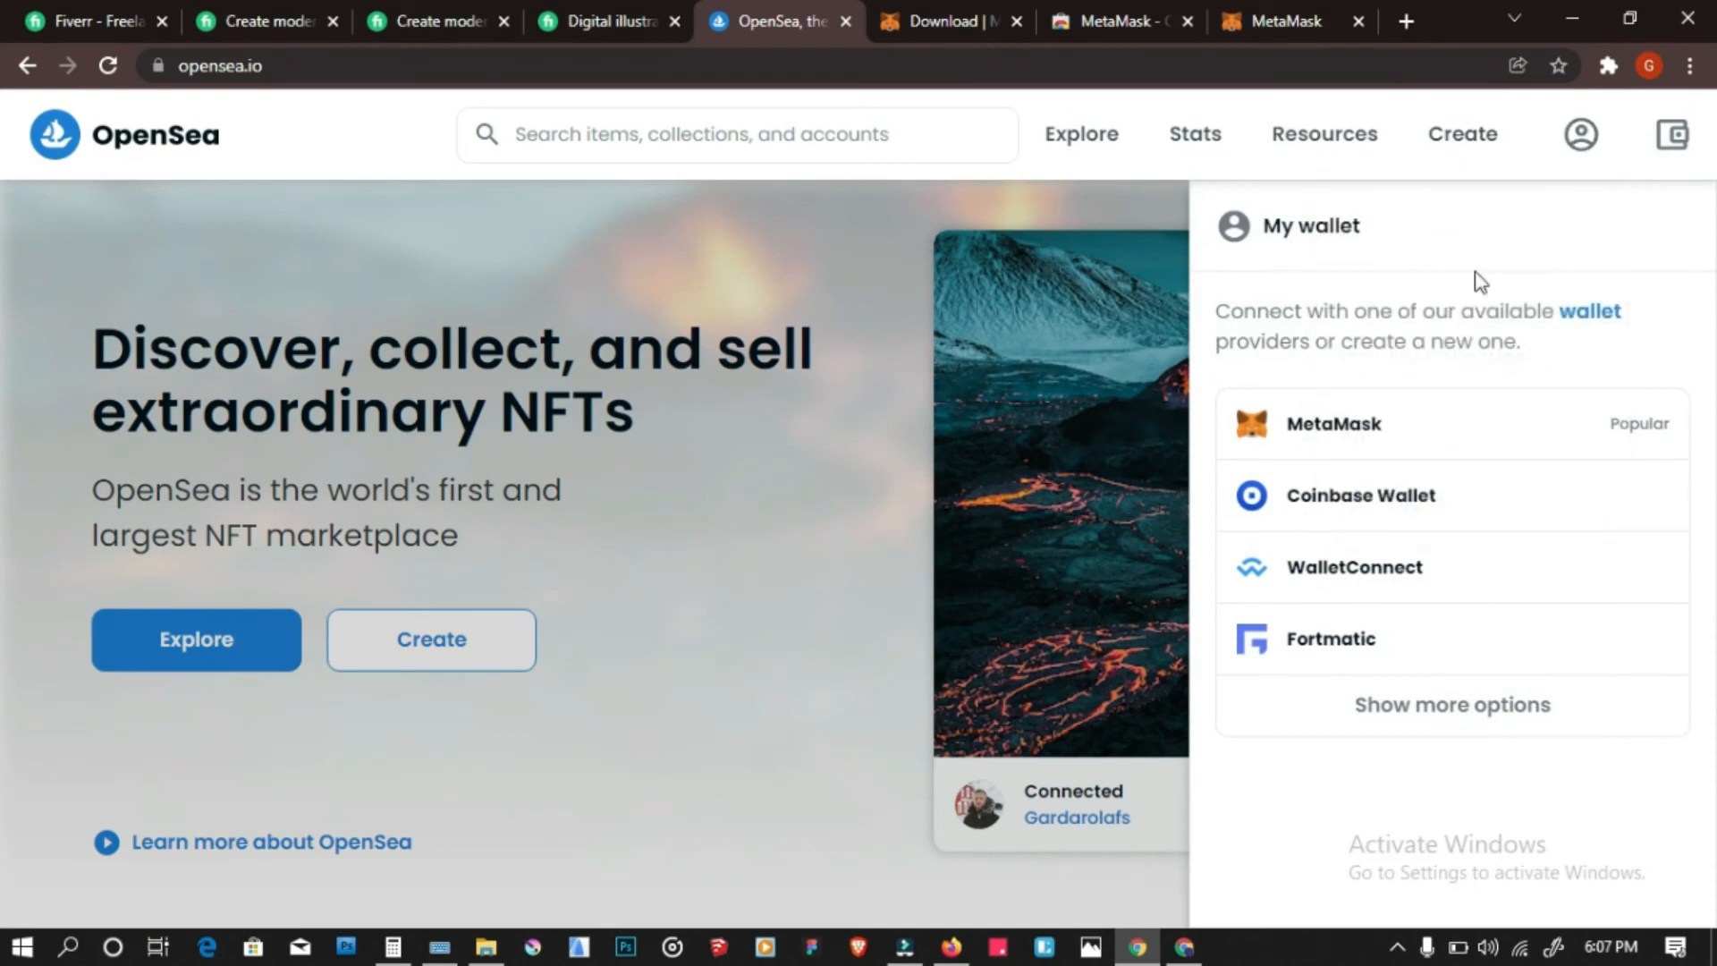
click(1610, 65)
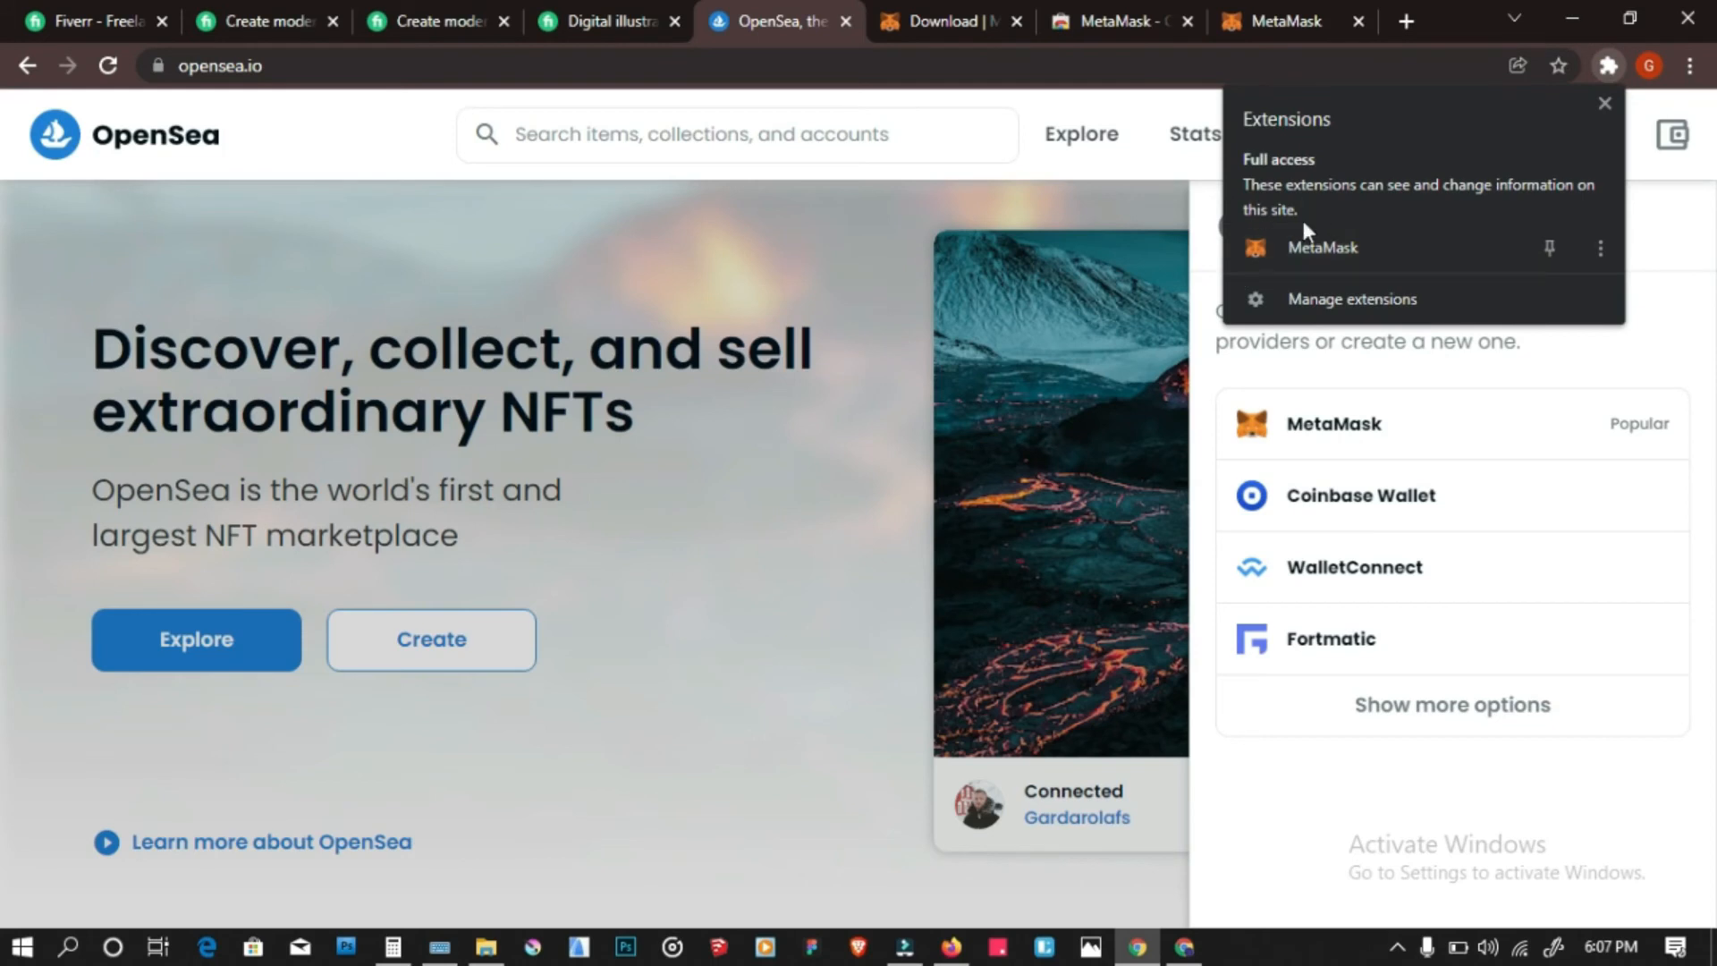
click(1333, 245)
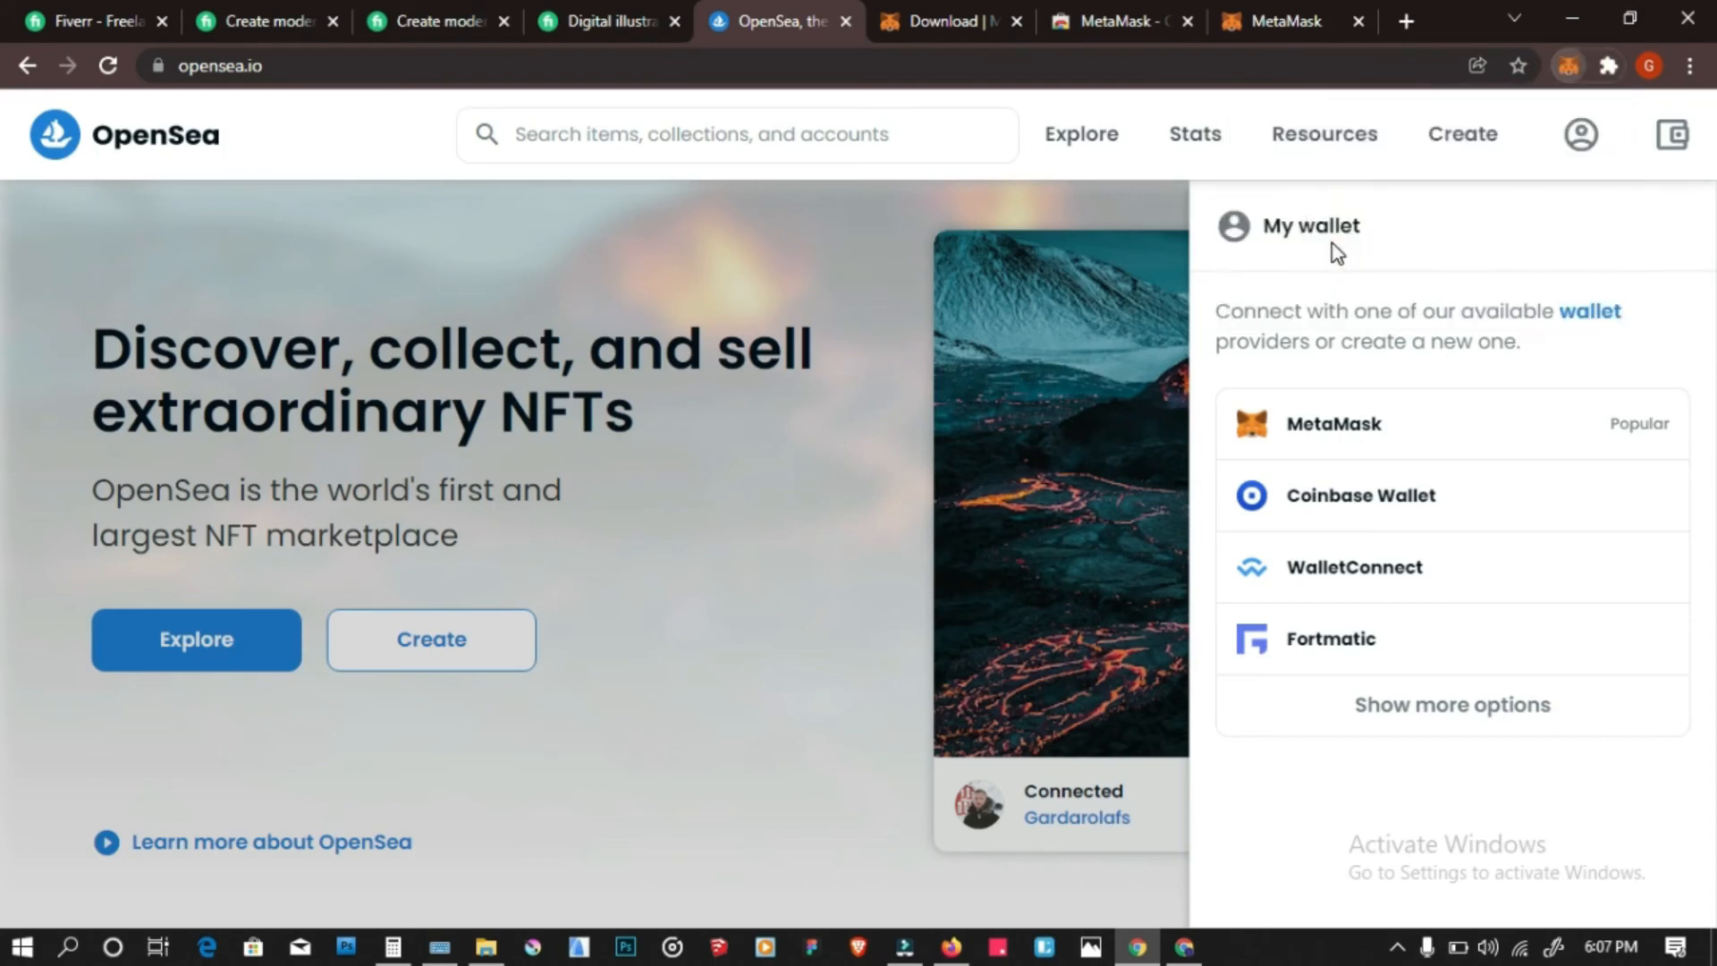
click(1565, 67)
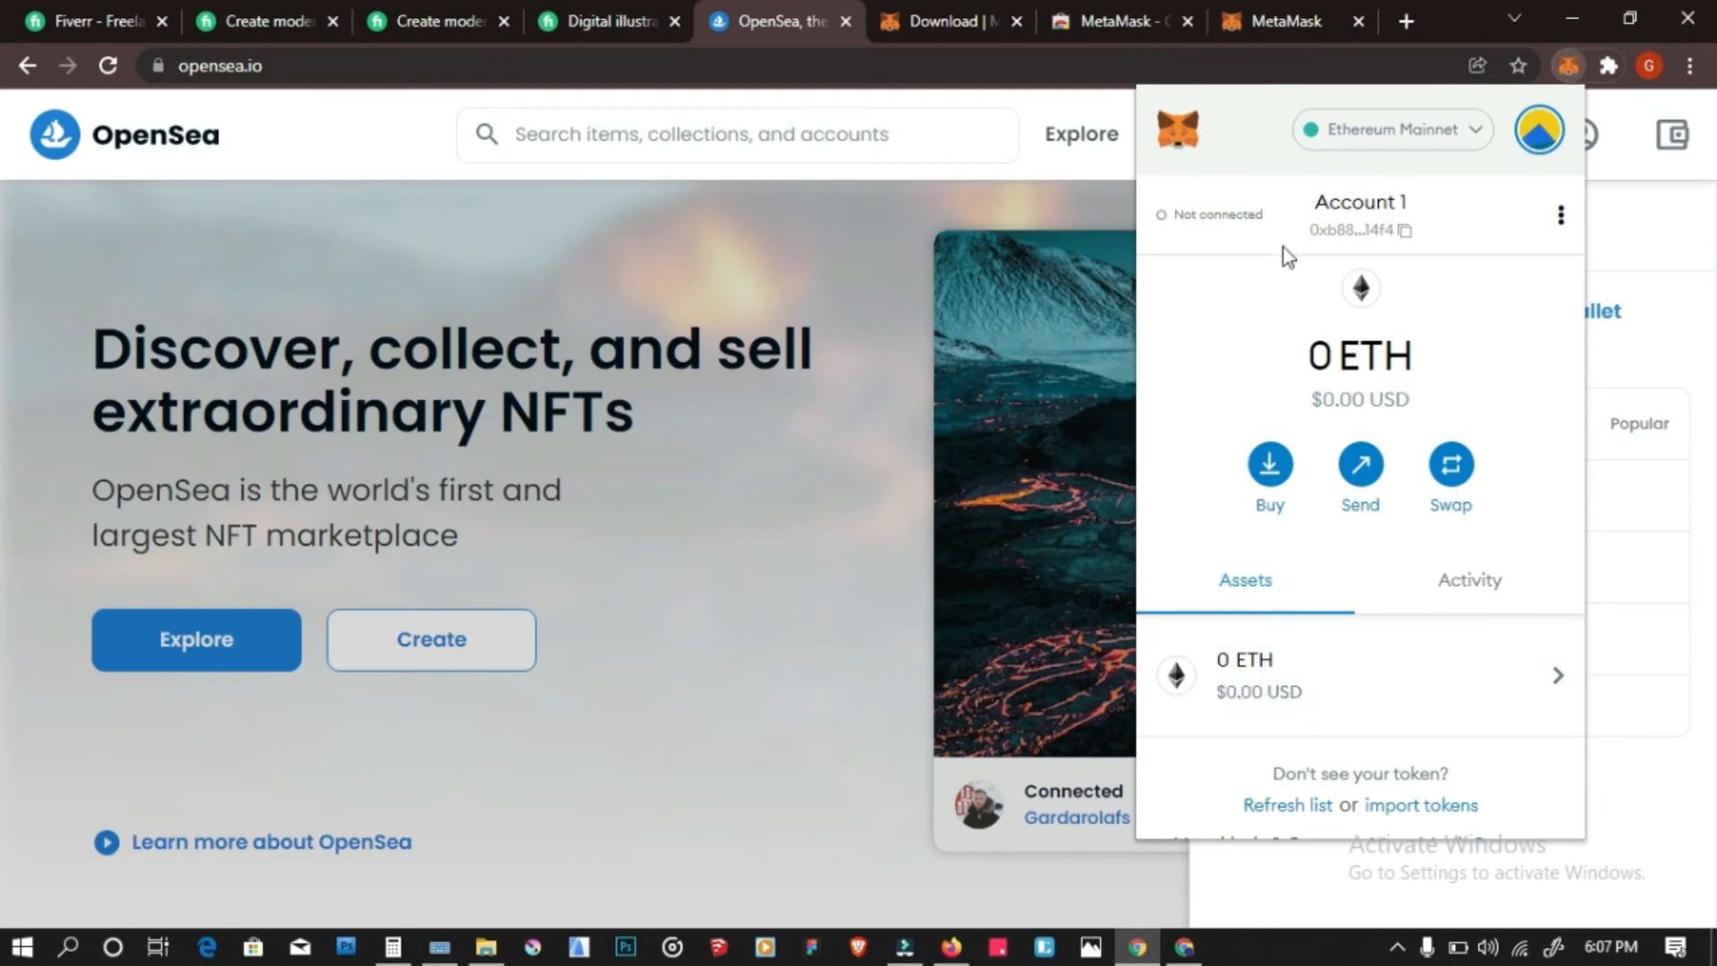
Manually connect MetaMask's Account 1 to the current OpenSea site, granting the requested address permission
click(1561, 215)
click(1561, 215)
click(1561, 214)
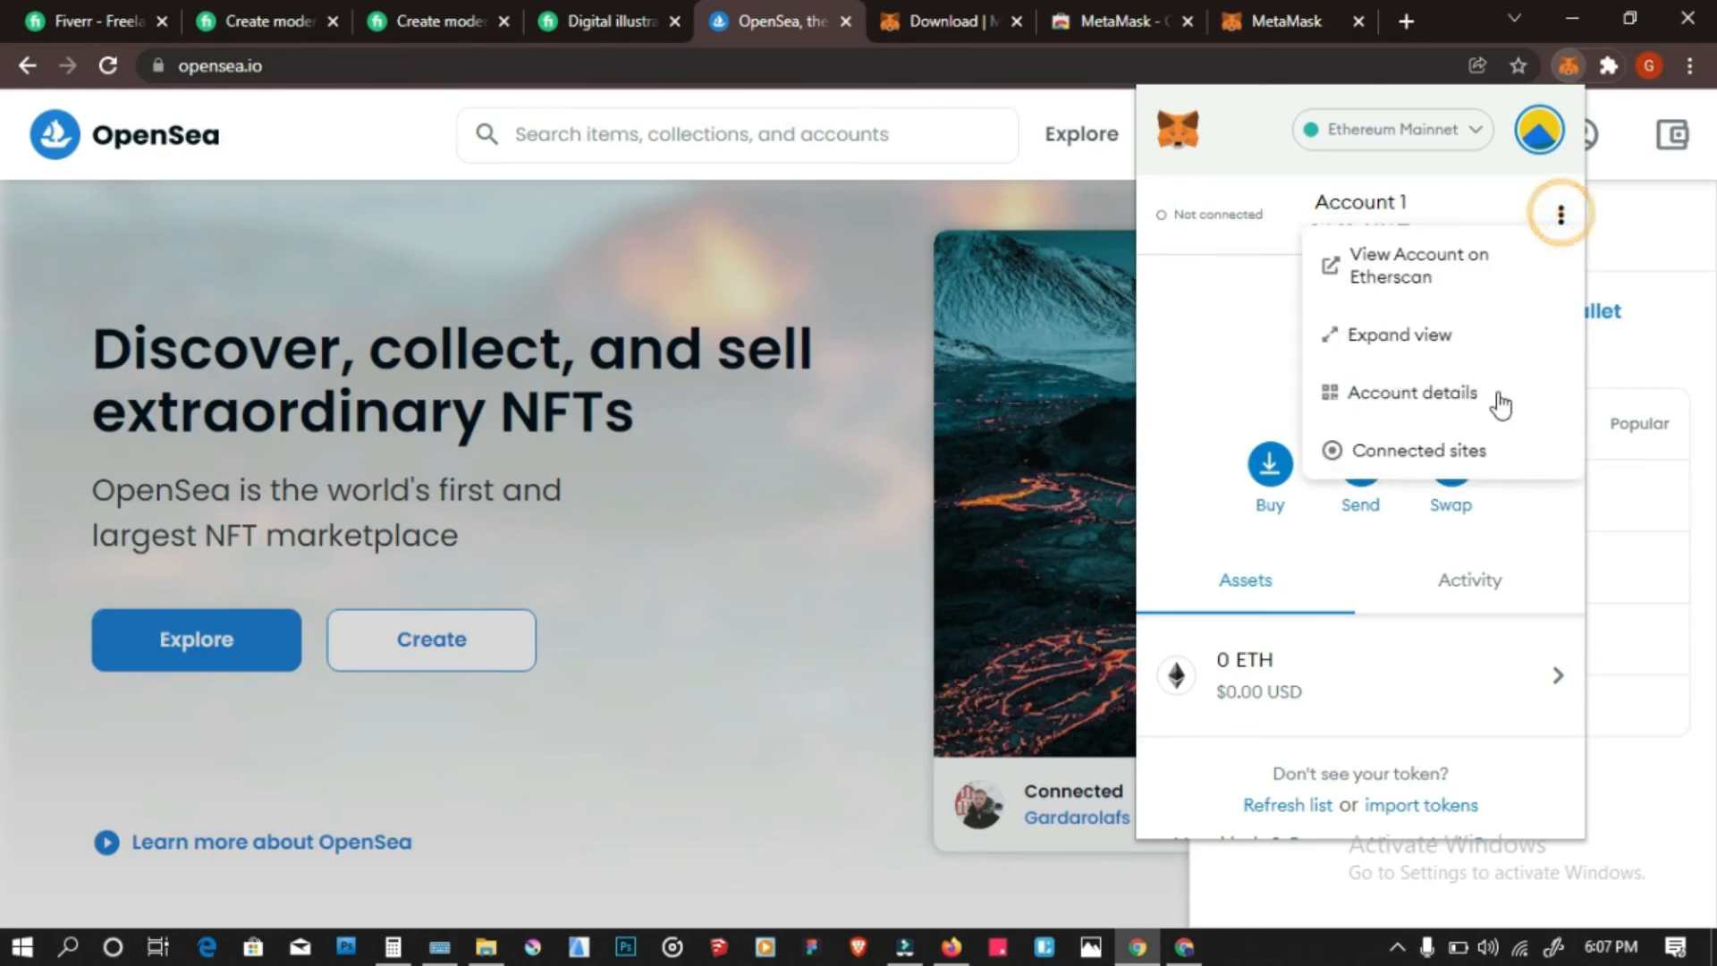
click(1449, 450)
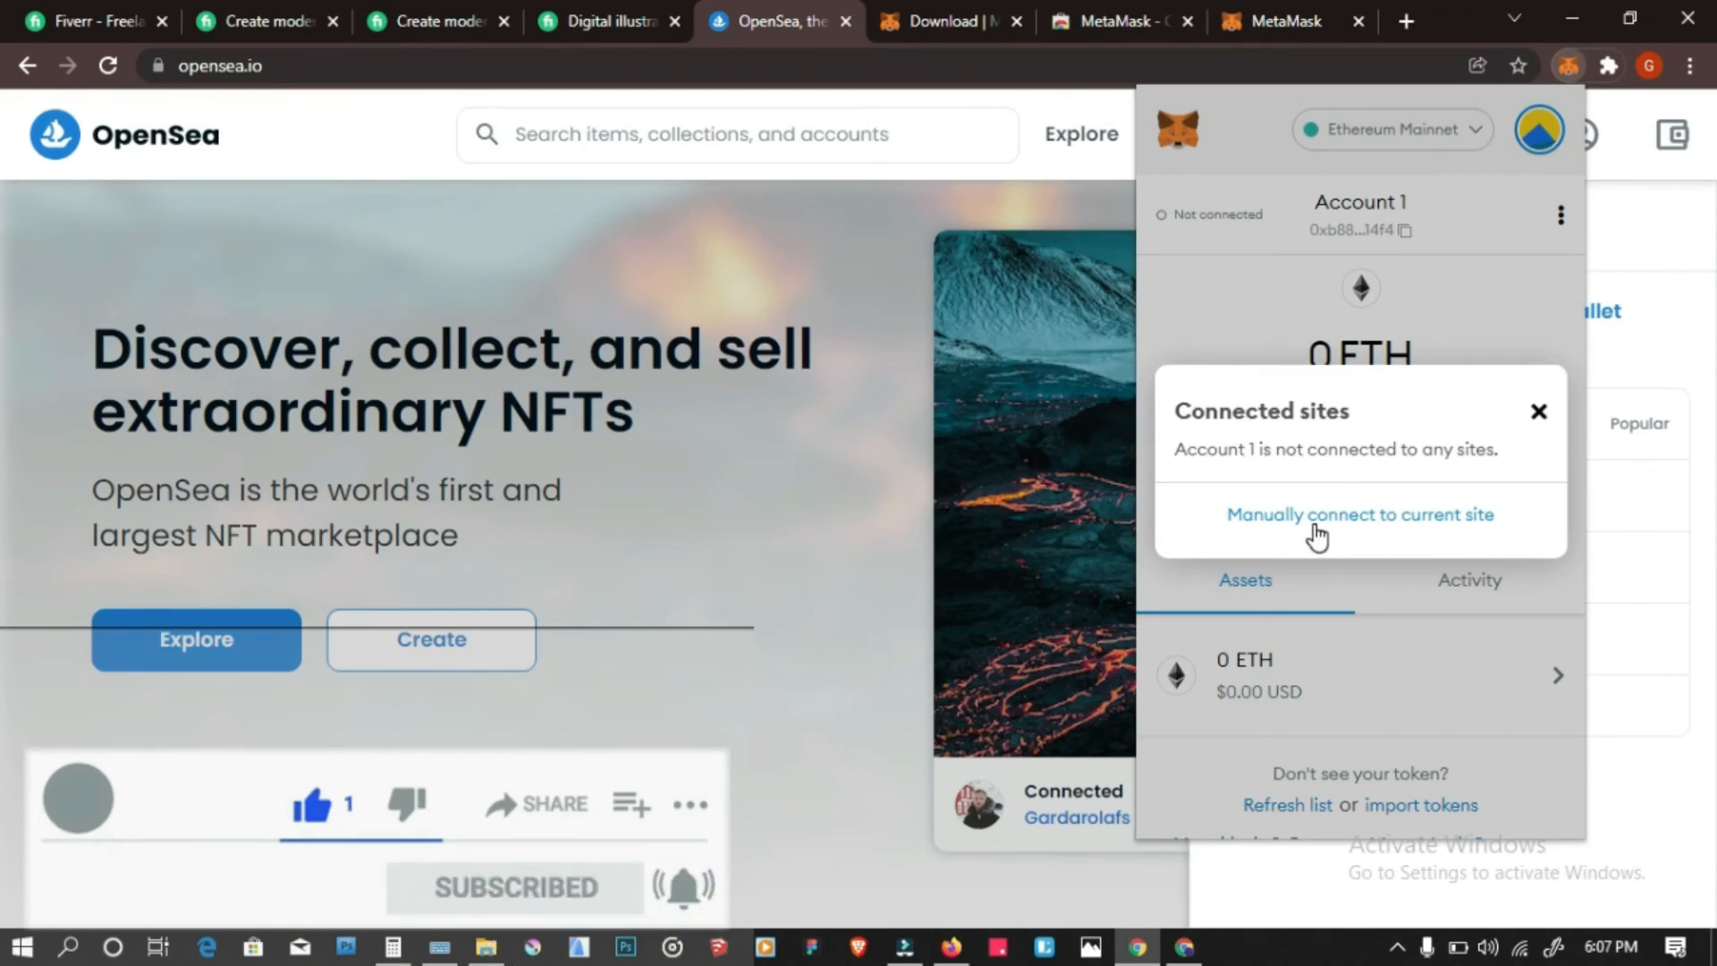
click(1389, 523)
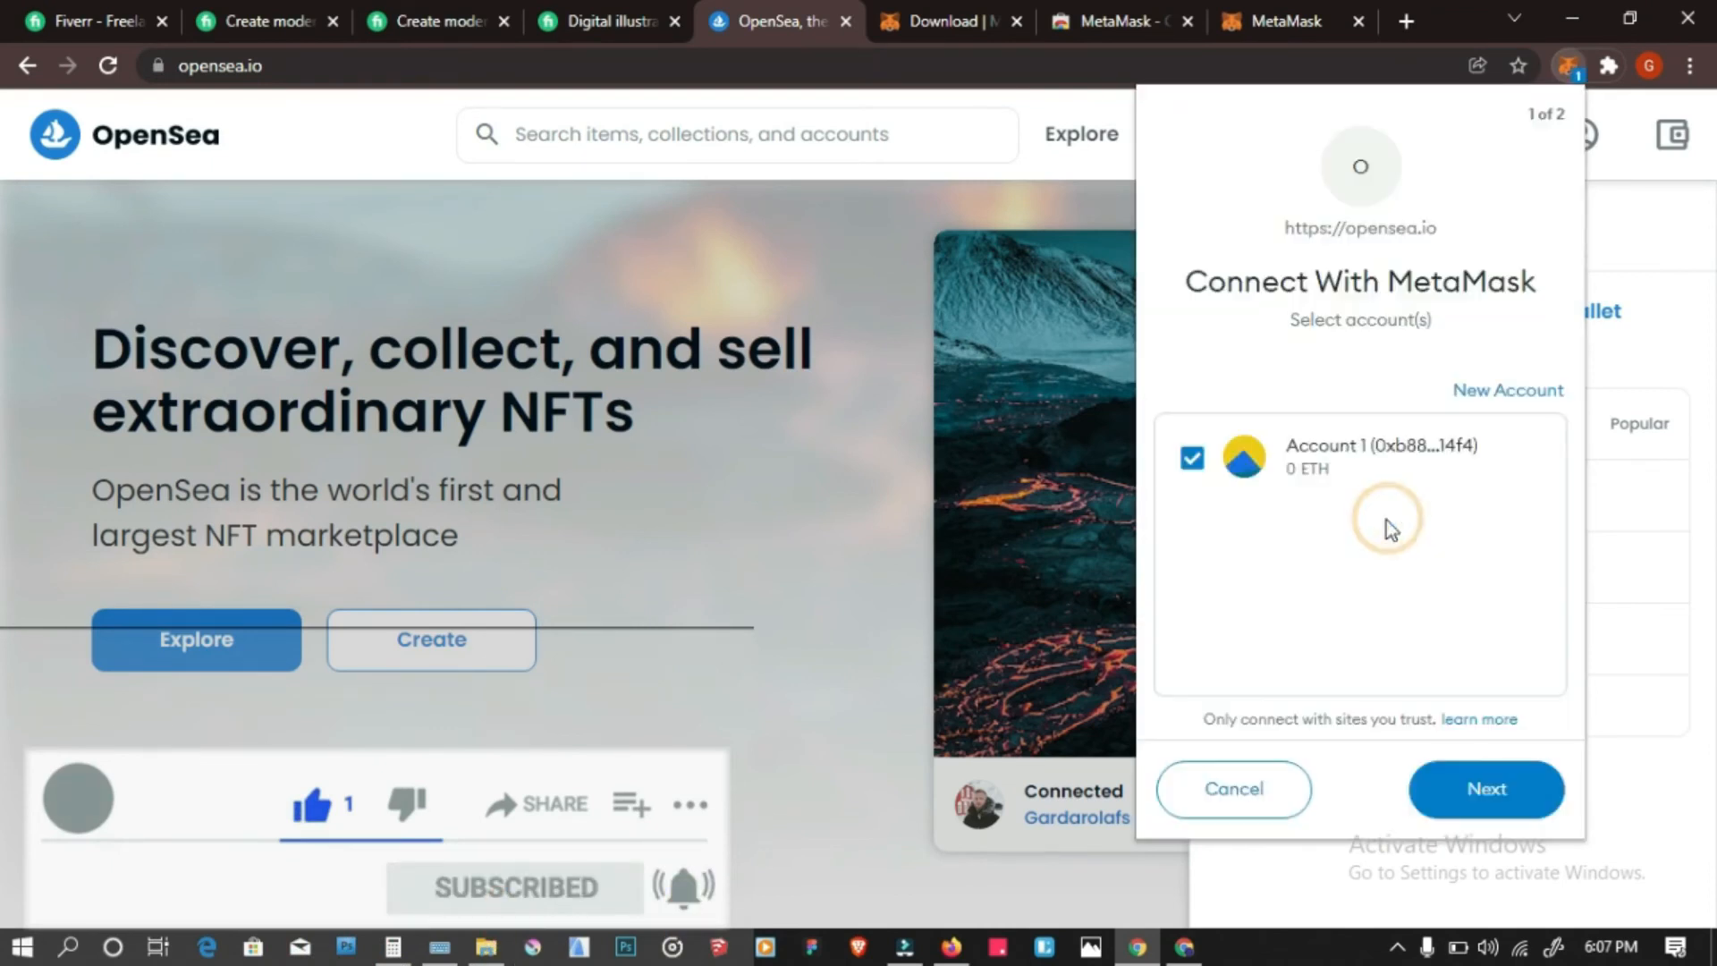
click(1476, 760)
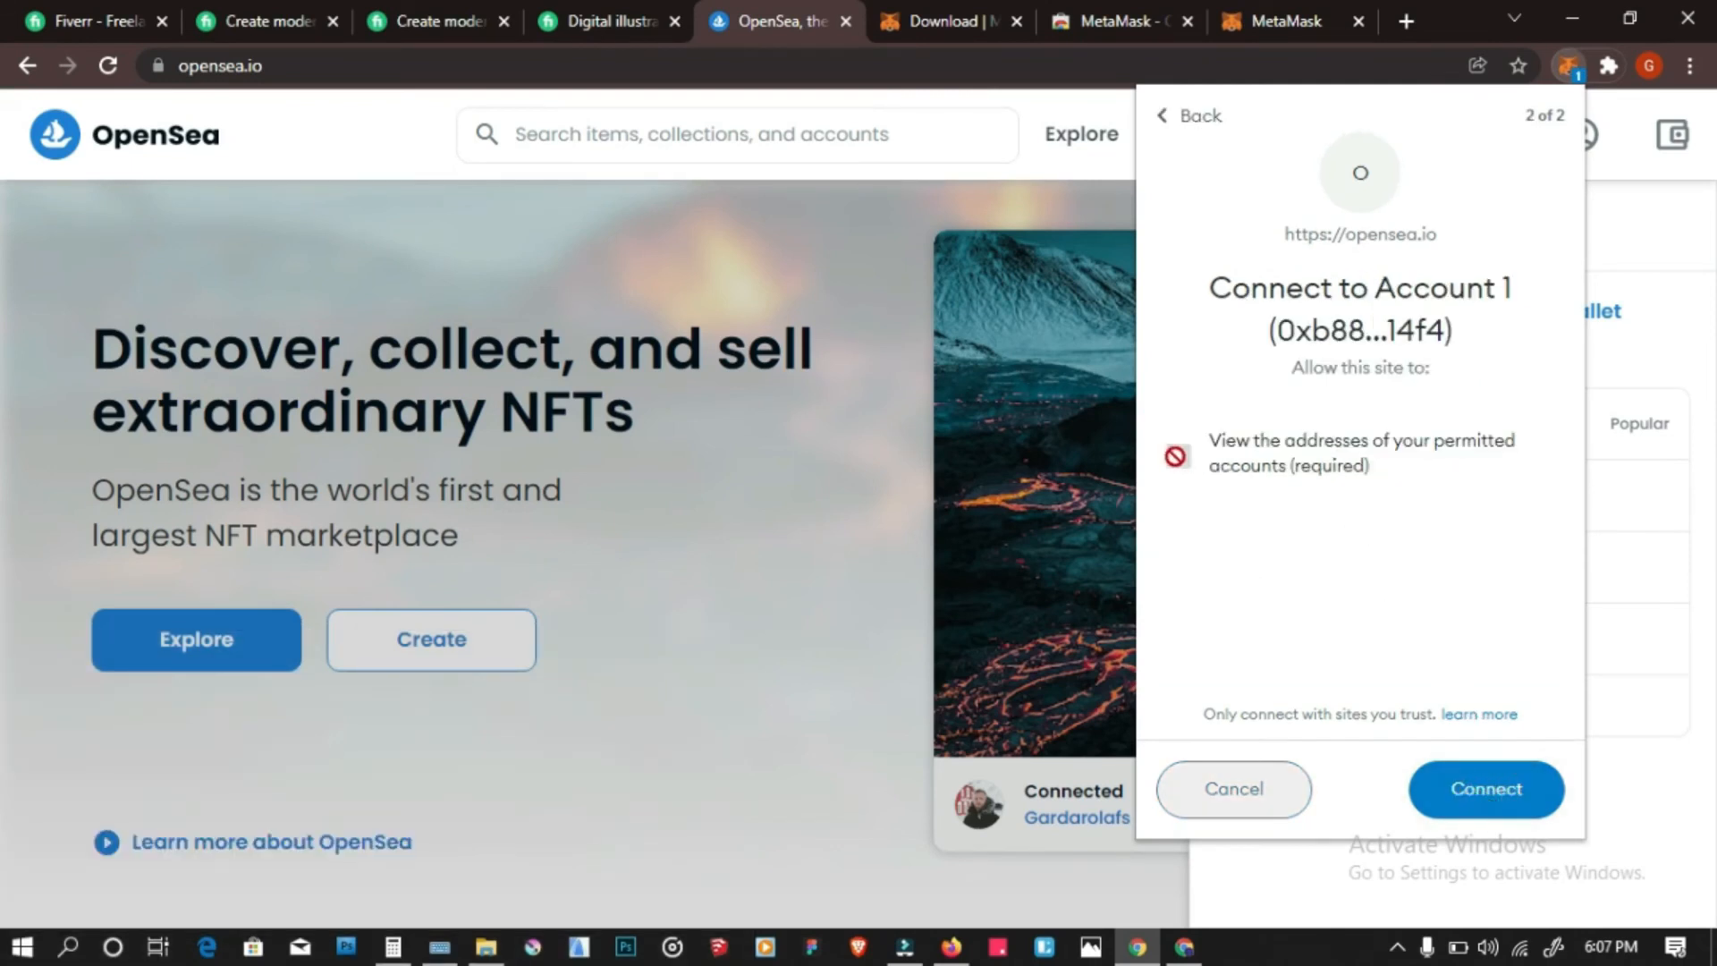
click(1447, 771)
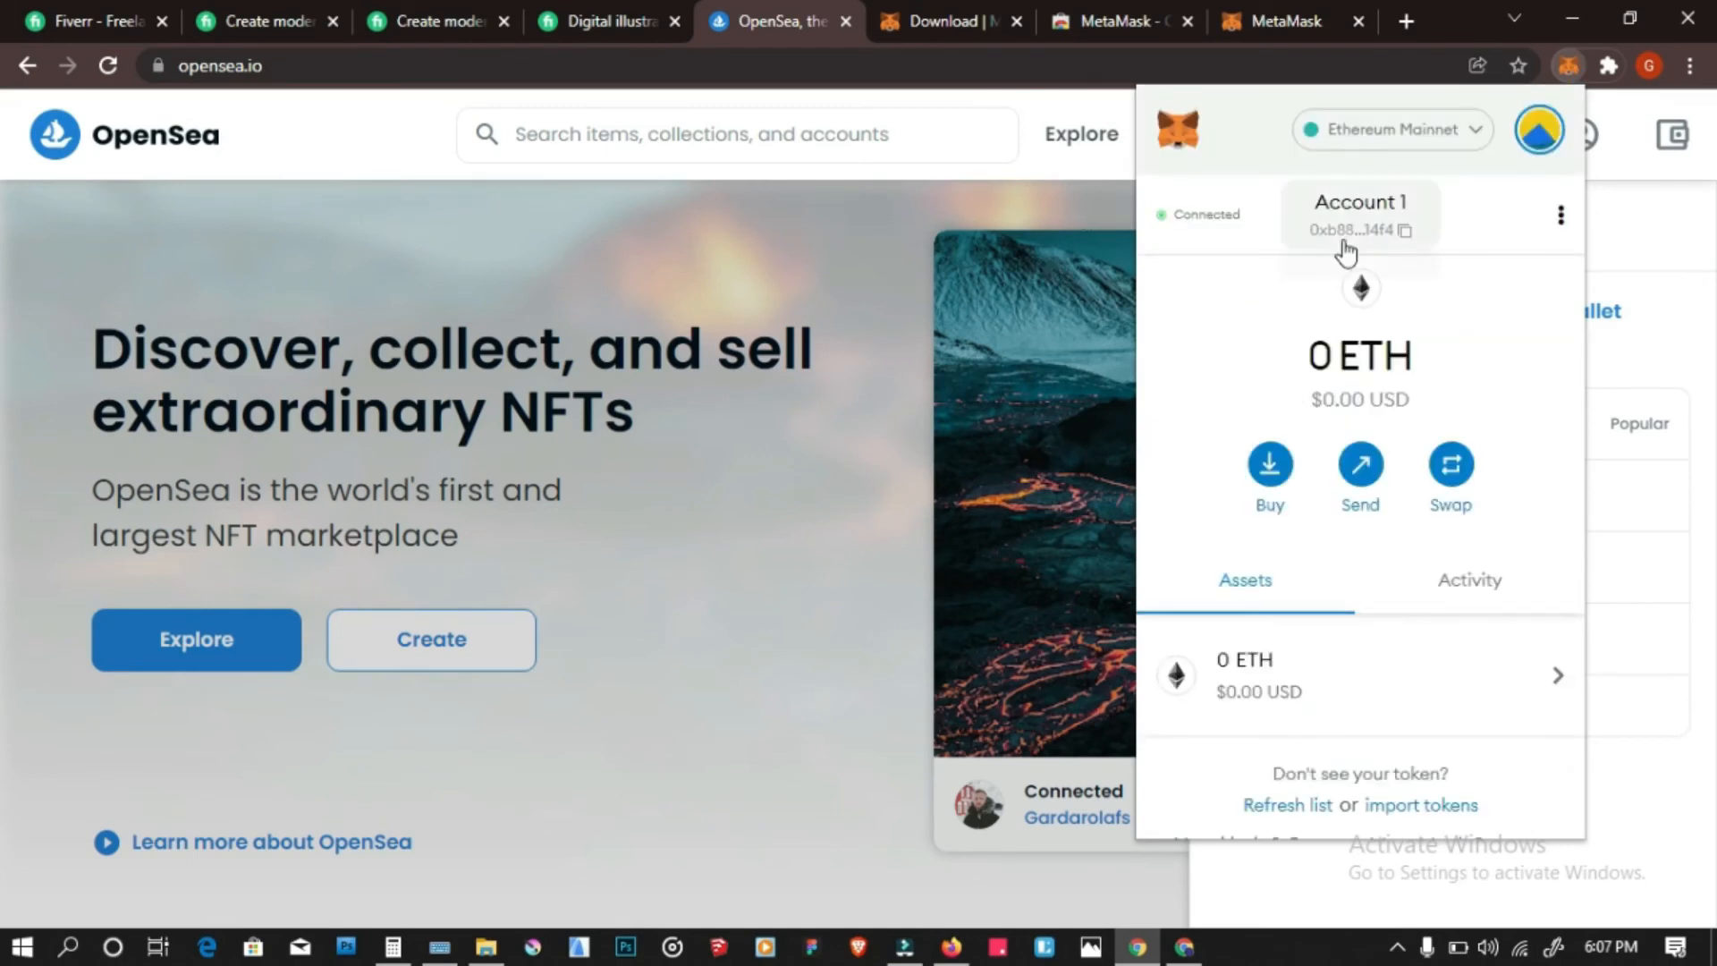
click(1650, 211)
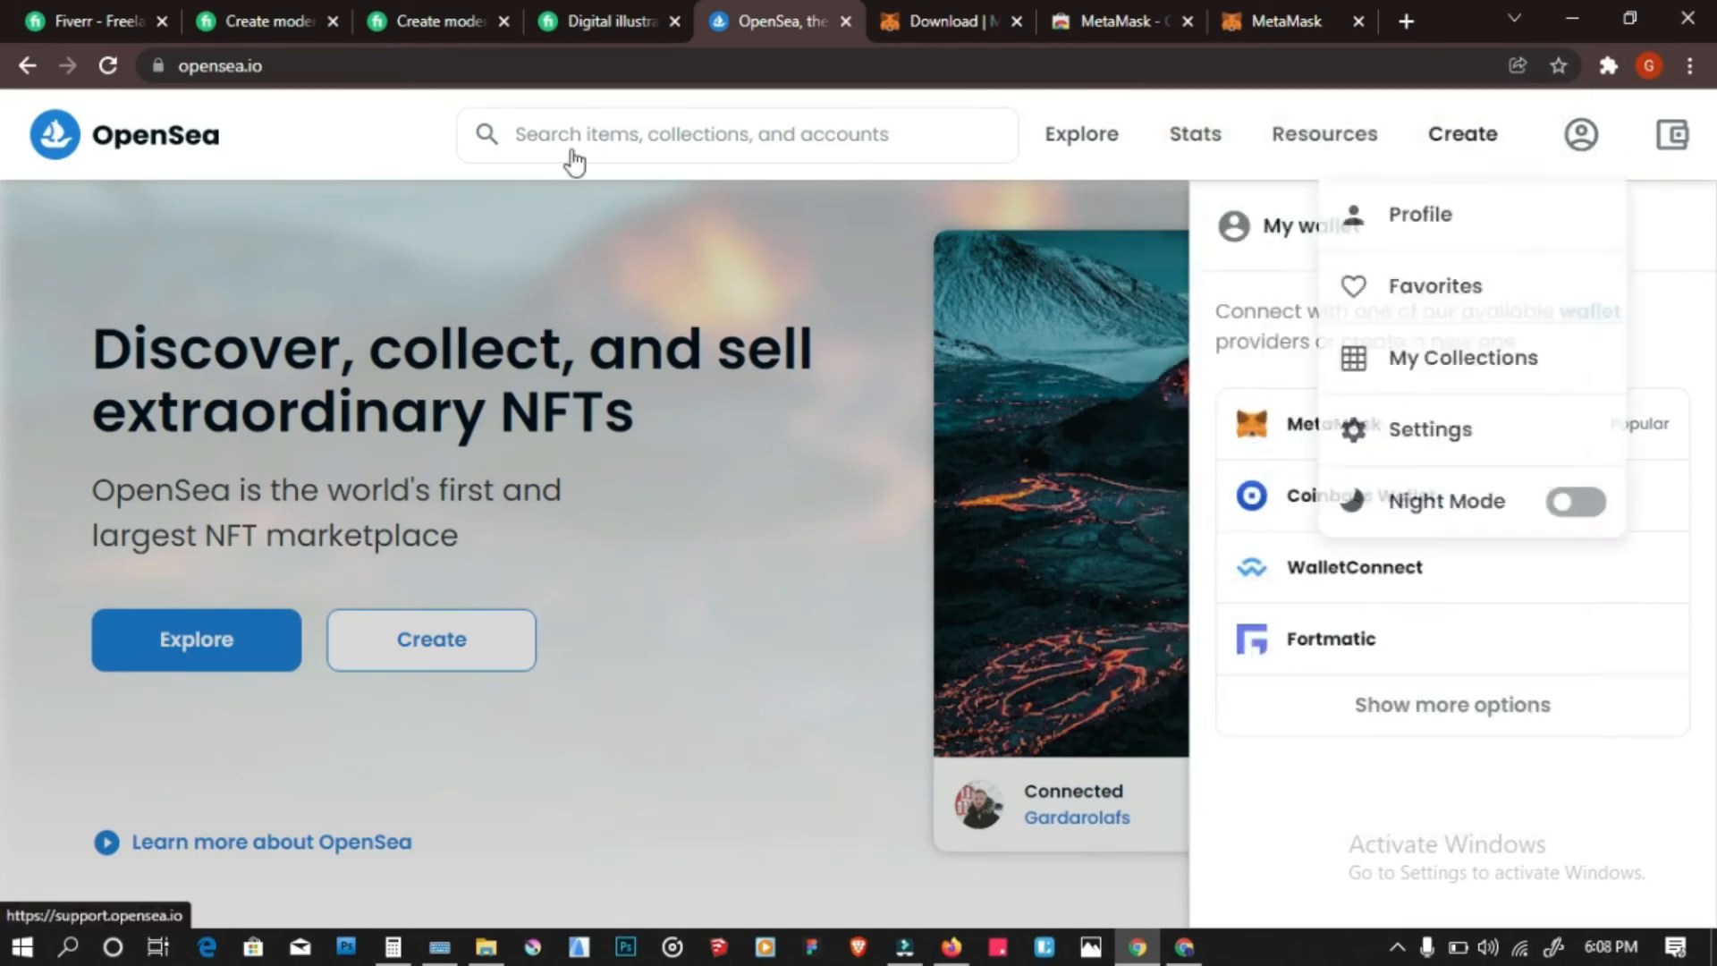
Reload OpenSea, go to the account login page and connect with the MetaMask wallet
click(107, 66)
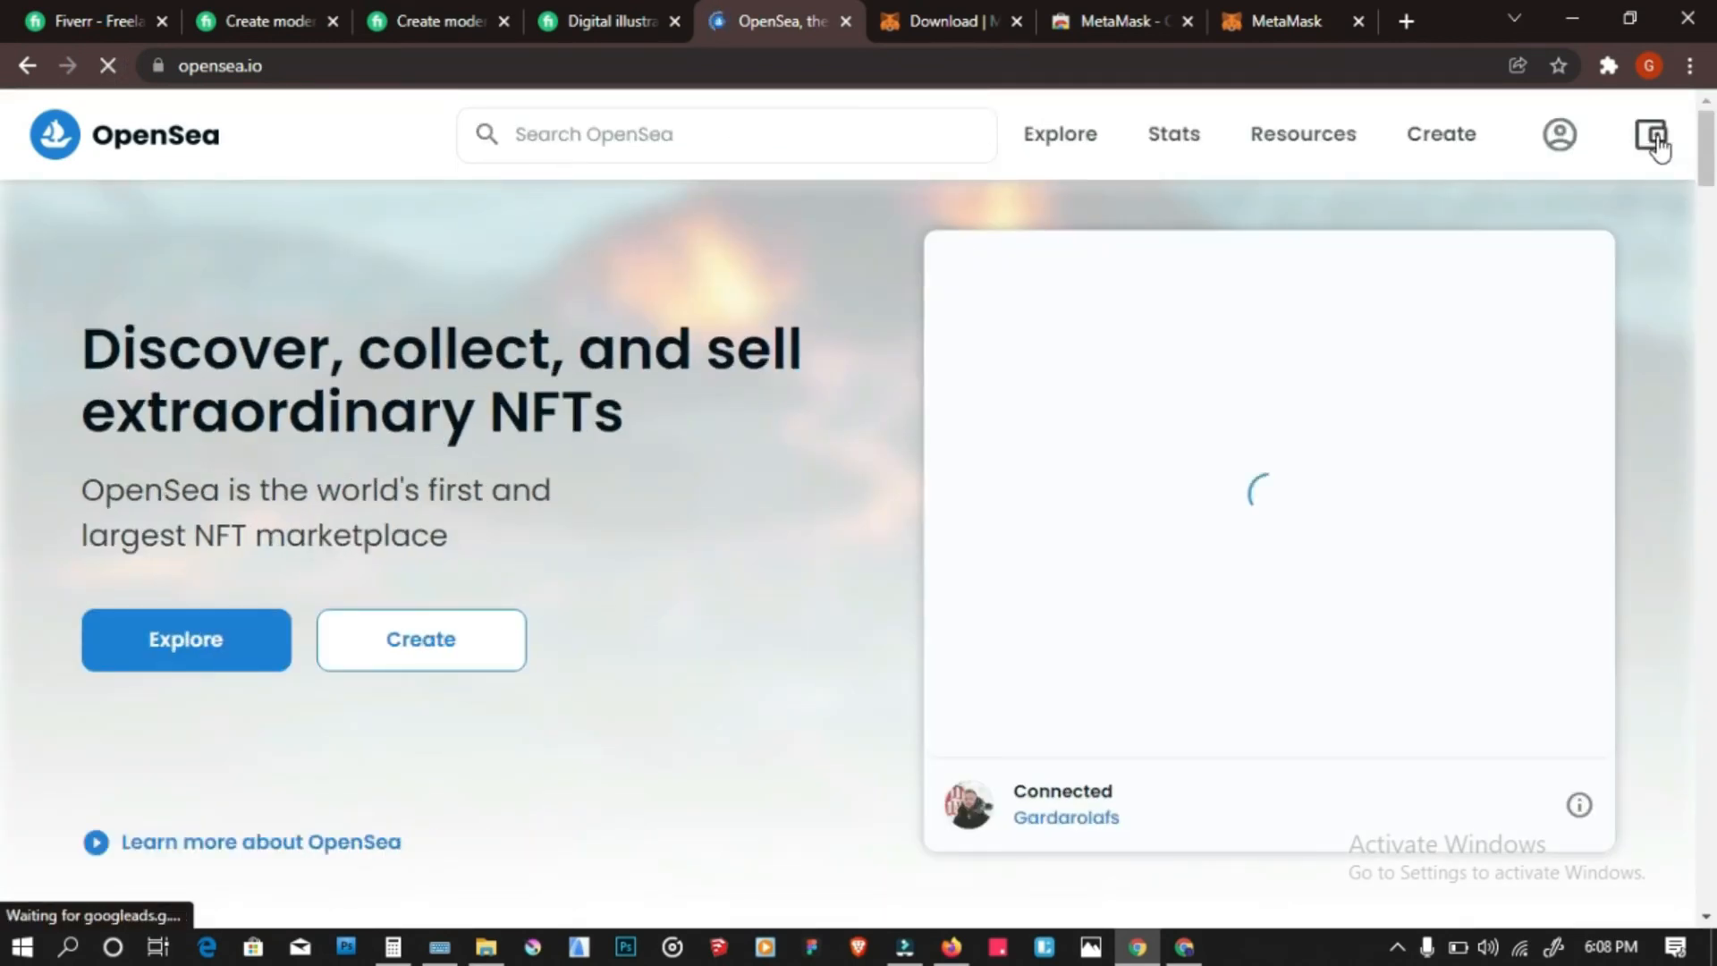
click(1655, 139)
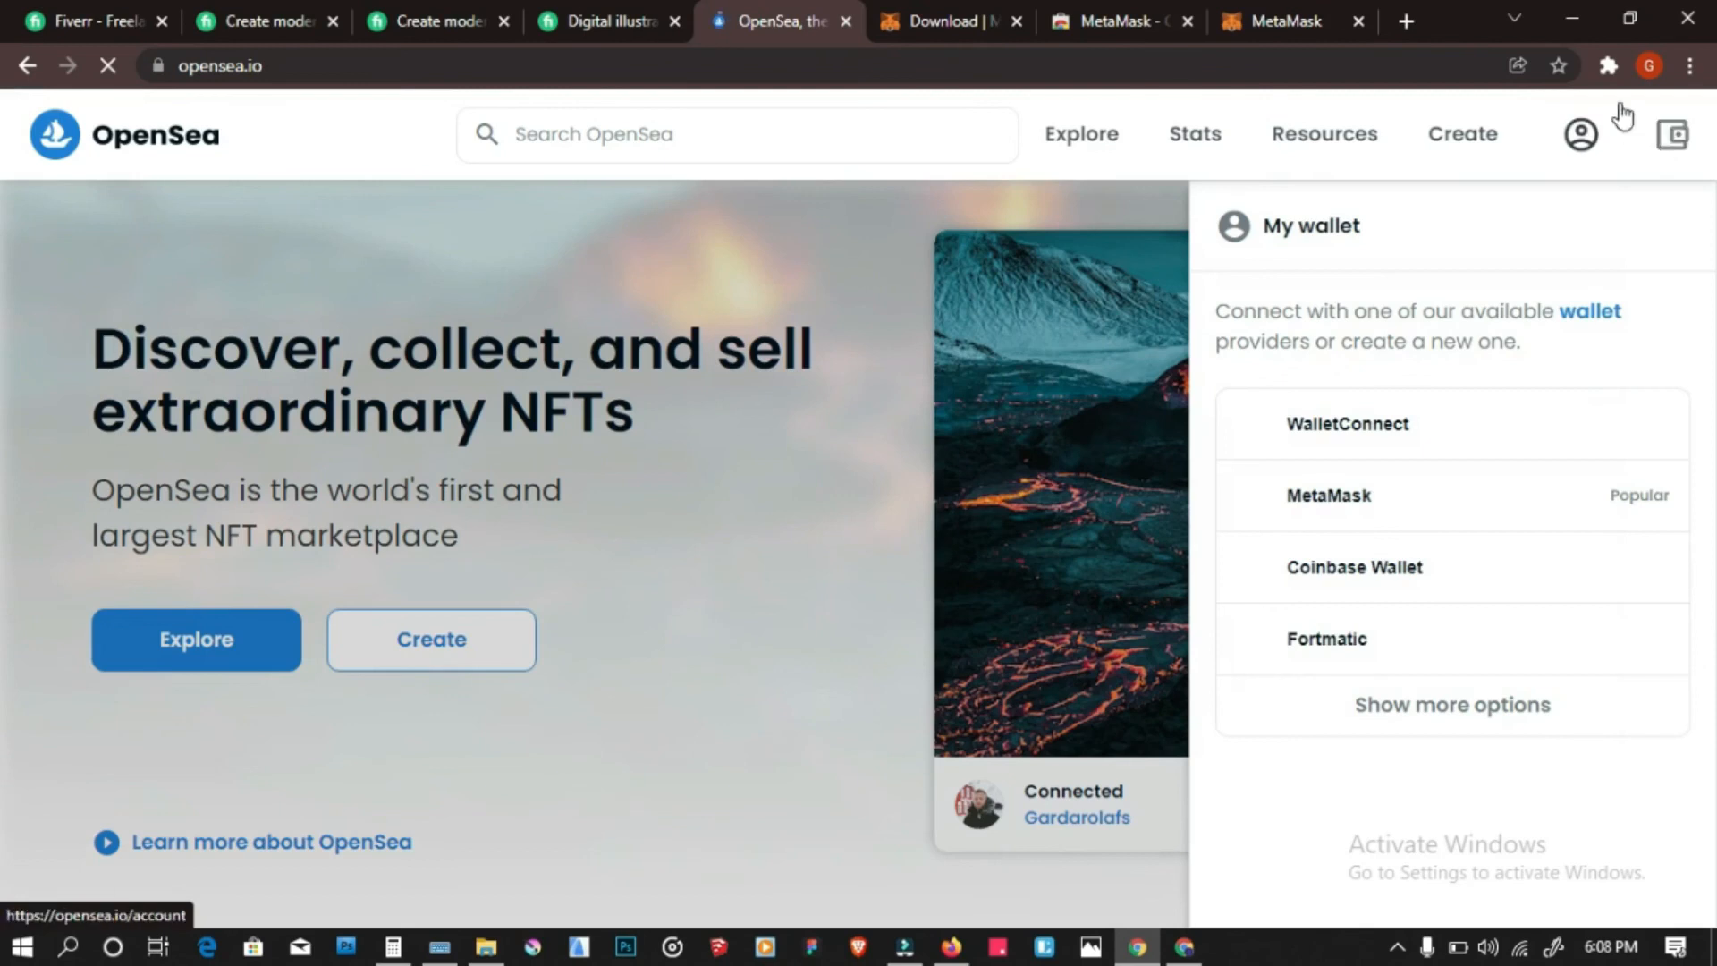
mouse_move(1610, 150)
click(1495, 218)
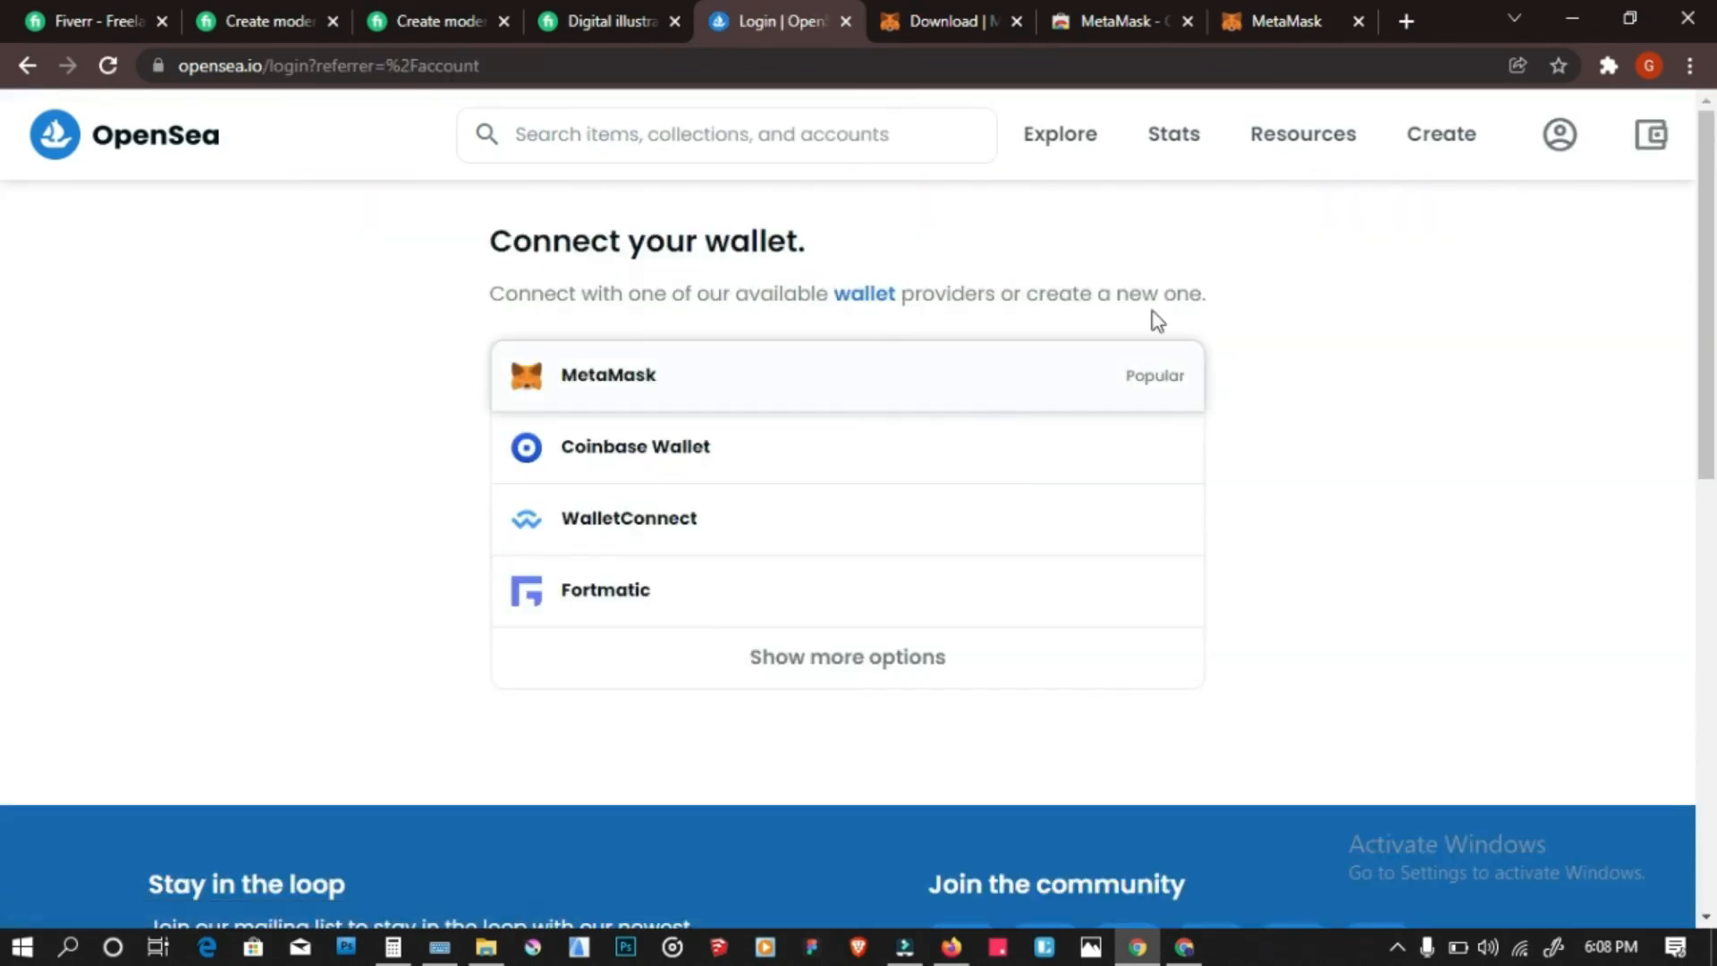
click(1164, 374)
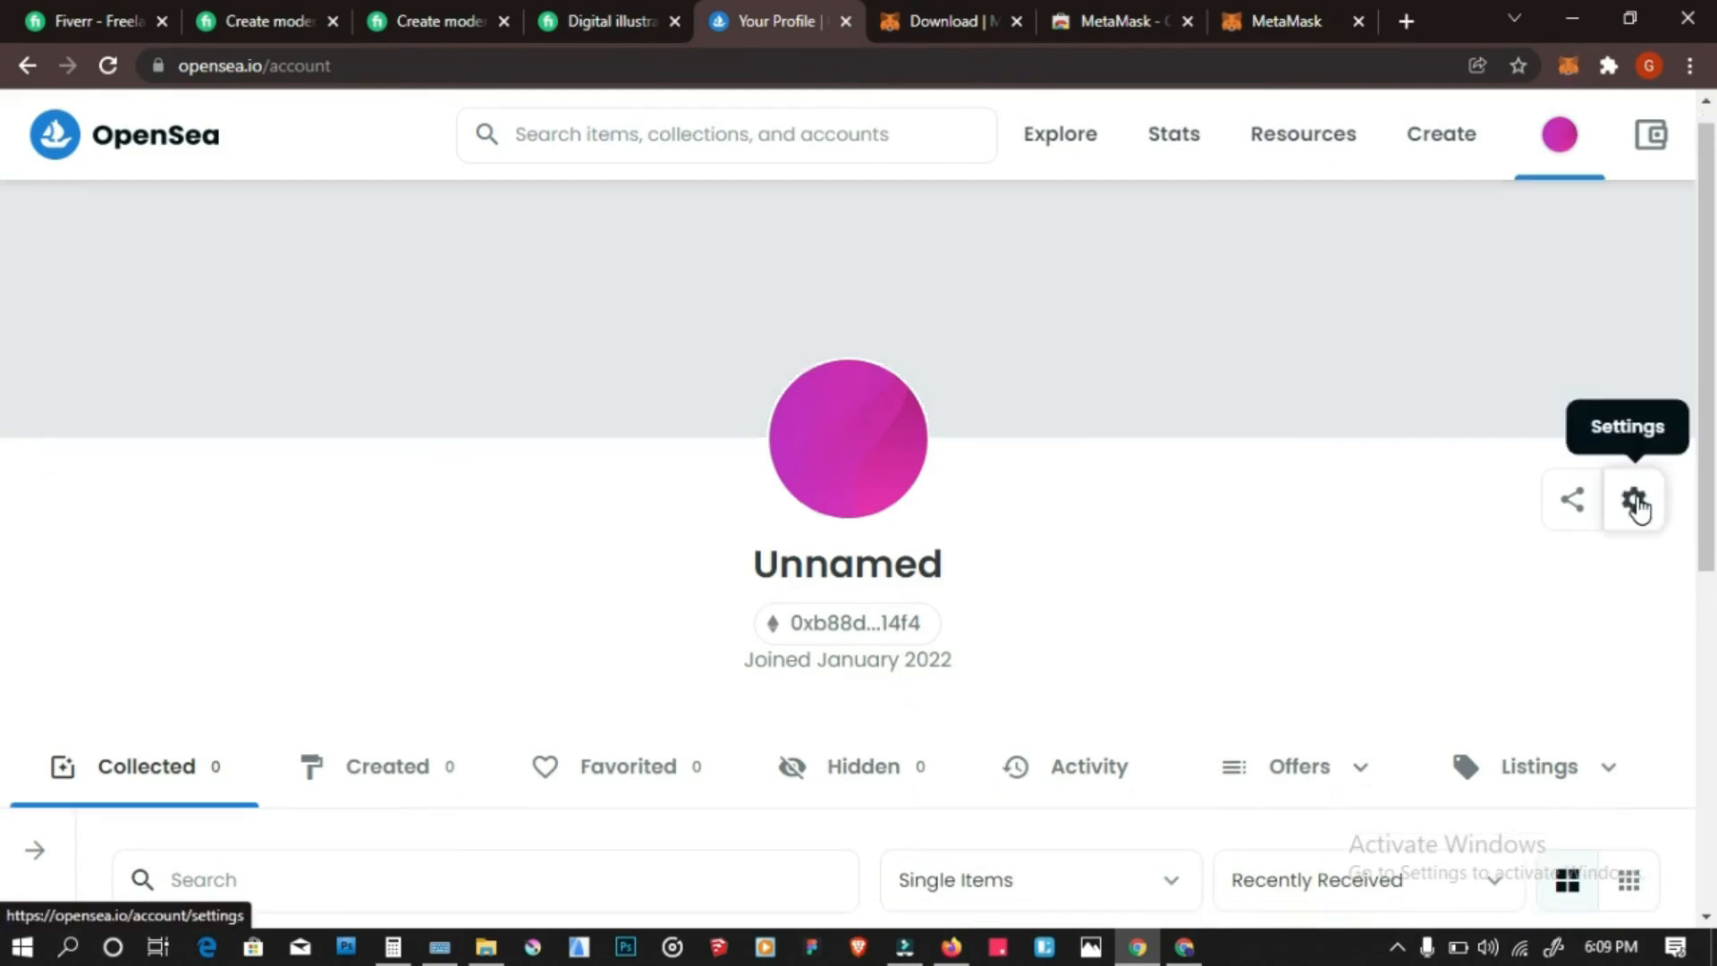
Open the settings of the unnamed OpenSea profile and sign the MetaMask signature request
scroll(746, 680, down, 1)
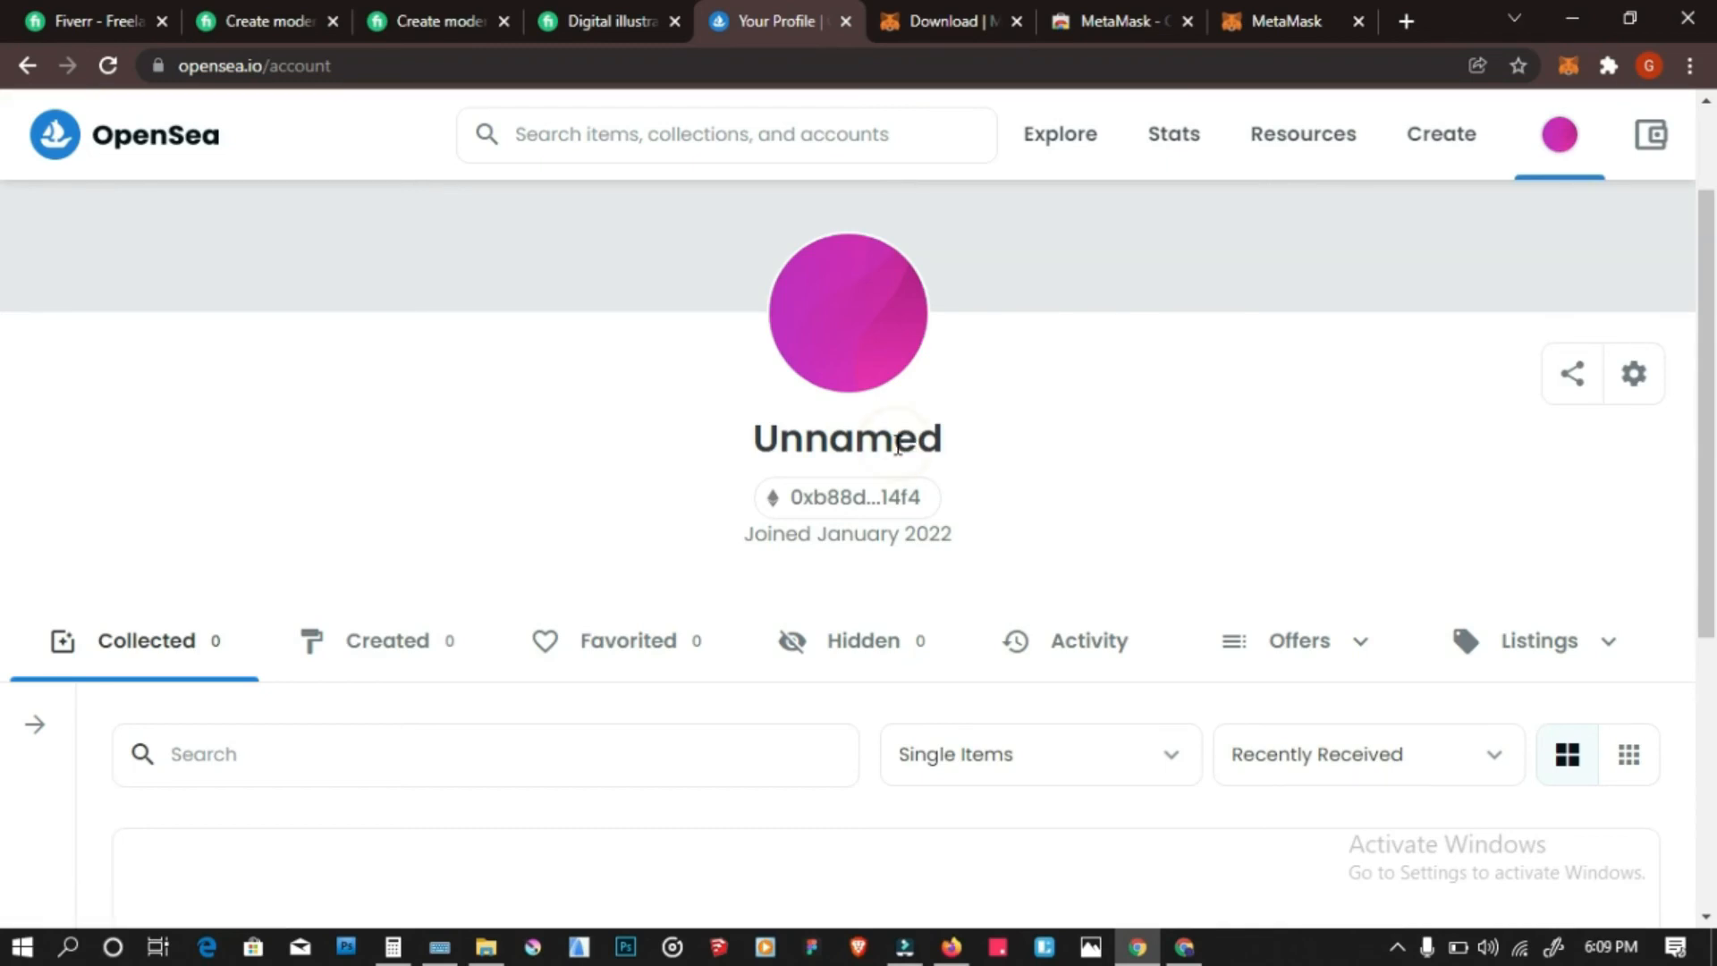
double_click(894, 445)
click(1634, 376)
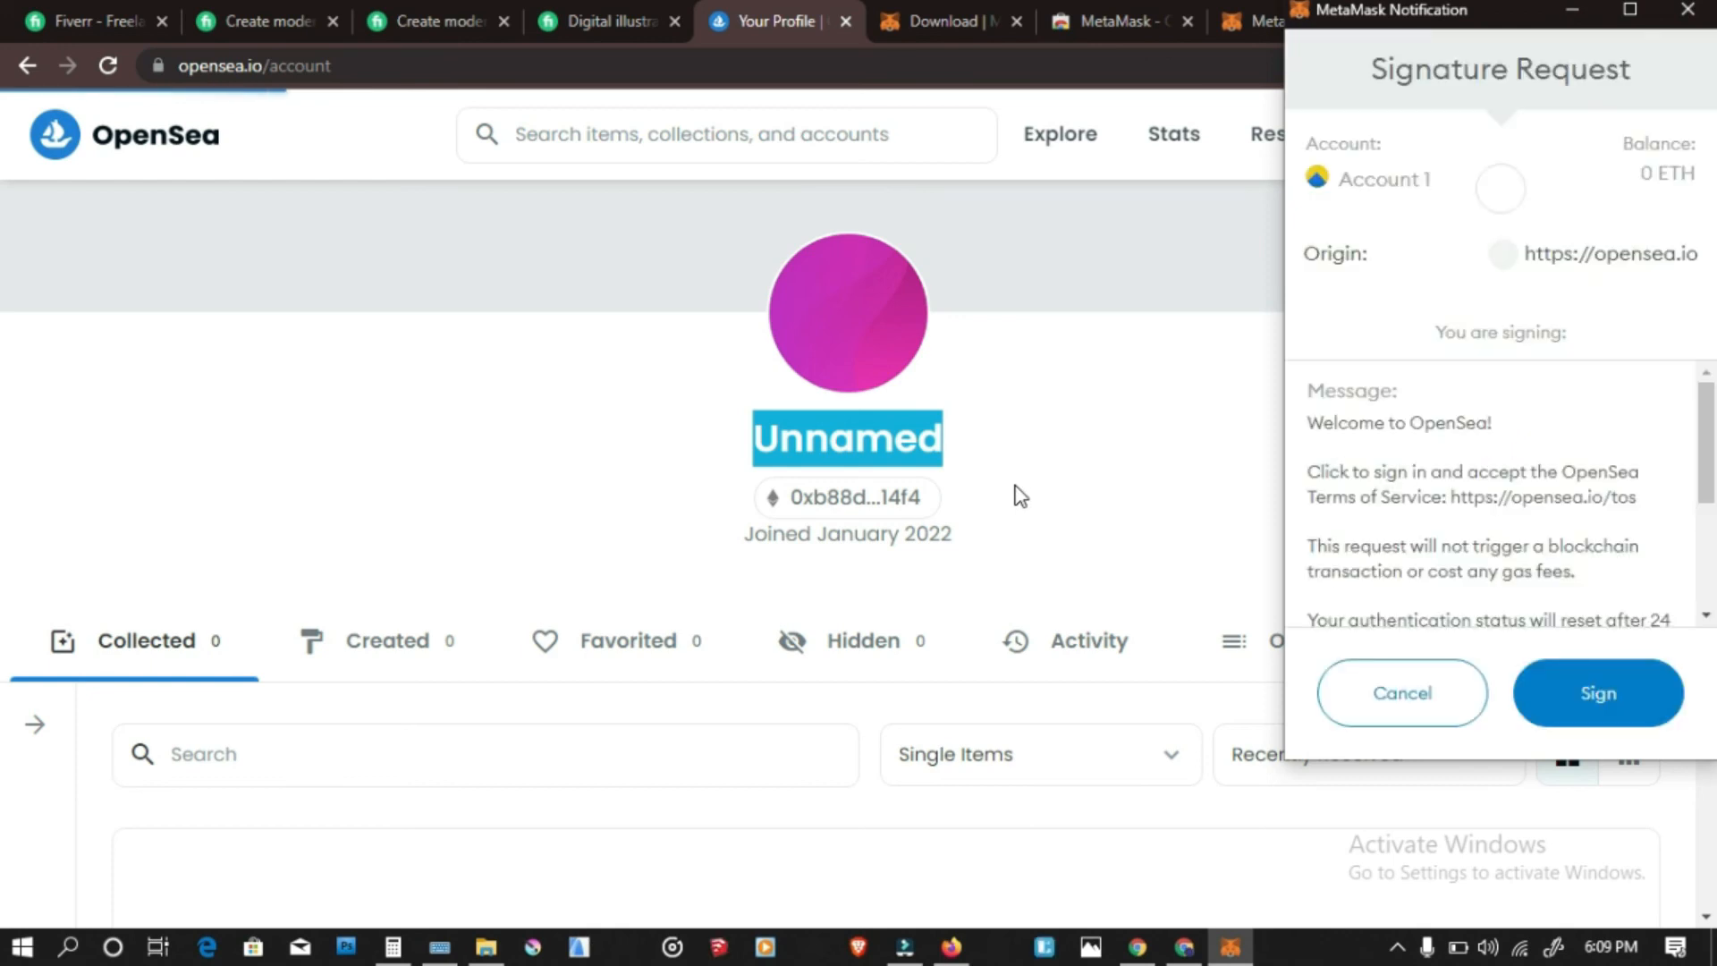
click(1641, 686)
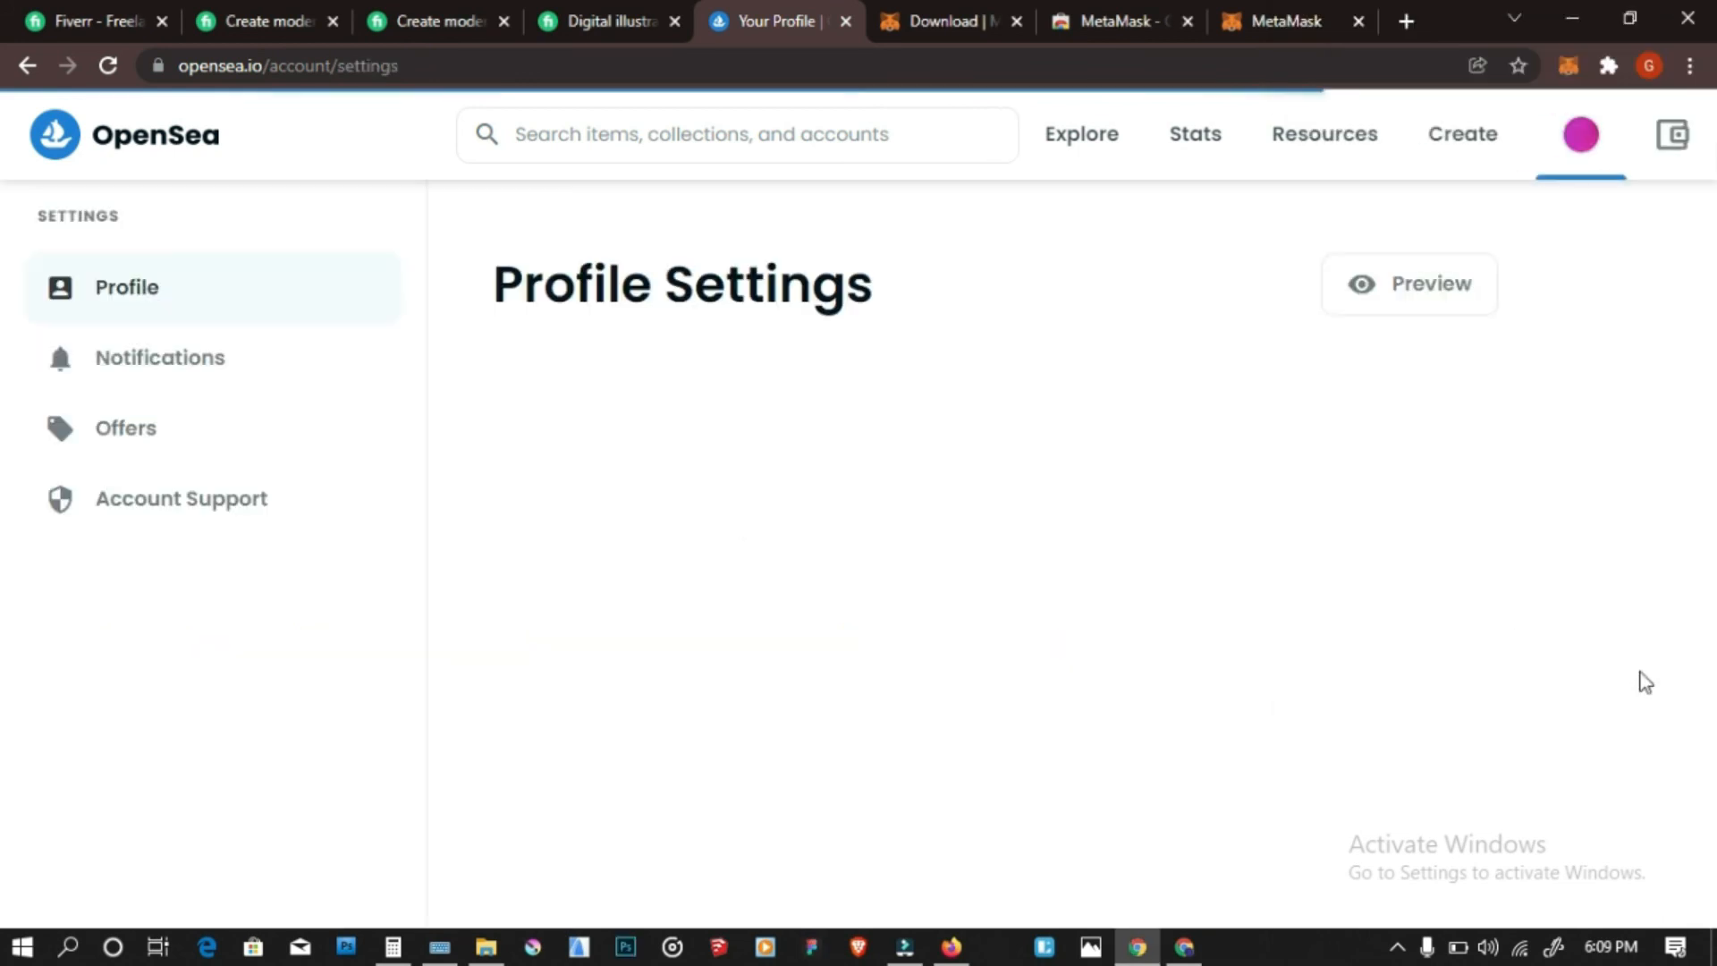
Look through the Profile Settings form from username to wallet address, then return to the profile page
click(730, 526)
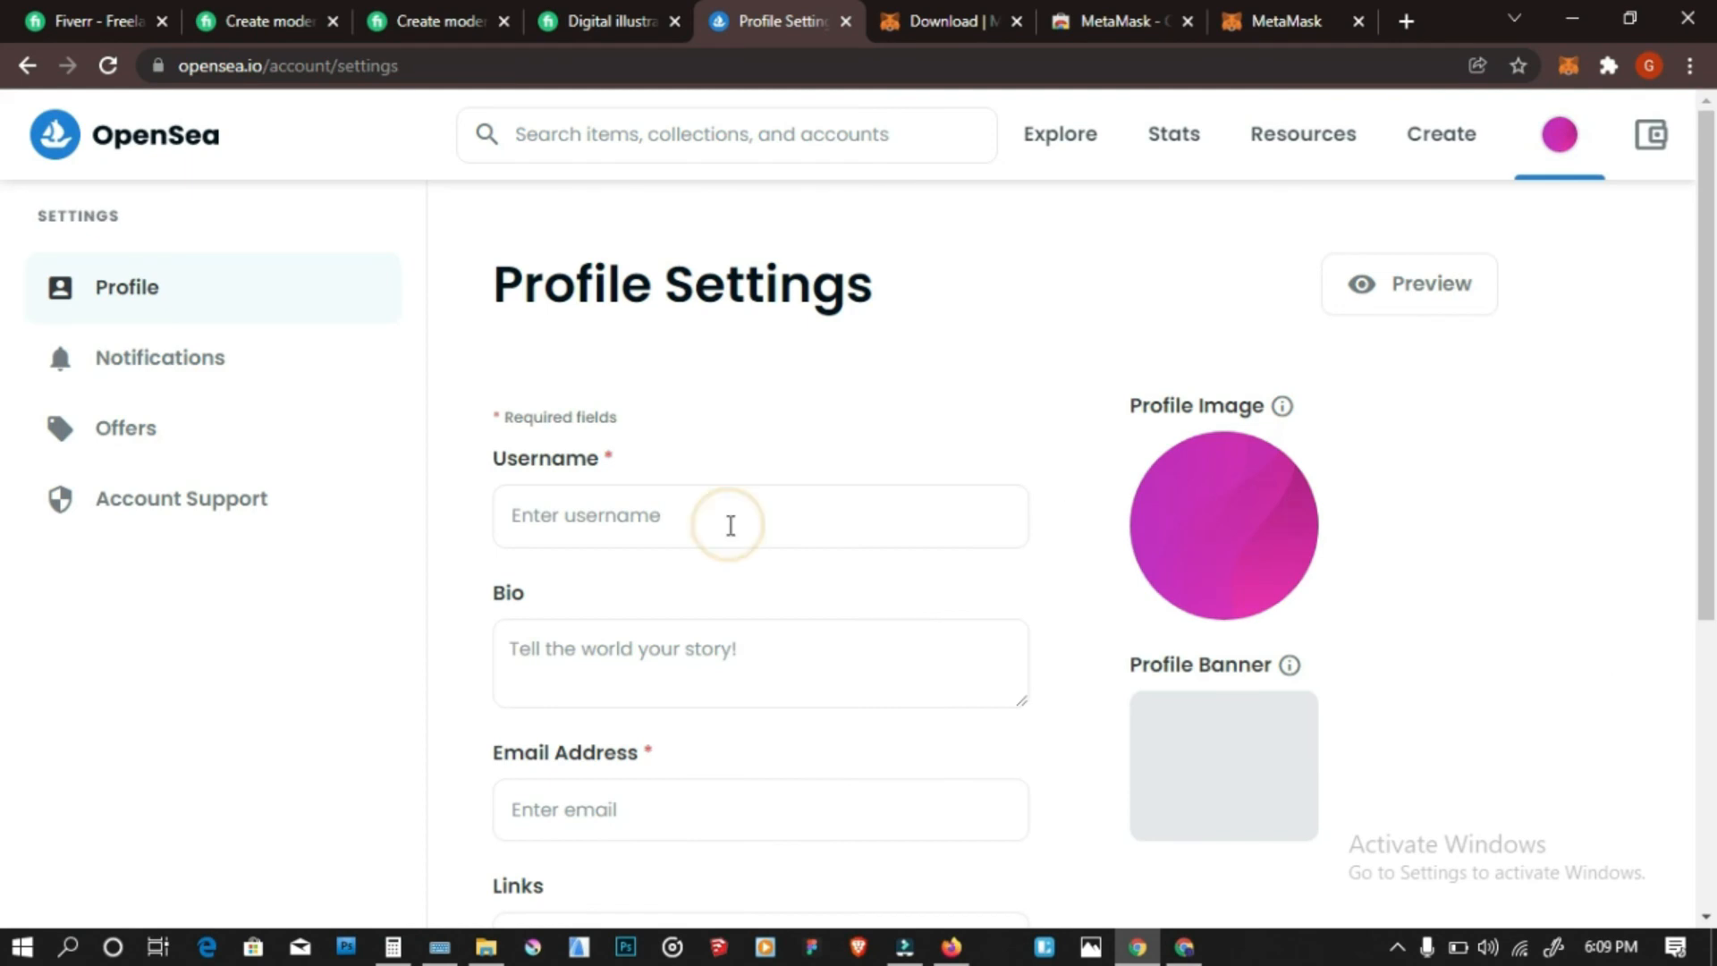
click(730, 525)
scroll(731, 528, down, 5)
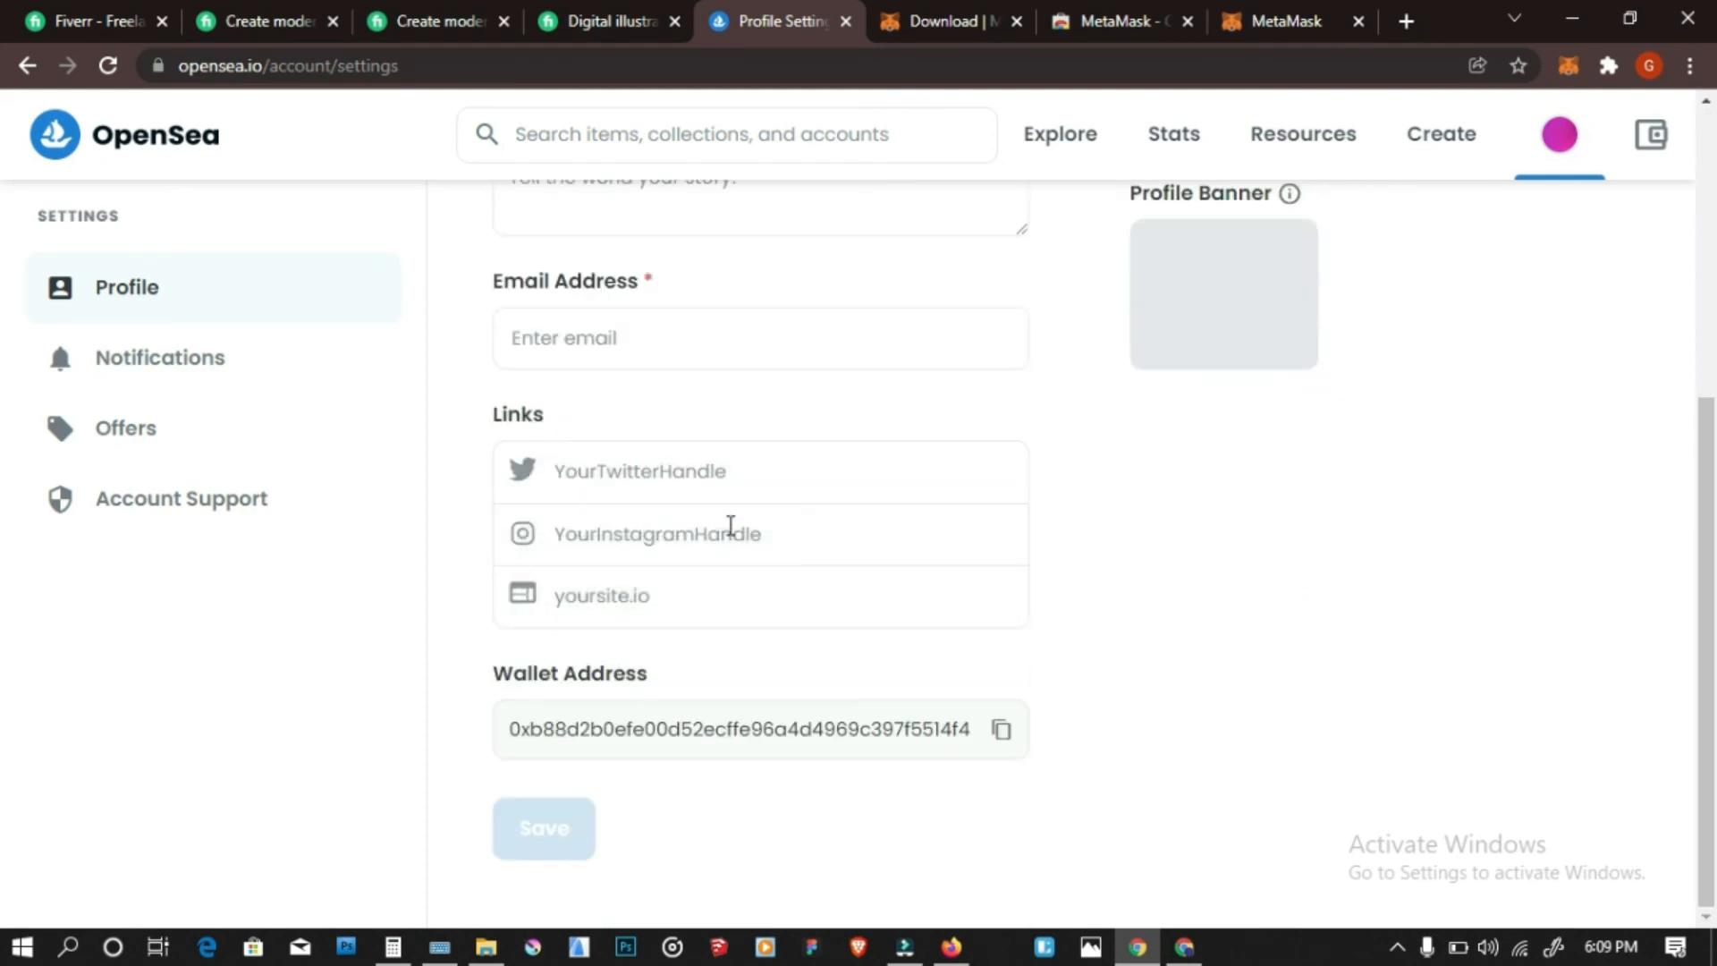
scroll(731, 528, up, 5)
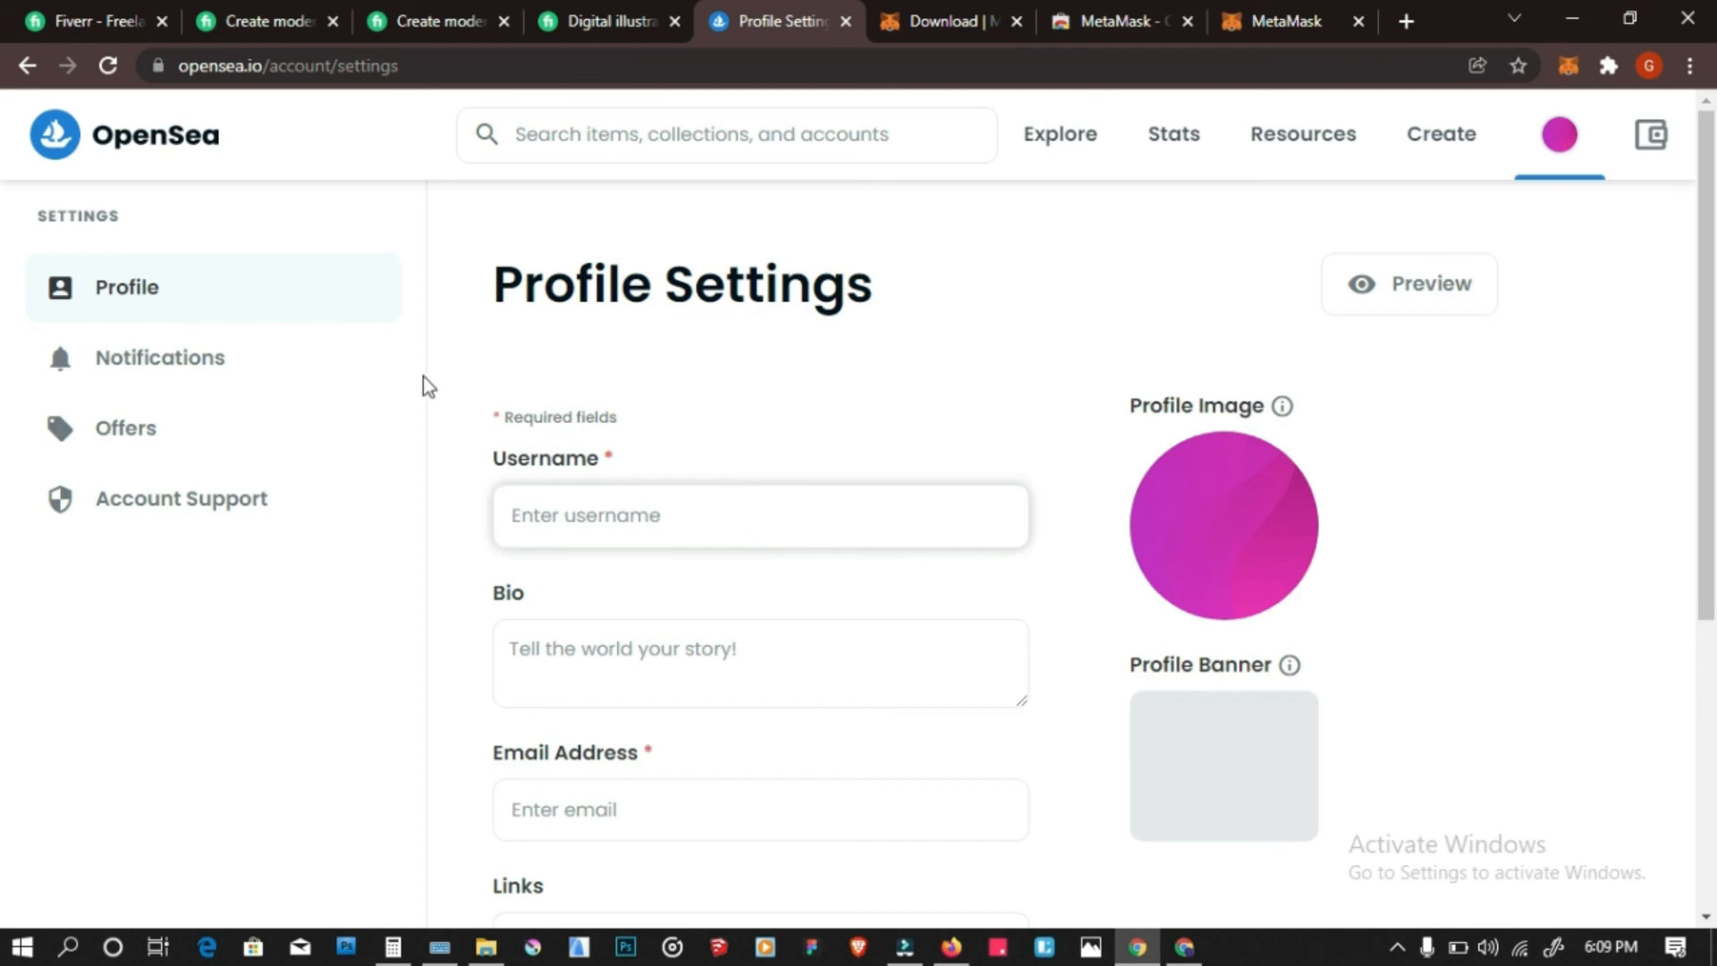
click(66, 153)
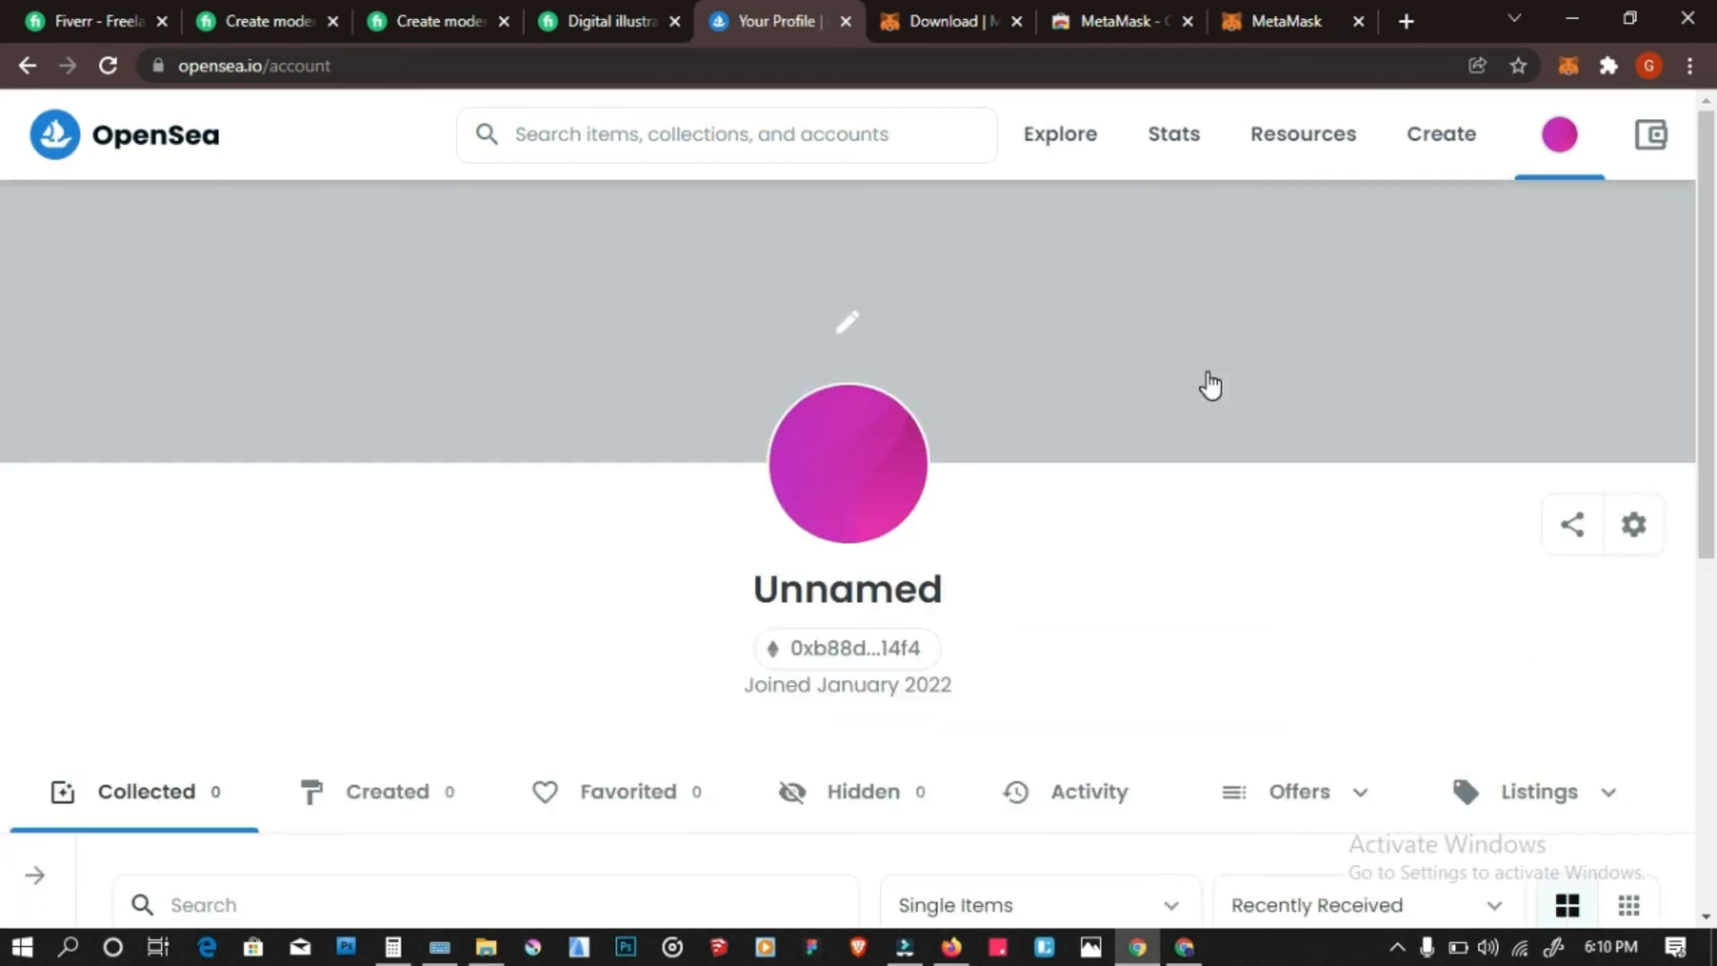
Upload the coverrround image from the Pictures folder as the OpenSea profile picture
click(854, 474)
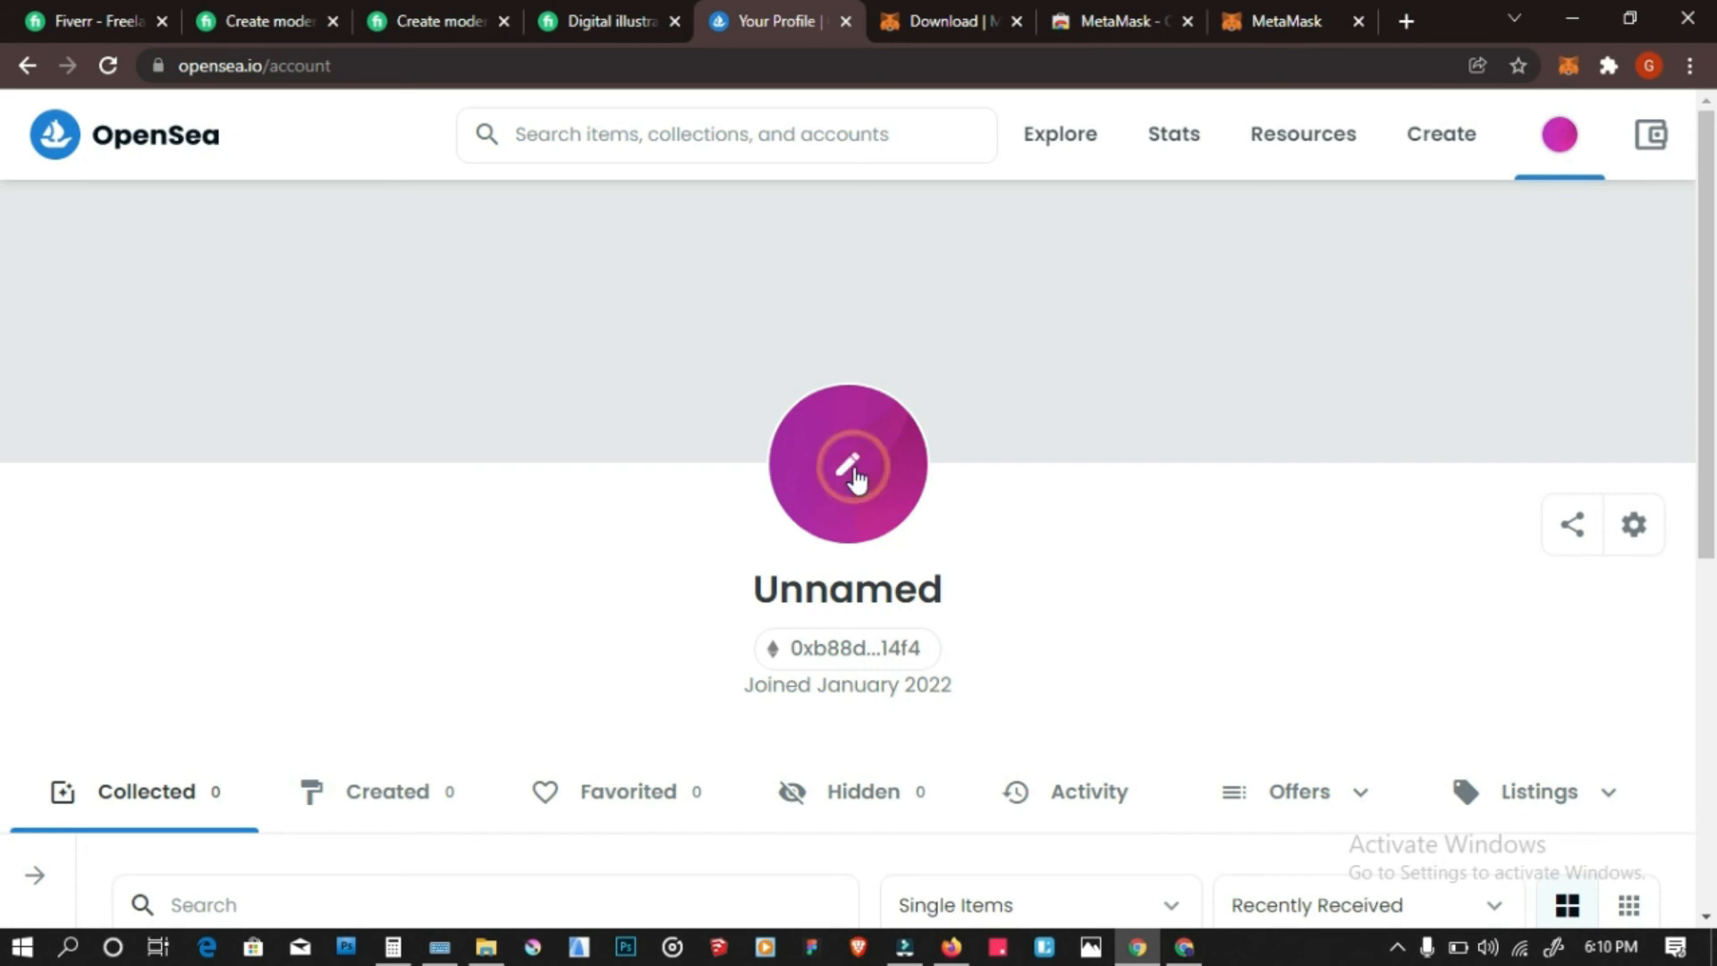
click(908, 432)
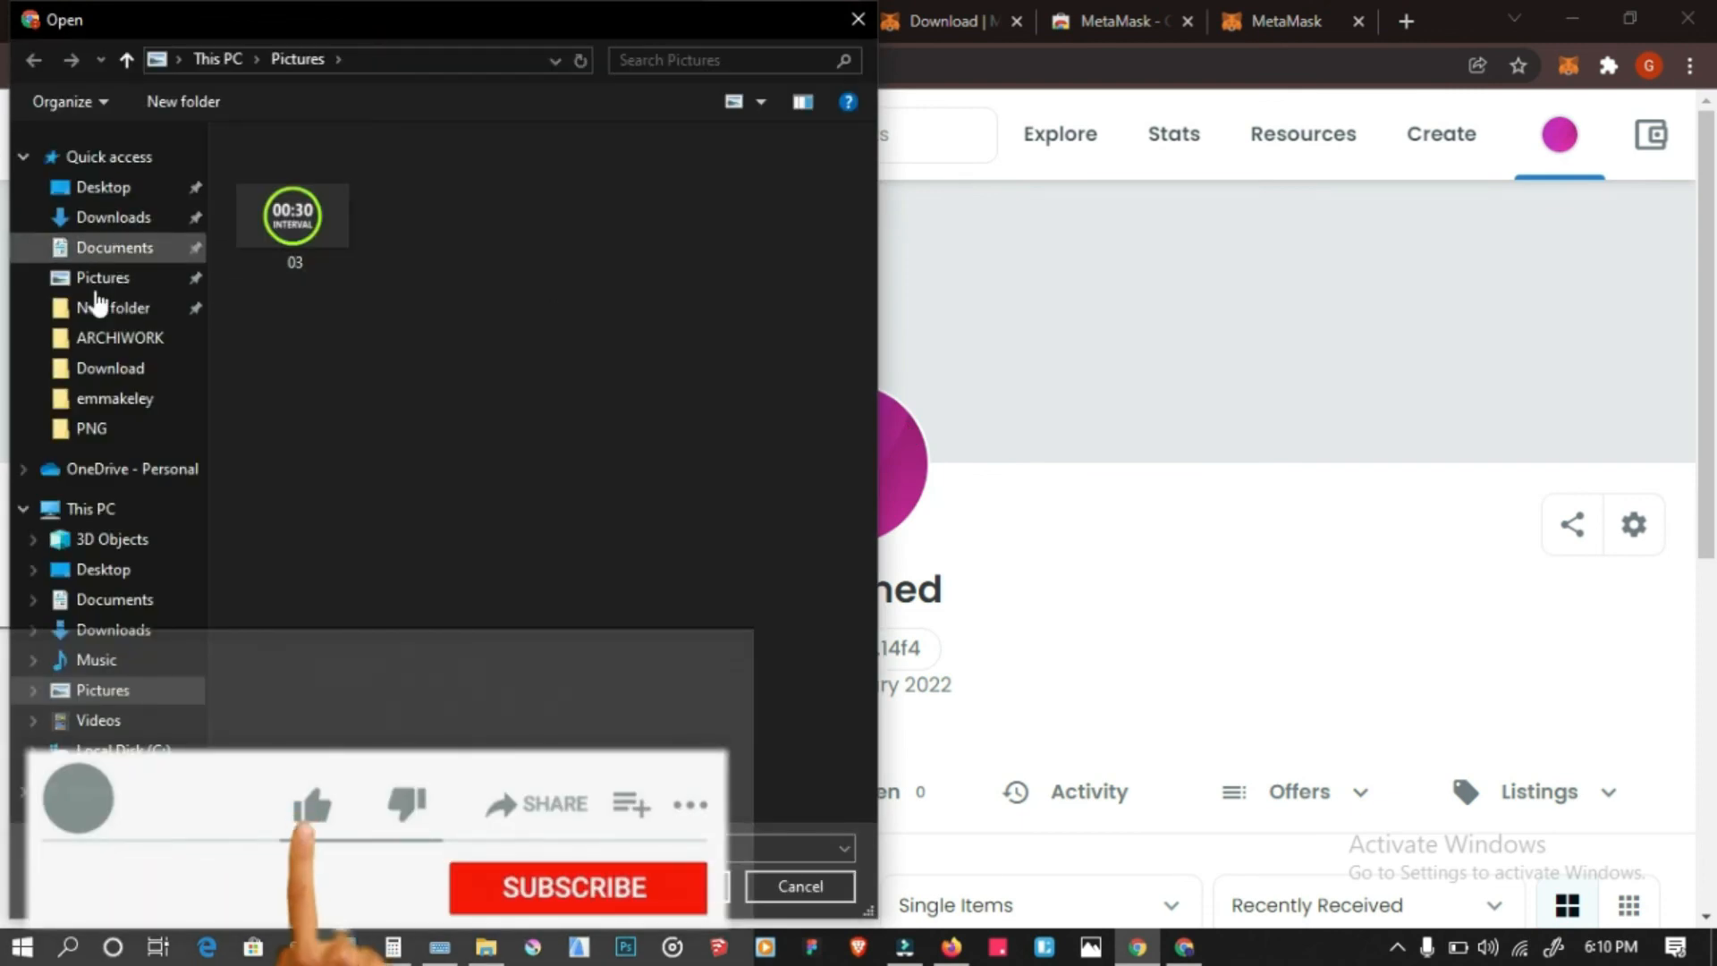
click(105, 285)
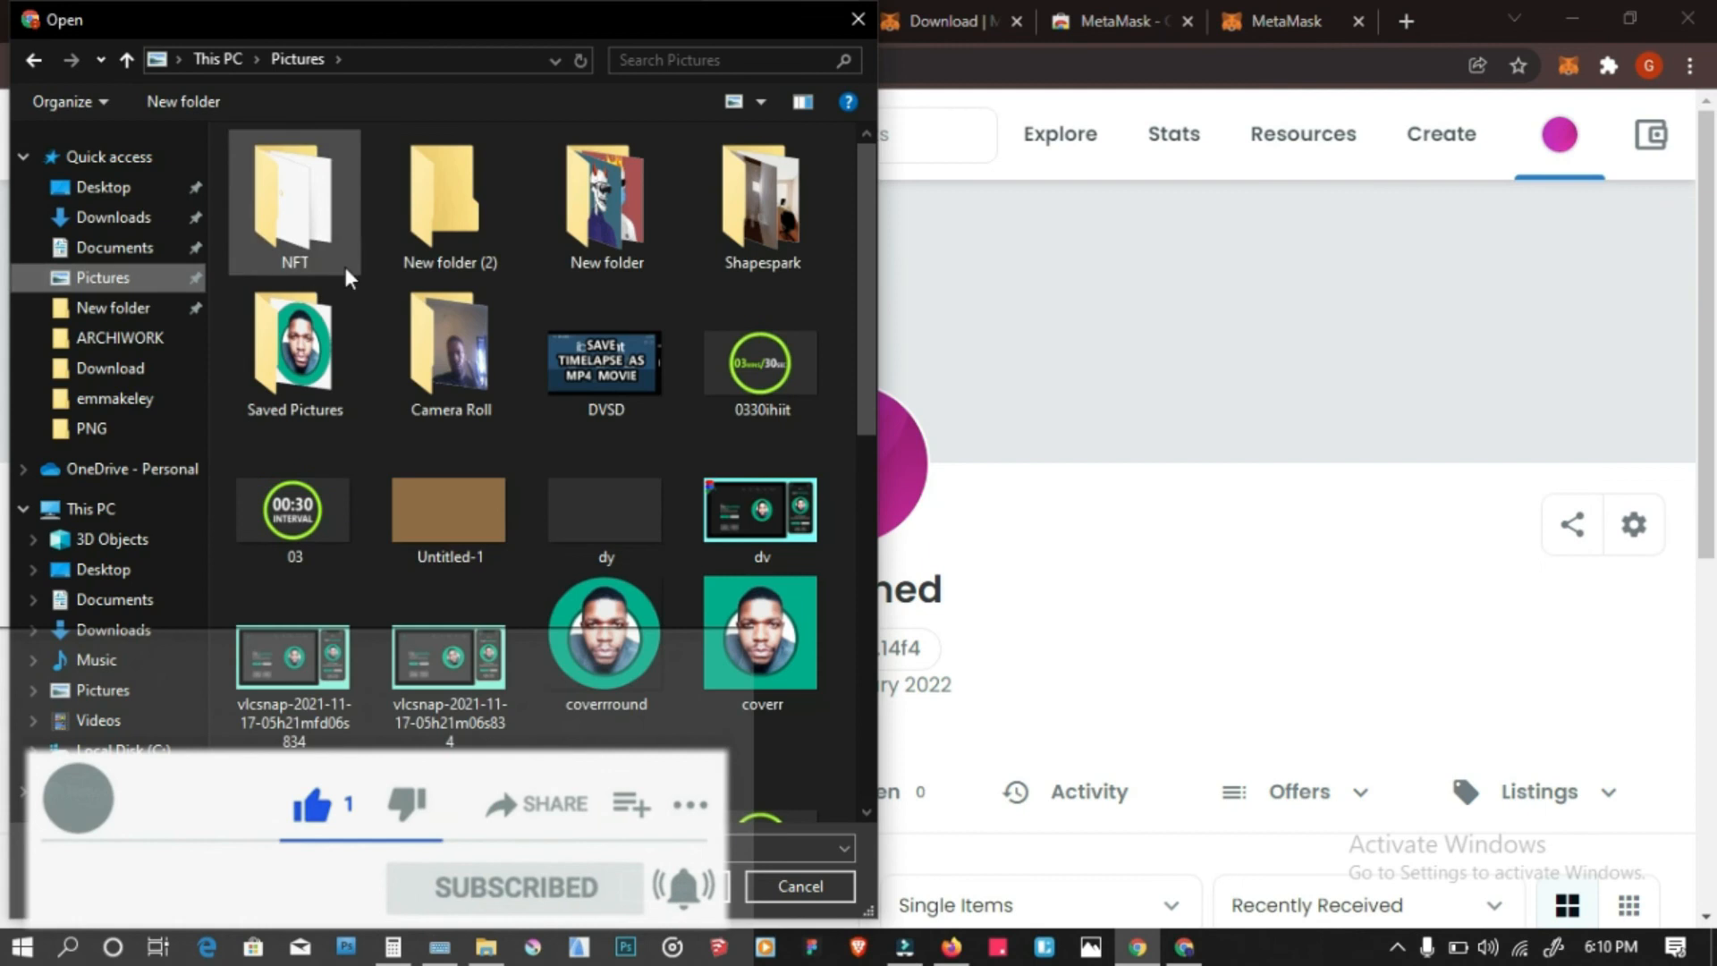
click(319, 371)
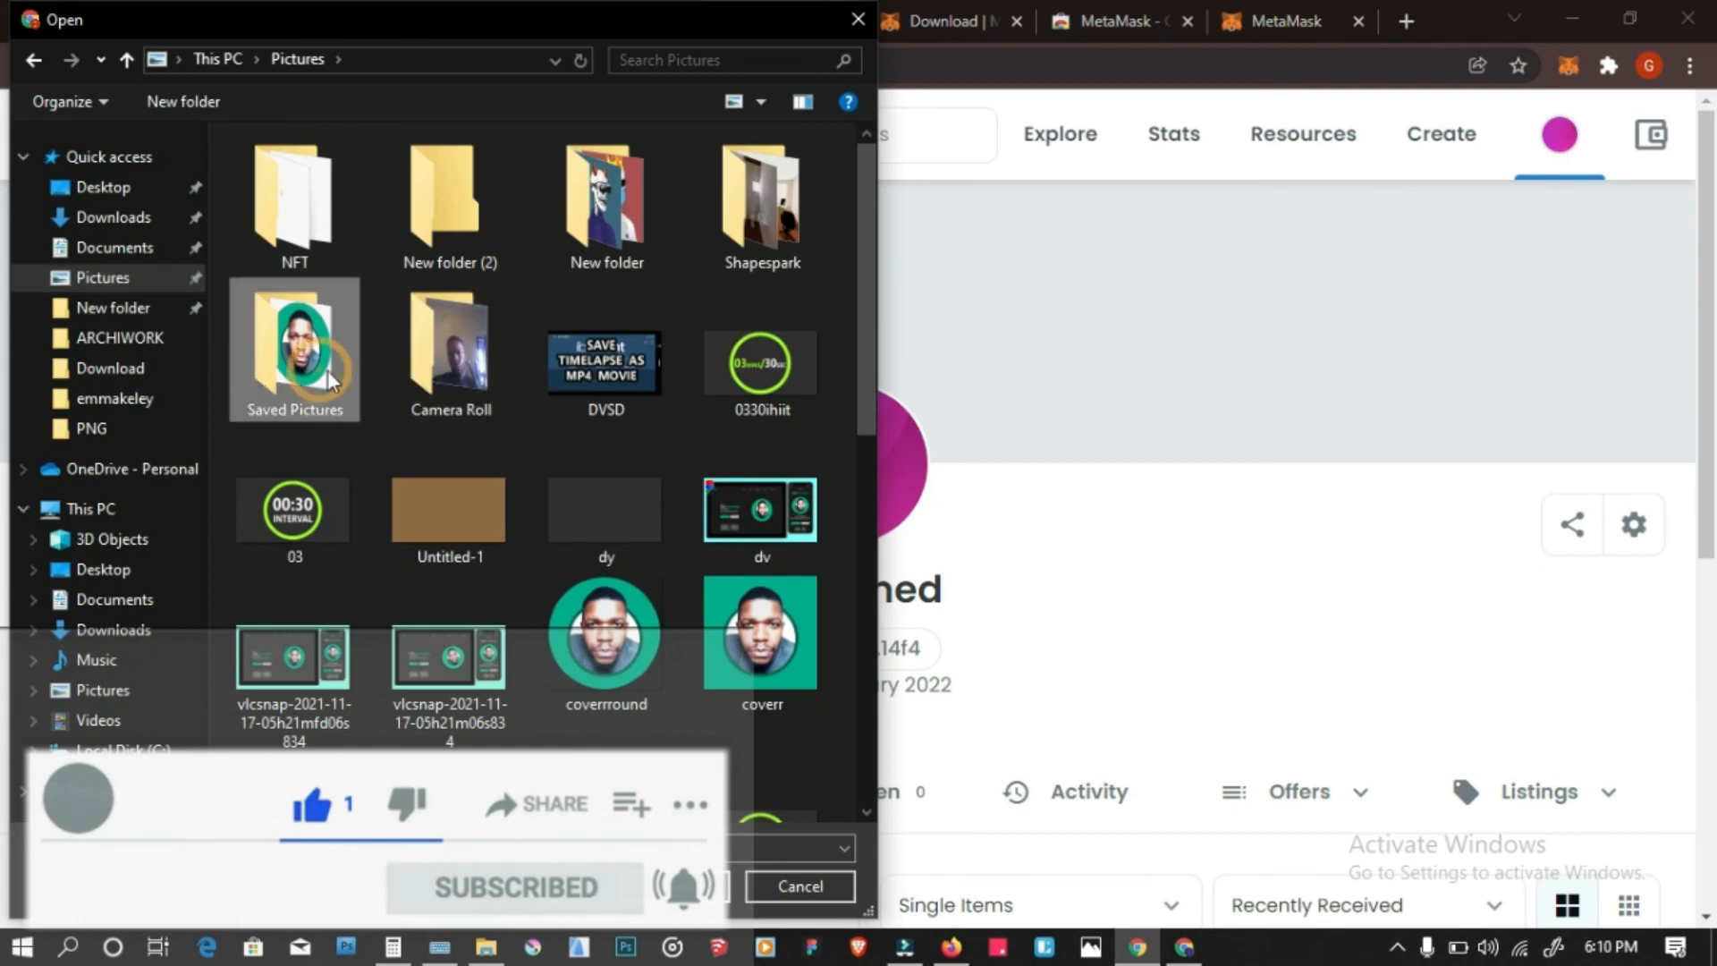
double_click(572, 630)
scroll(644, 611, down, 2)
scroll(644, 611, up, 1)
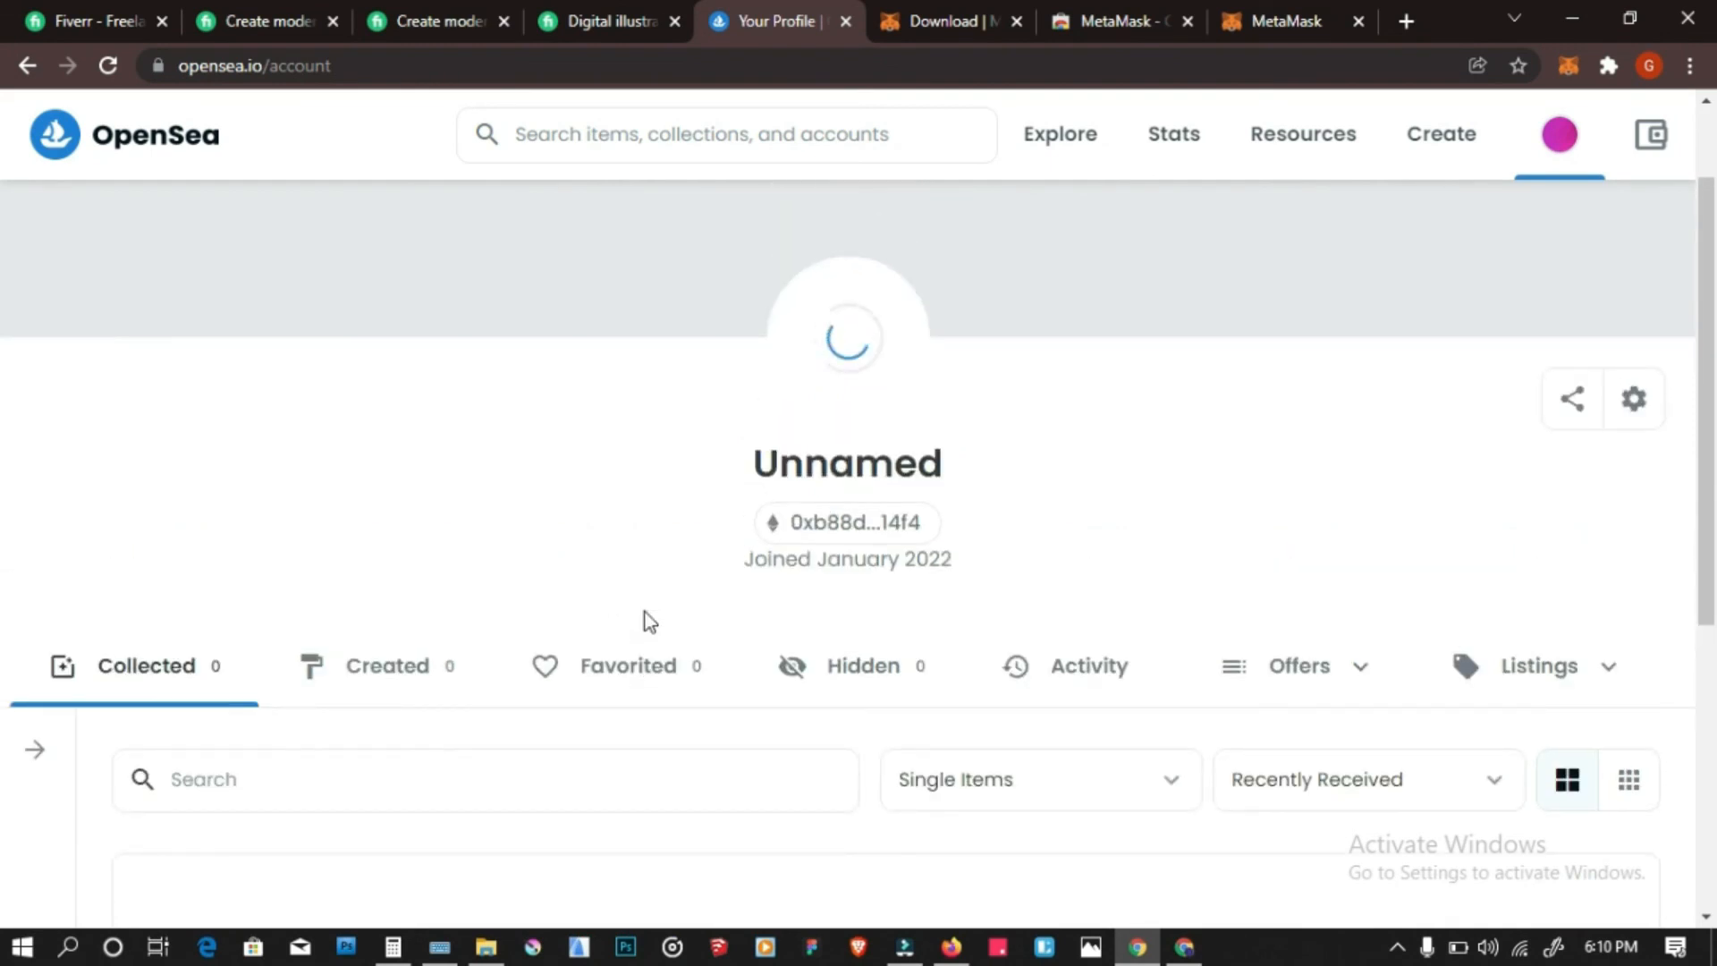